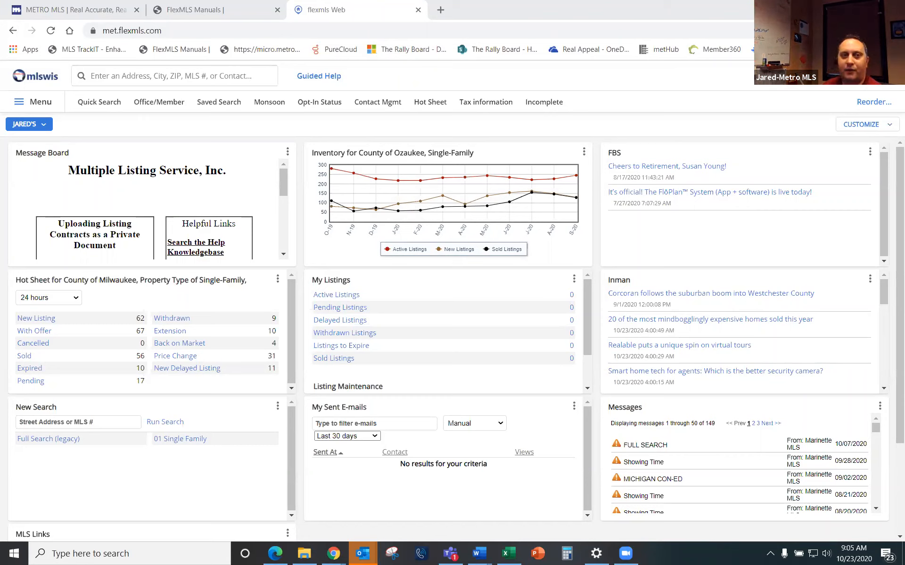
# Step: Open the 01 Single Family quick search and expand Garage Type to show Attached, Detached and None
pyautogui.click(100, 103)
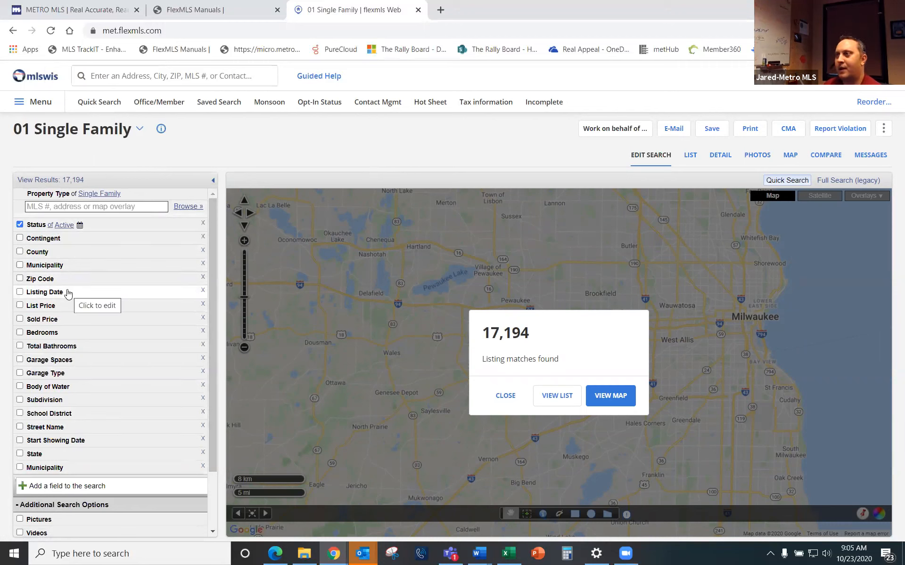
pyautogui.click(43, 376)
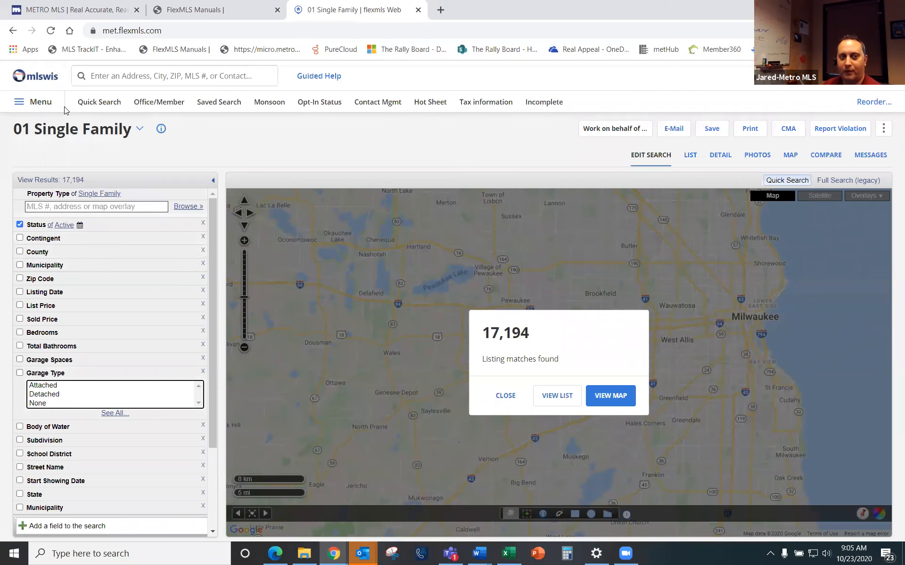
# Step: Turn on 'Expand all fields for Quick Searches' in General Preferences and save
pyautogui.click(42, 104)
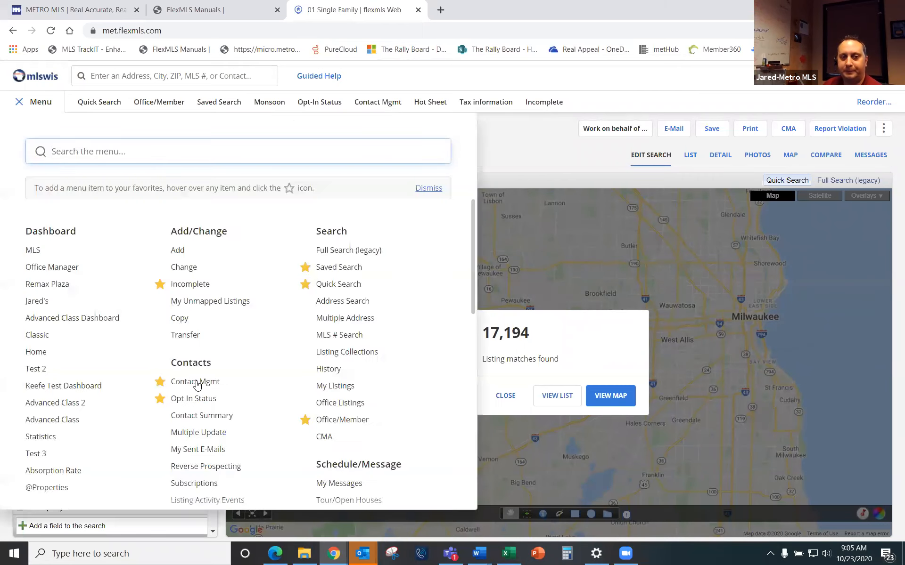
pyautogui.scroll(-7, 183, 383)
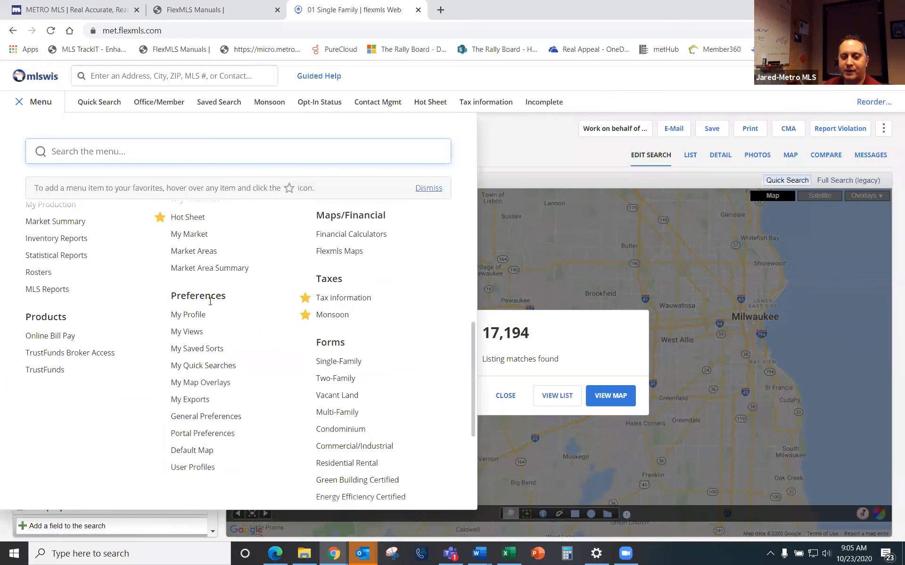
pyautogui.click(202, 417)
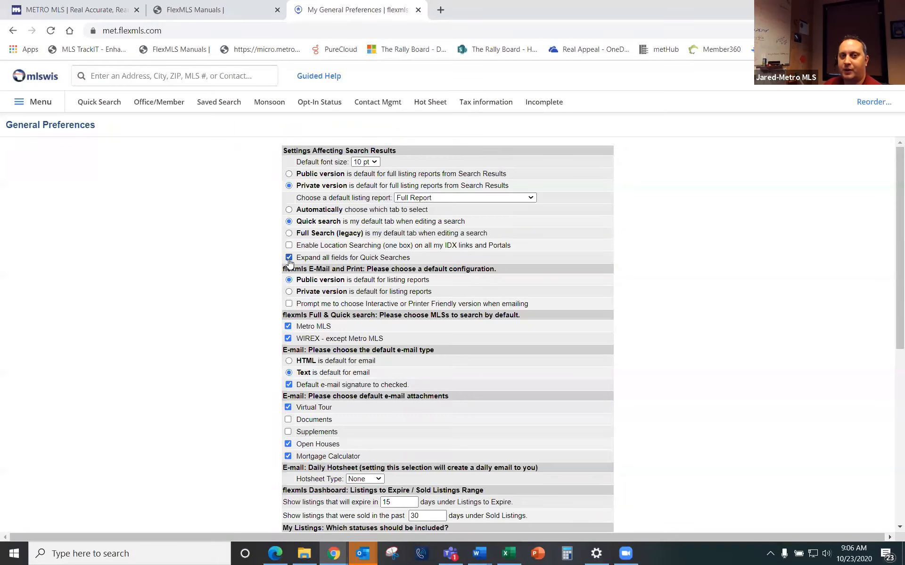
pyautogui.scroll(-8, 210, 328)
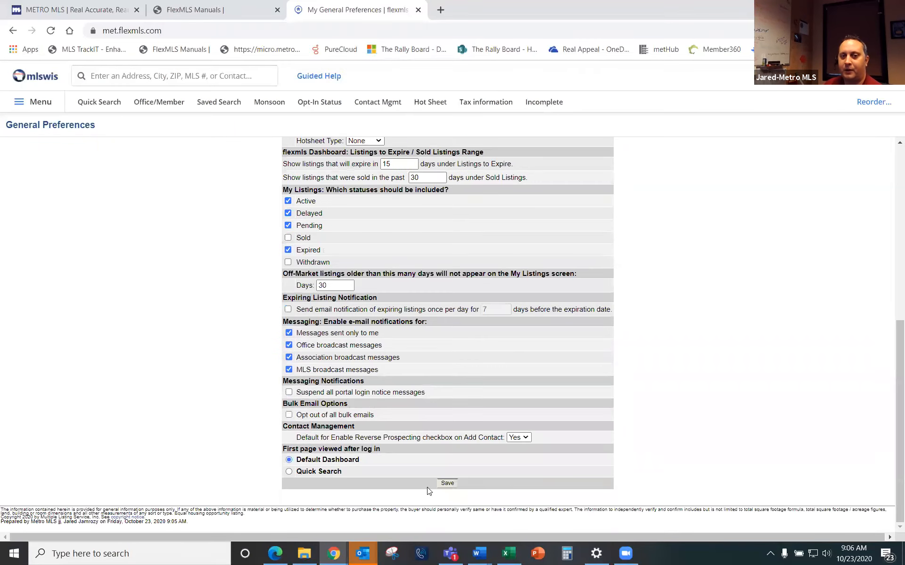
pyautogui.click(446, 484)
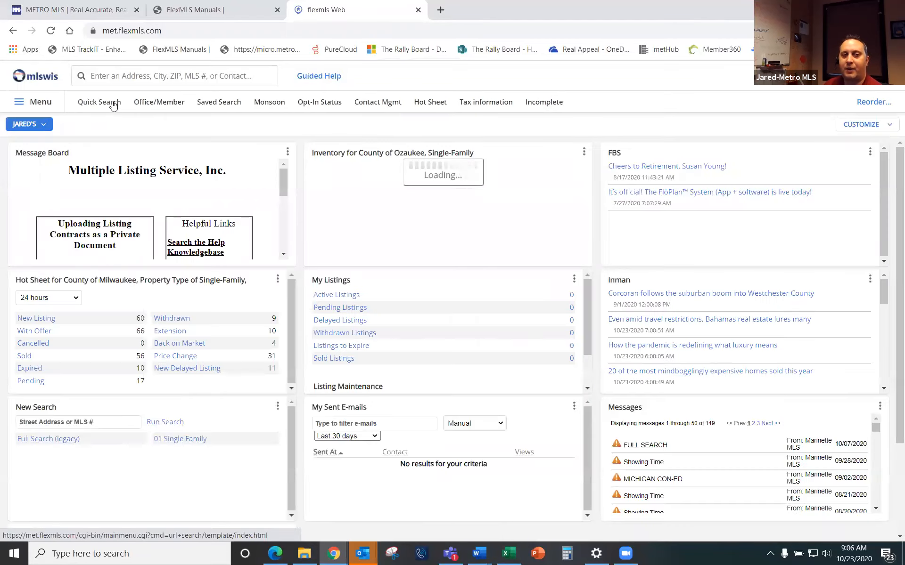
# Step: Reopen the quick search with every criterion expanded and dismiss the 17,195 matches count
pyautogui.click(113, 106)
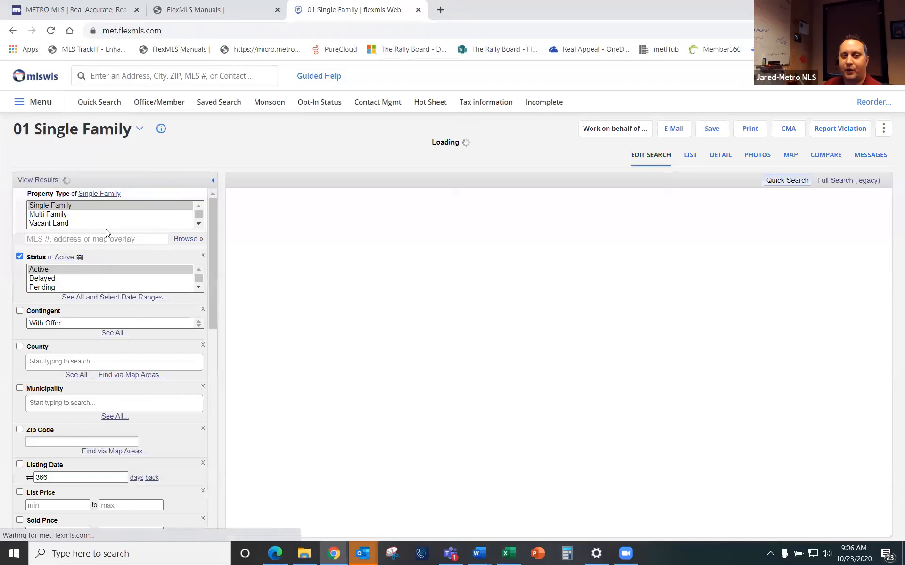
pyautogui.scroll(-5, 121, 433)
pyautogui.scroll(-4, 121, 431)
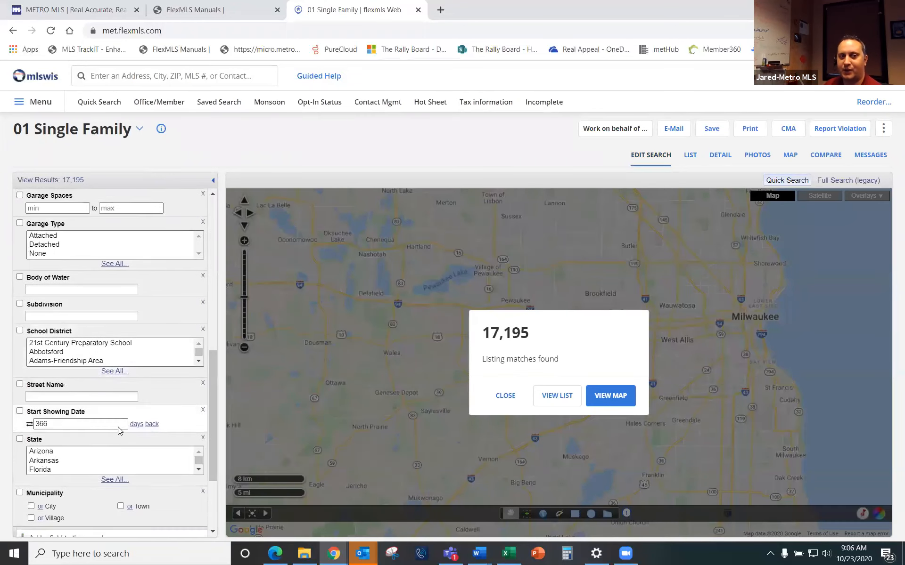
pyautogui.scroll(-3, 121, 430)
pyautogui.scroll(5, 135, 427)
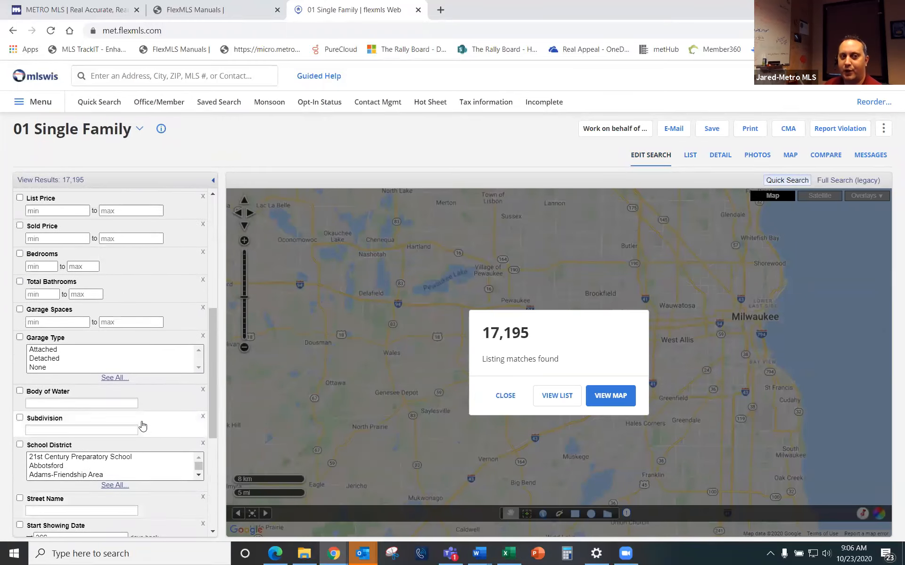
pyautogui.scroll(6, 143, 426)
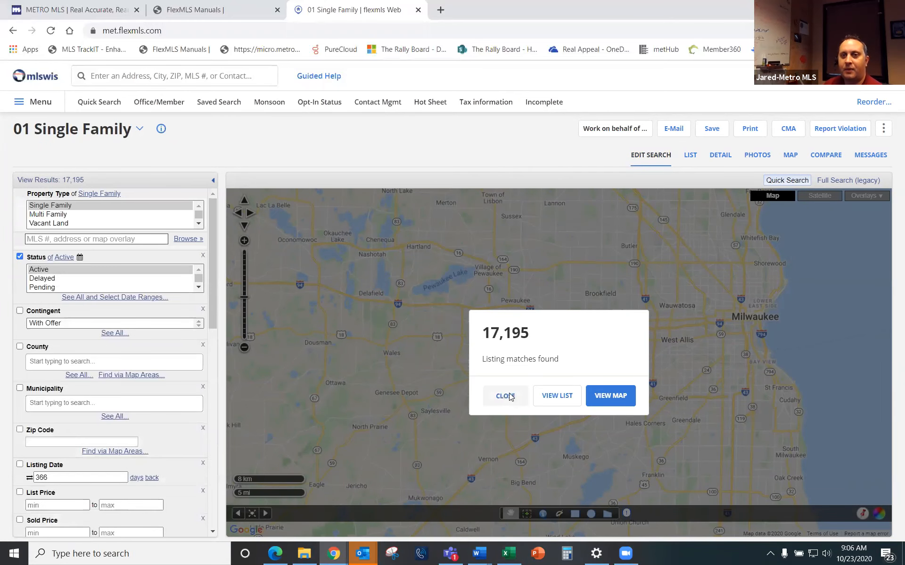
pyautogui.click(505, 396)
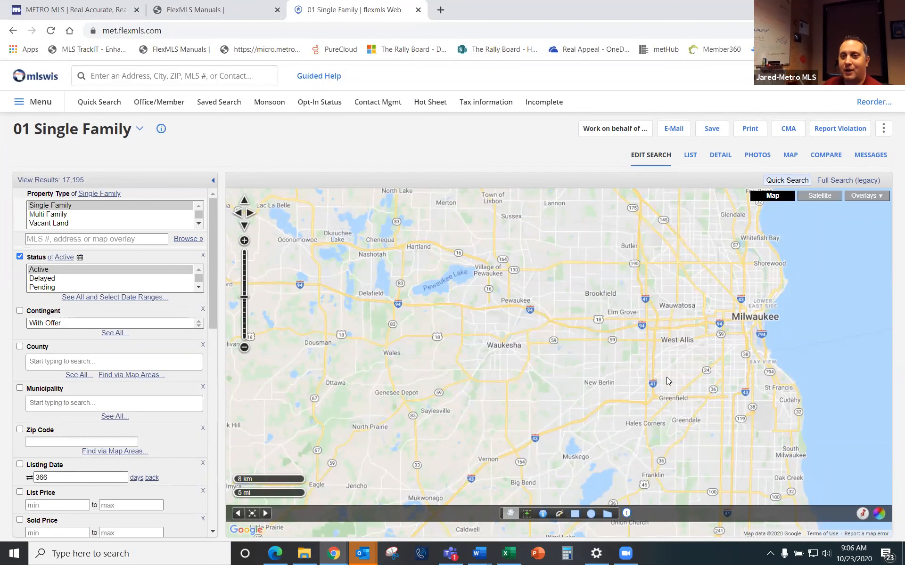
# Step: Pan the map north toward Grafton, Waubeka and Newburg, then bring up the main menu
pyautogui.moveTo(695, 281); pyautogui.dragTo(689, 313)
pyautogui.moveTo(706, 214); pyautogui.dragTo(690, 370)
pyautogui.moveTo(729, 198); pyautogui.dragTo(739, 294)
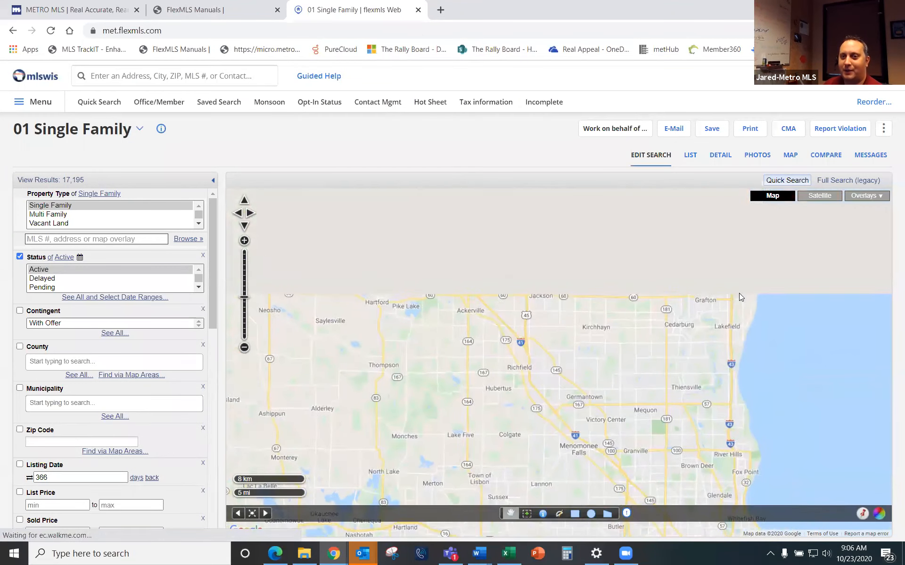
pyautogui.moveTo(729, 257); pyautogui.dragTo(758, 316)
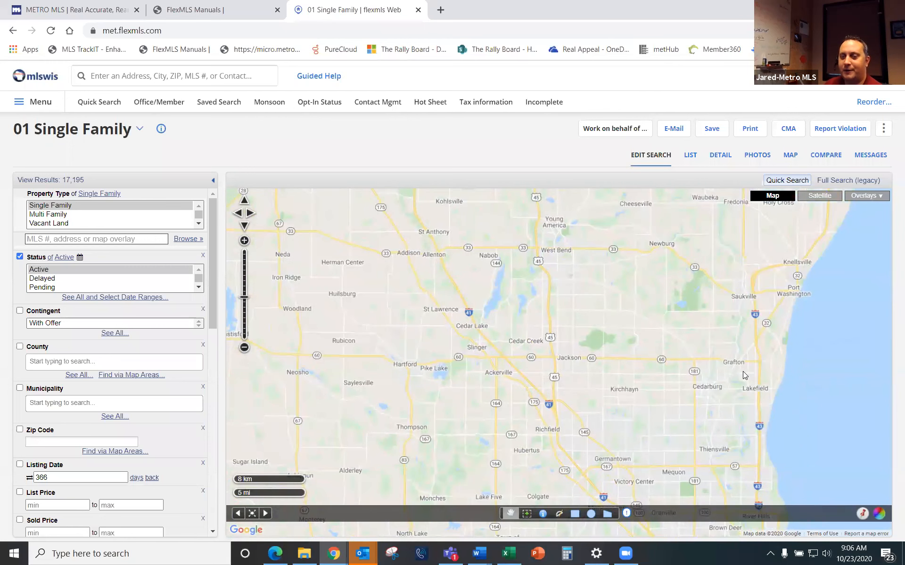
pyautogui.click(40, 104)
pyautogui.scroll(-5, 278, 358)
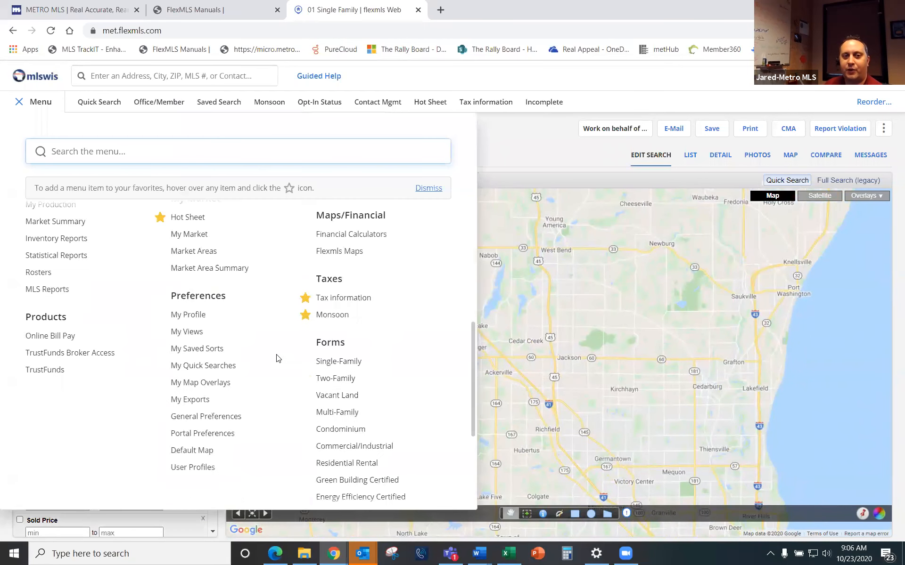
# Step: In the Default Map settings, pan and zoom the map to frame Cedarburg, Grafton and Mequon
pyautogui.click(207, 452)
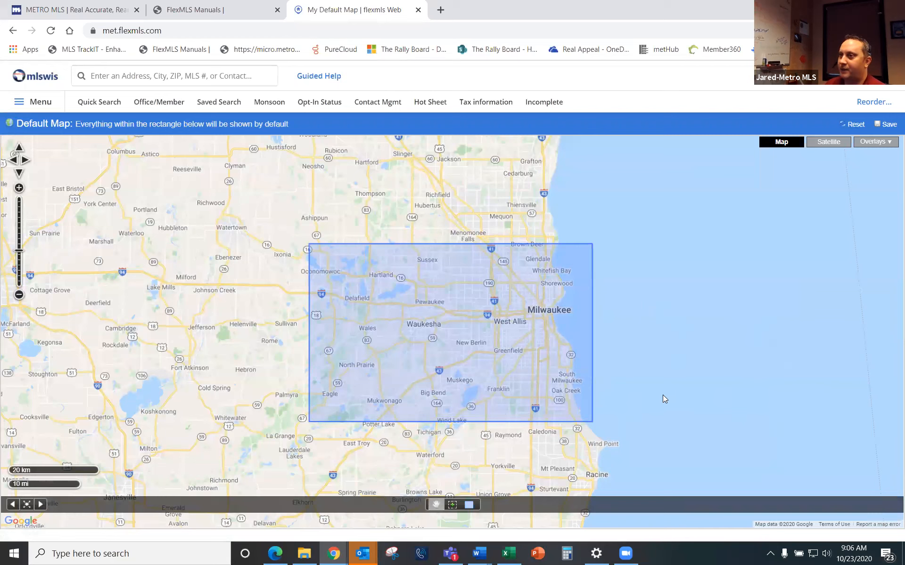
pyautogui.click(435, 506)
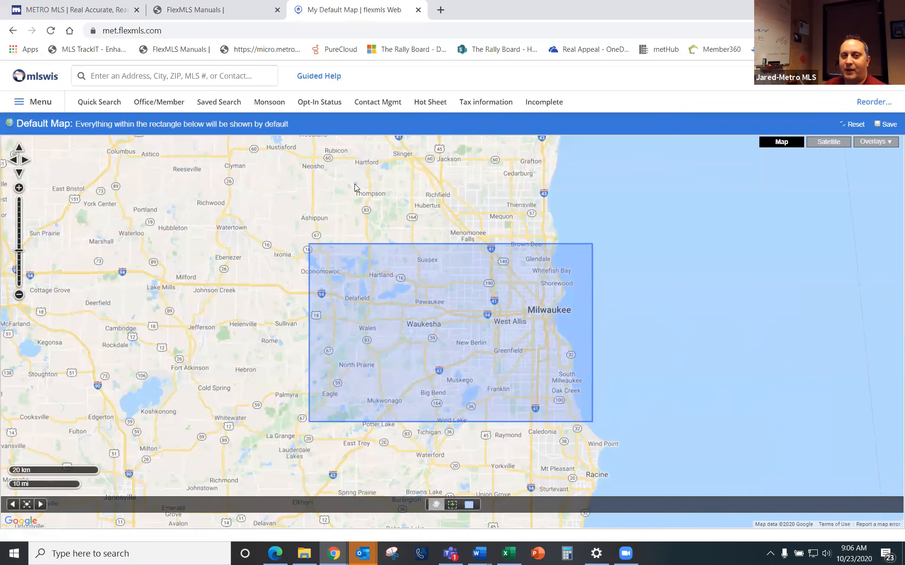
pyautogui.moveTo(360, 196); pyautogui.dragTo(354, 458)
pyautogui.moveTo(456, 225); pyautogui.dragTo(443, 183)
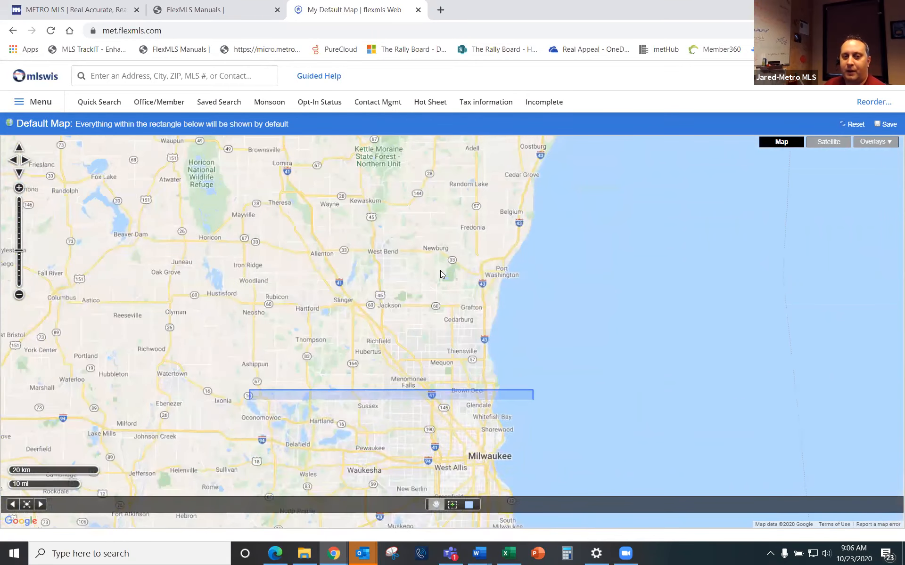
pyautogui.click(453, 507)
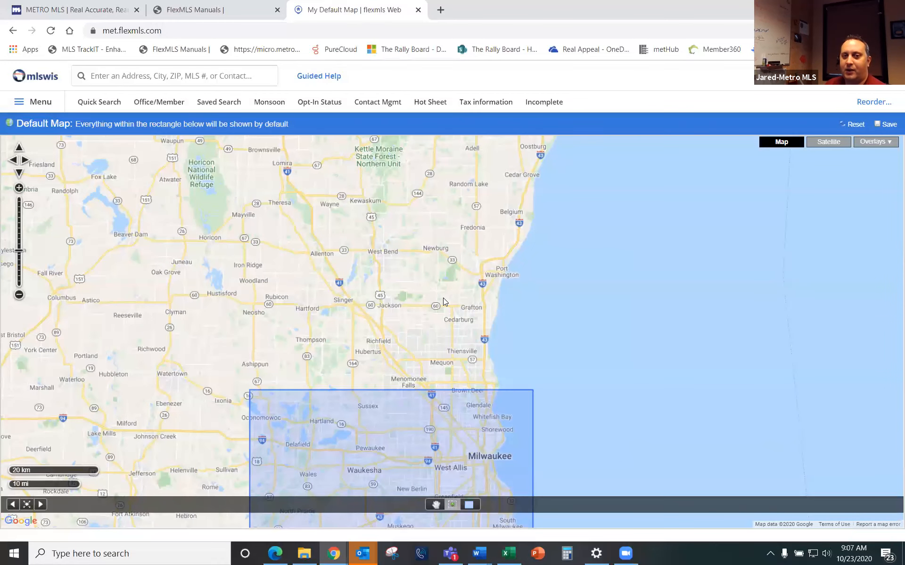
pyautogui.scroll(1, 443, 298)
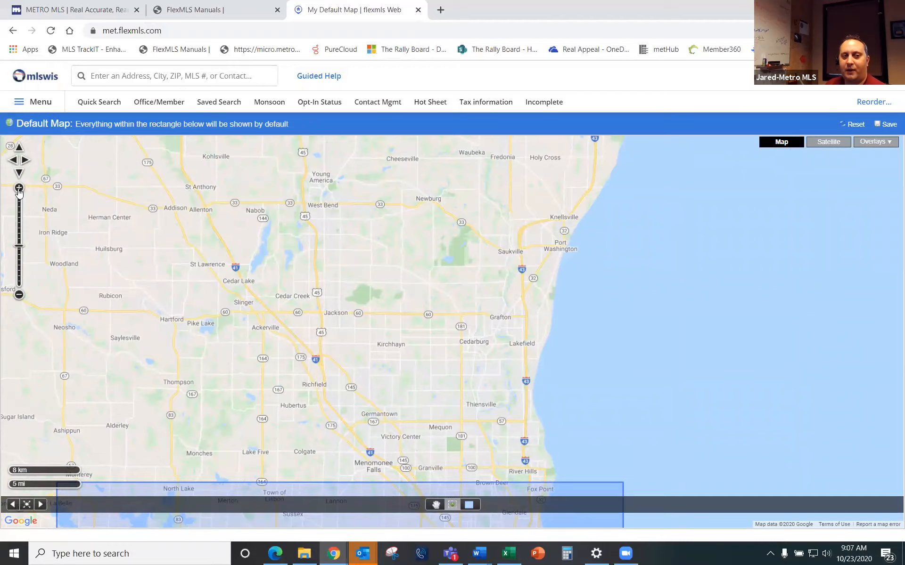
pyautogui.click(19, 188)
pyautogui.click(19, 295)
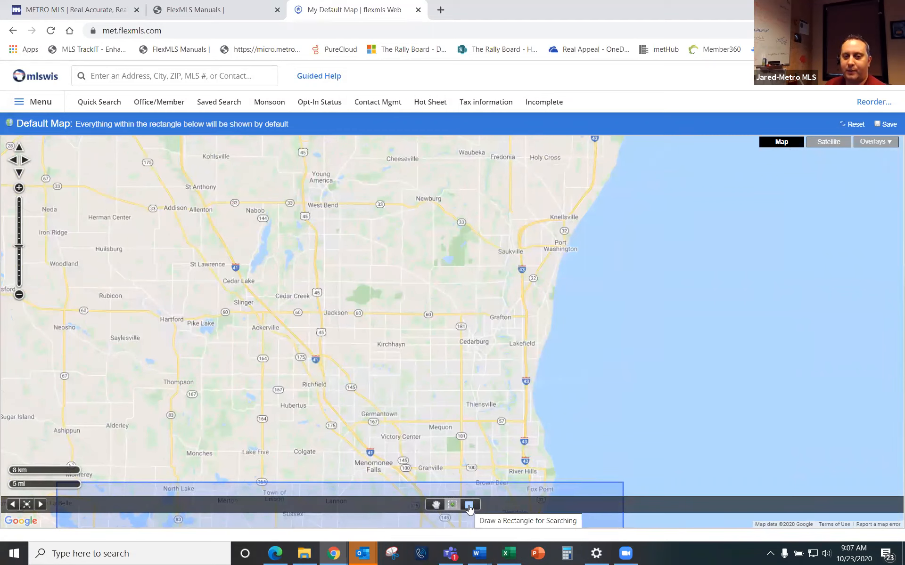
# Step: Draw and save a default rectangle around Cedarburg and Grafton, then reopen the quick search
pyautogui.click(468, 505)
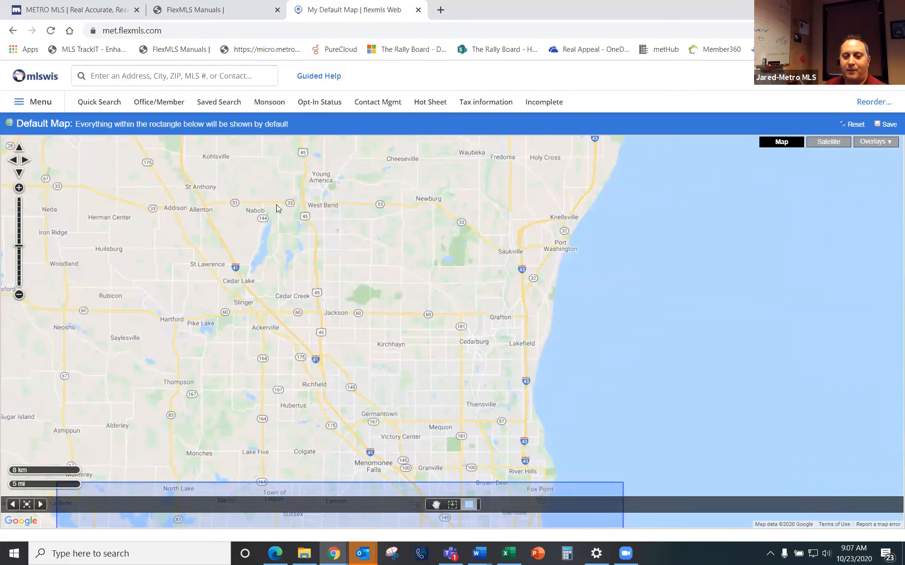
pyautogui.moveTo(276, 205); pyautogui.dragTo(601, 448)
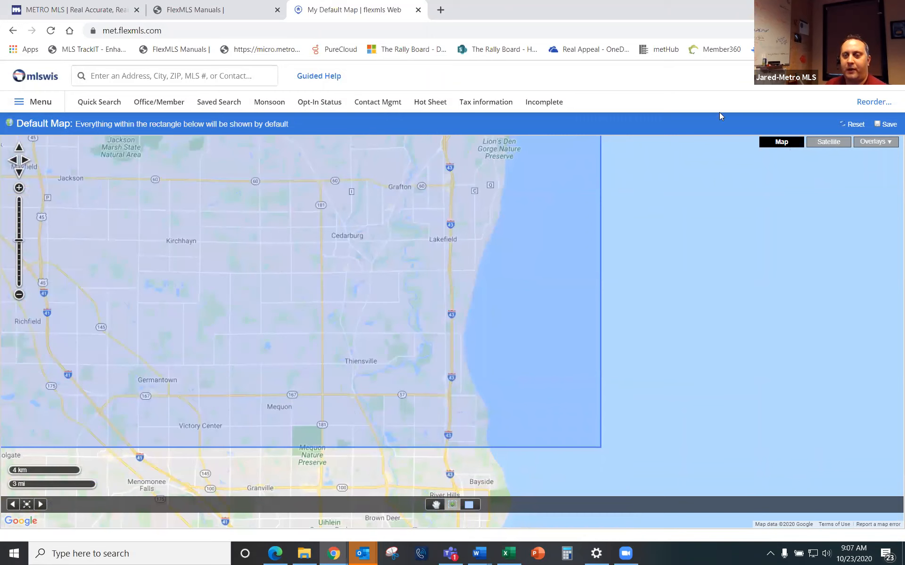
pyautogui.click(890, 126)
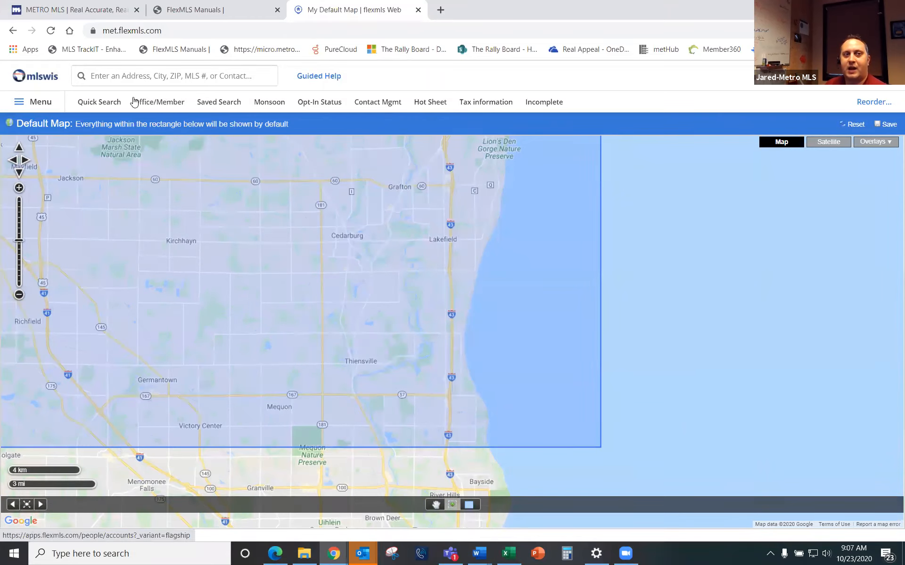
pyautogui.click(104, 101)
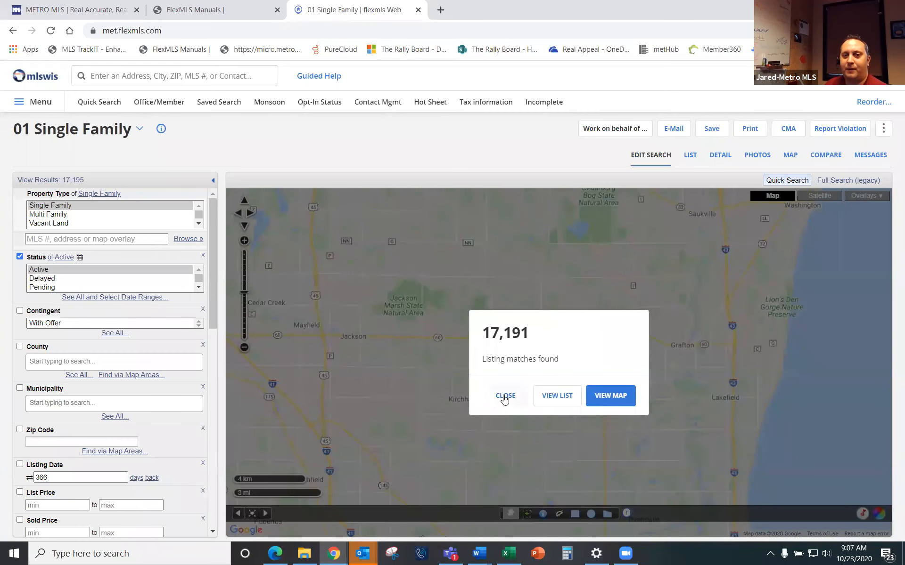
pyautogui.click(503, 397)
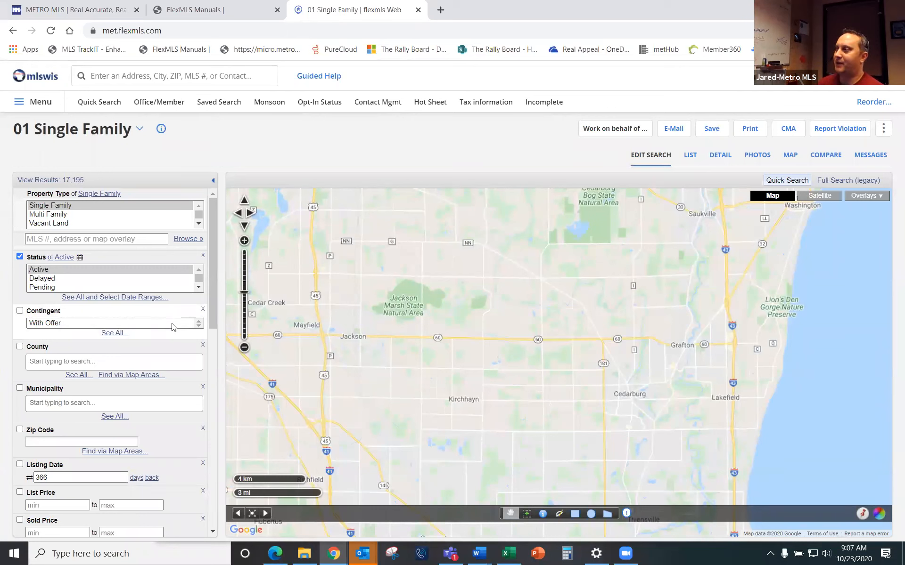
pyautogui.scroll(-6, 173, 327)
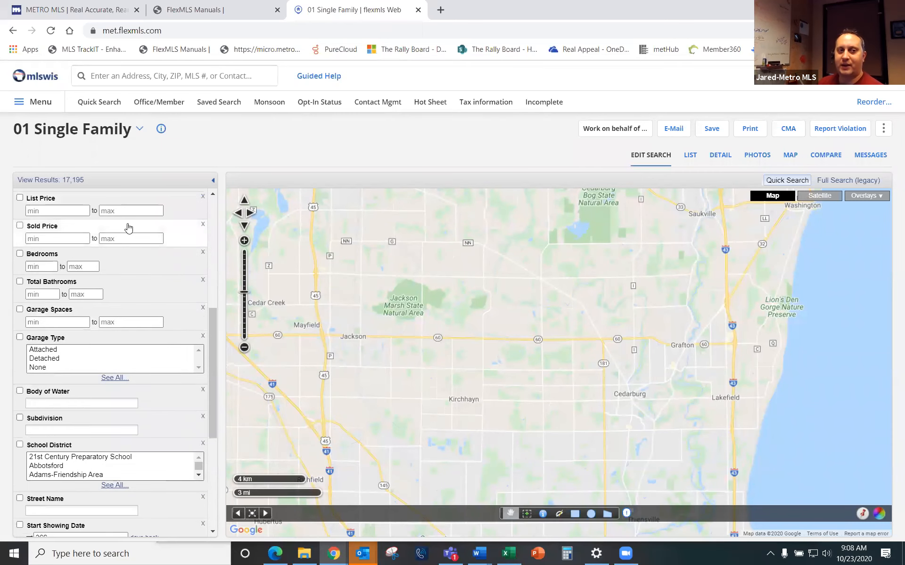
pyautogui.scroll(-2, 140, 372)
pyautogui.scroll(-2, 140, 371)
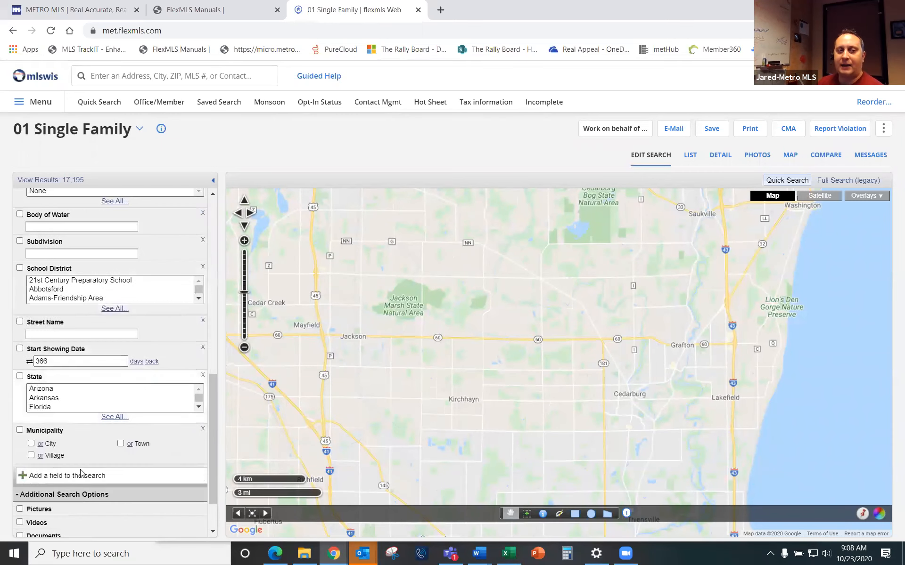
# Step: Filter the Add A Field list with 'listi' after clearing the mistyped 'gent'
pyautogui.click(46, 475)
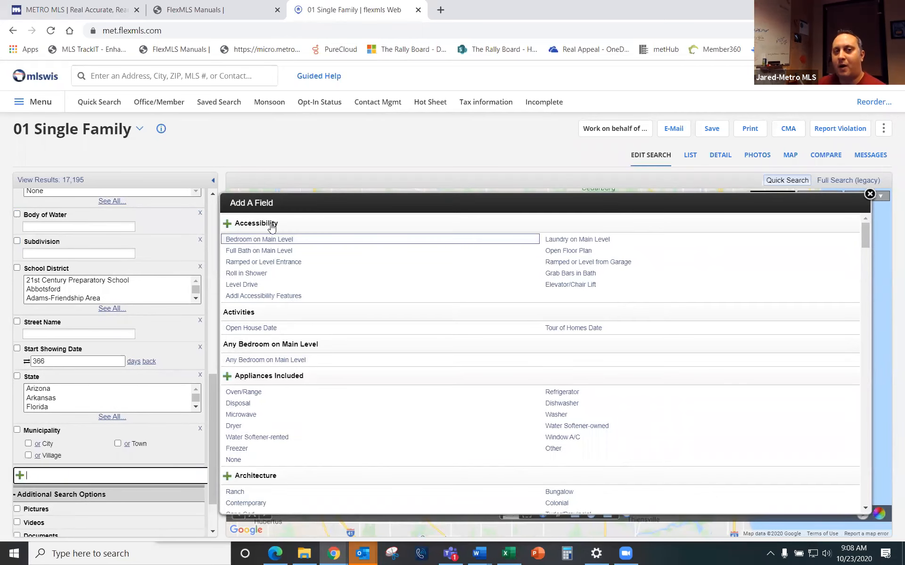
pyautogui.scroll(-5, 288, 288)
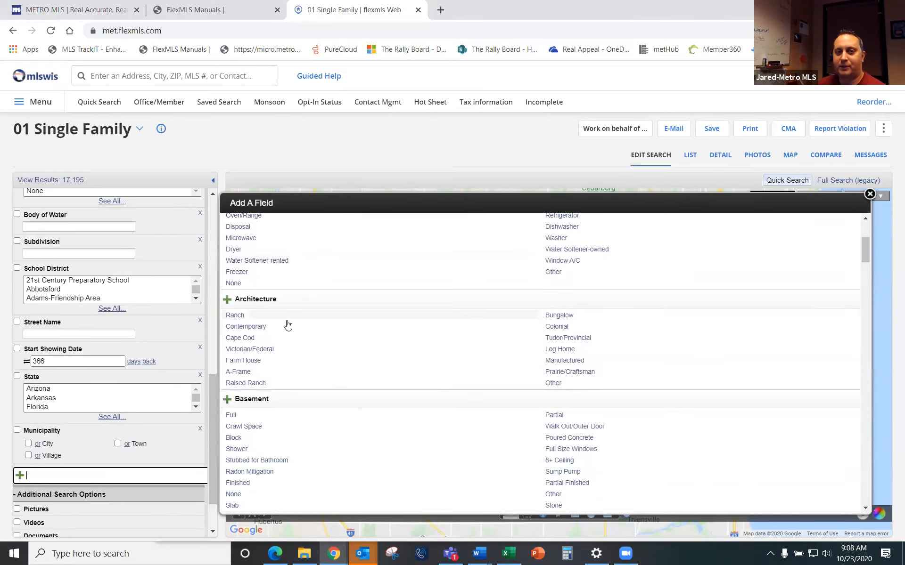
pyautogui.scroll(-10, 295, 331)
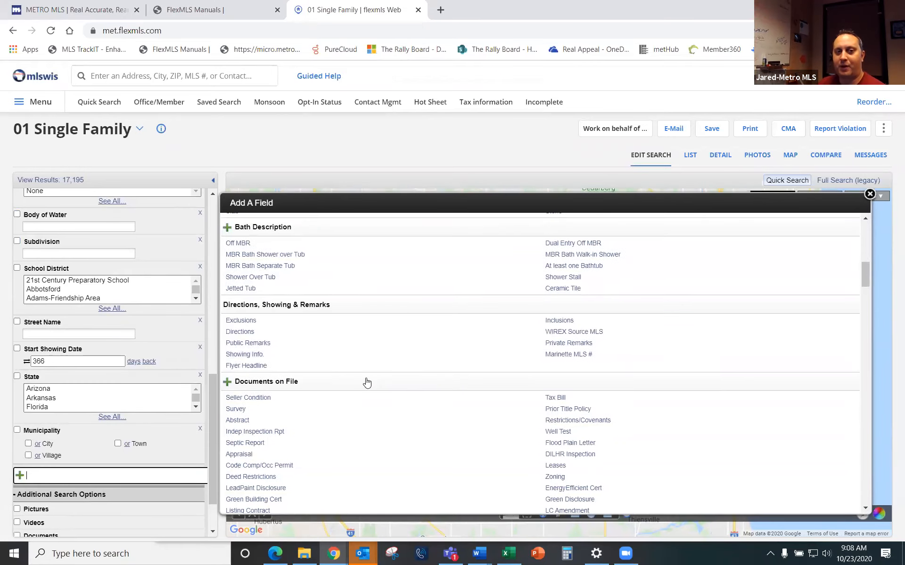
pyautogui.scroll(10, 366, 386)
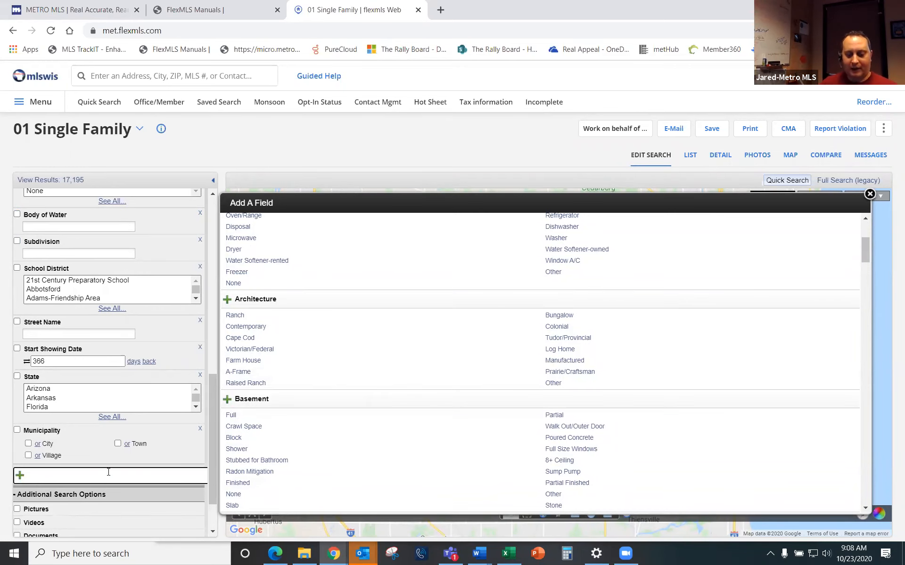
pyautogui.write('gent')
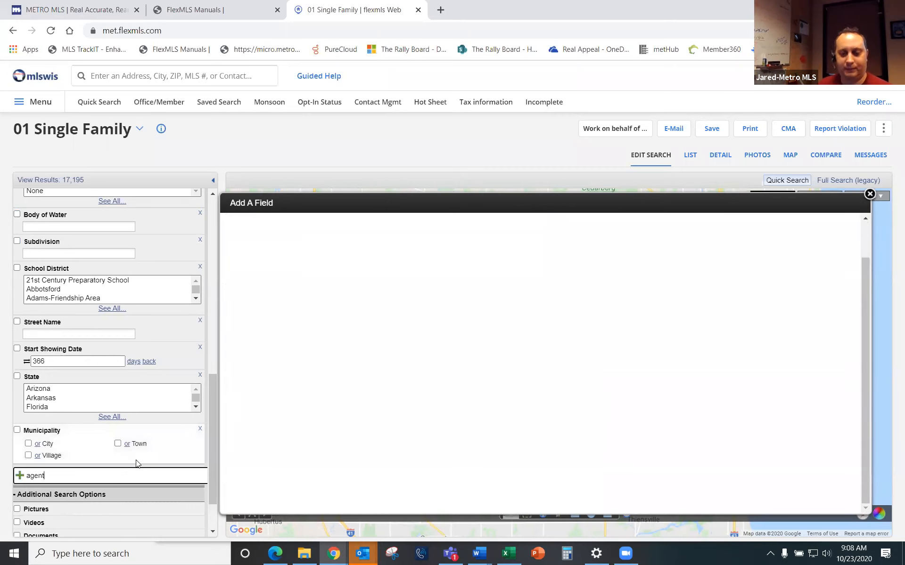
pyautogui.press('BackSpace')
pyautogui.press('BackSpace')
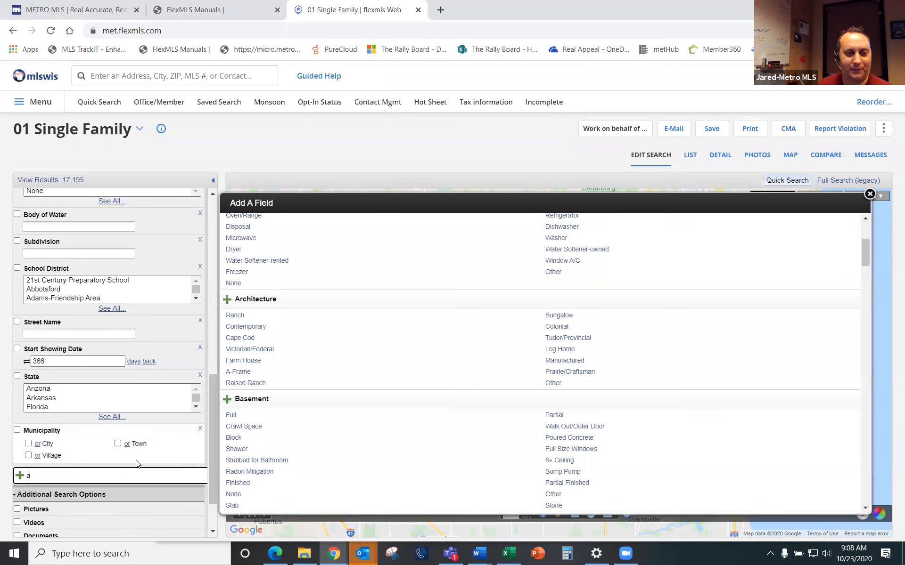
pyautogui.press('BackSpace')
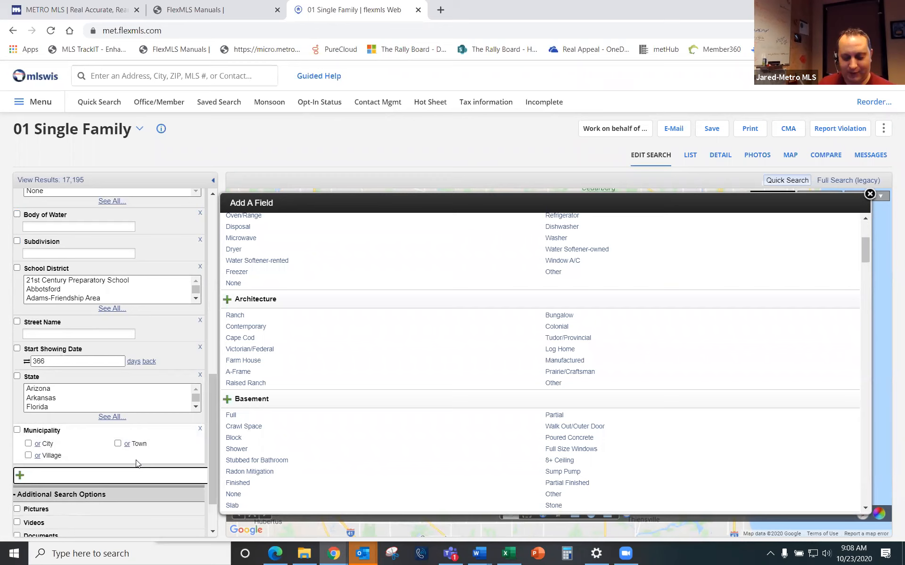
pyautogui.write('listi')
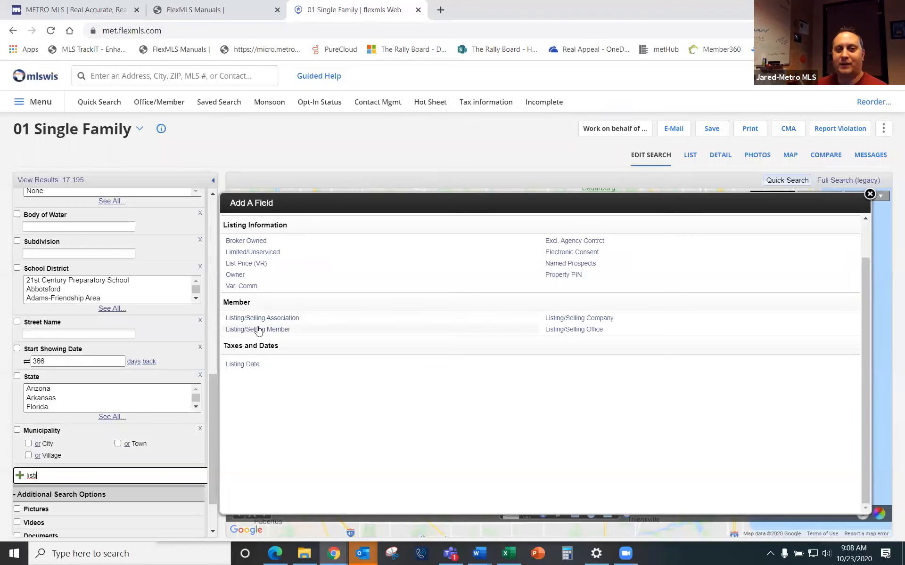
# Step: Add Listing/Selling Member, look up members by surname, and reopen the Add A Field list
pyautogui.click(272, 330)
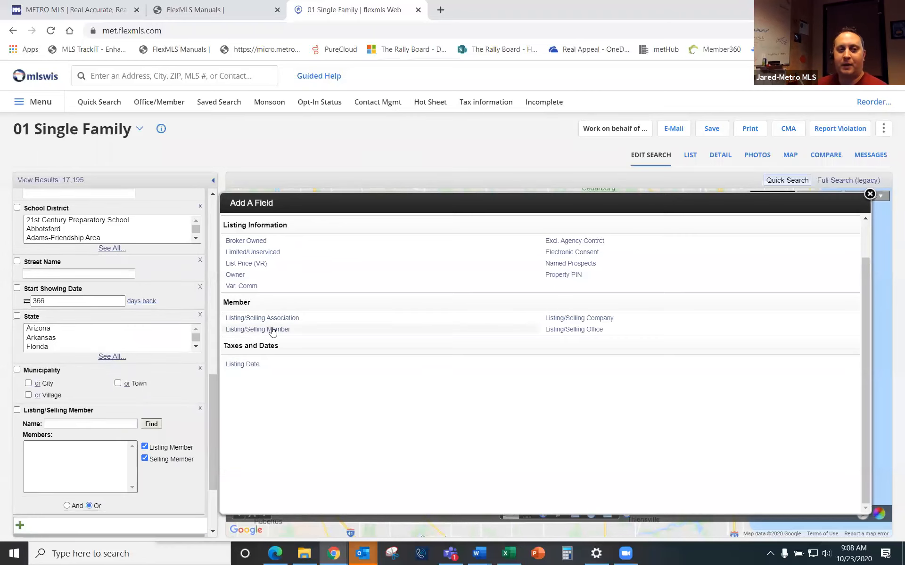
pyautogui.click(97, 423)
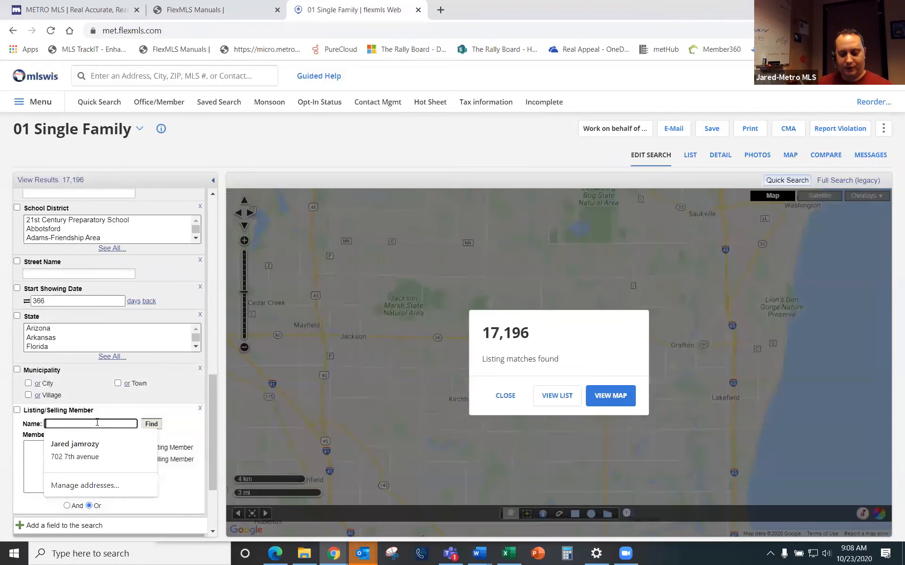
pyautogui.write('didie')
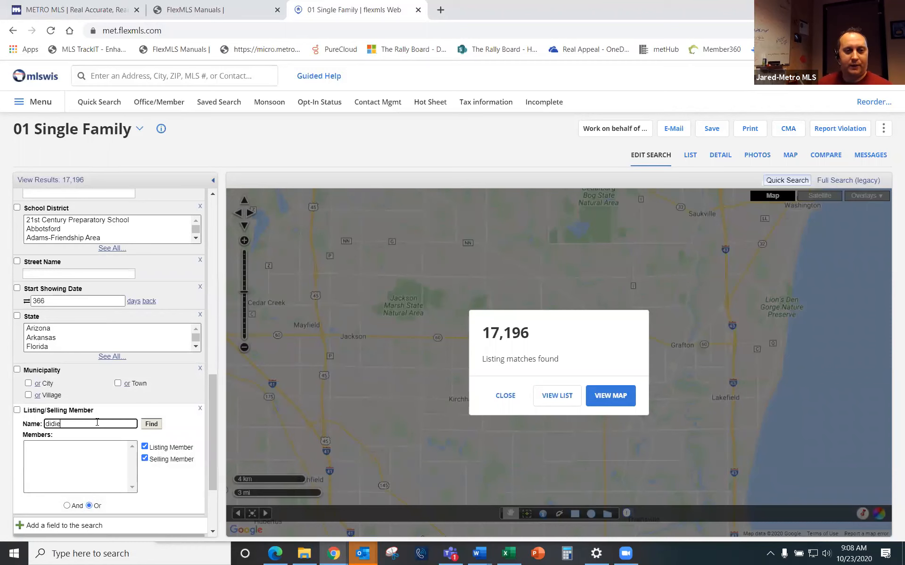
pyautogui.click(151, 425)
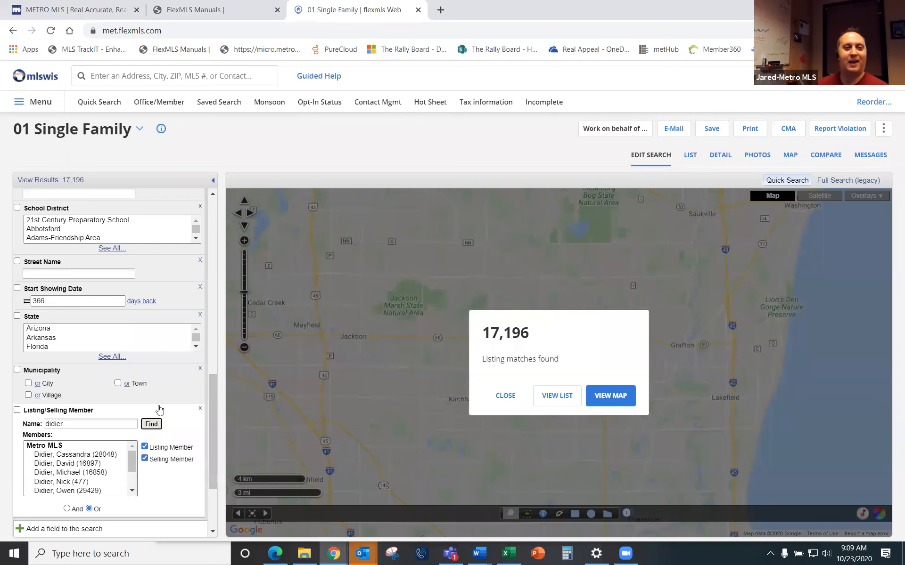
pyautogui.scroll(-2, 183, 413)
pyautogui.scroll(-1, 182, 413)
pyautogui.click(99, 416)
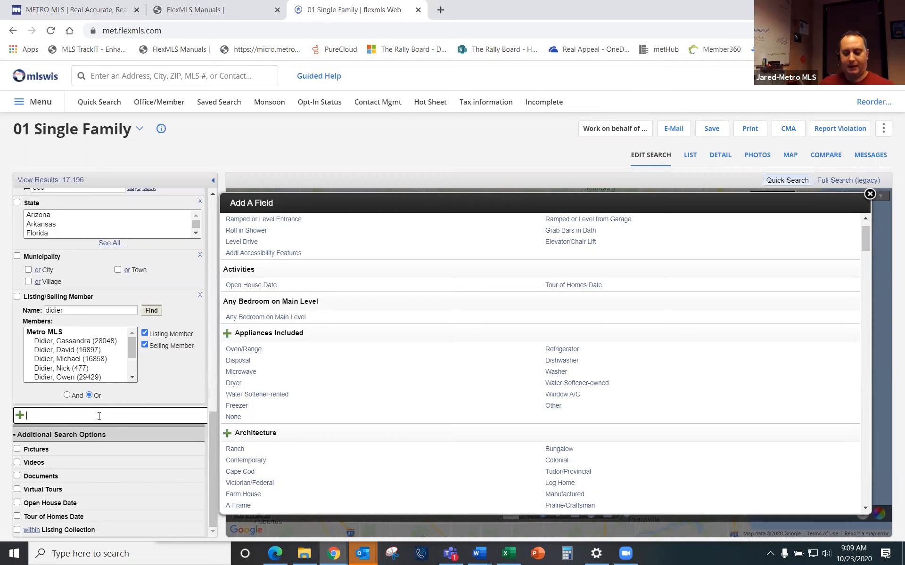
# Step: Add Hobby Farm with Dairy, Horse, Tree and Tillable Land, plus Type set to Hobby Farm
pyautogui.write('hobby')
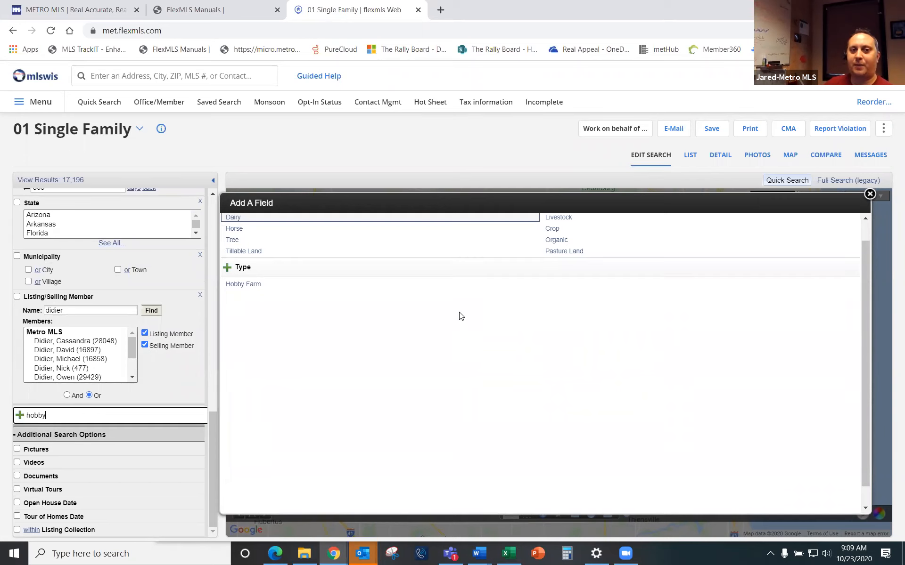
pyautogui.scroll(1, 461, 314)
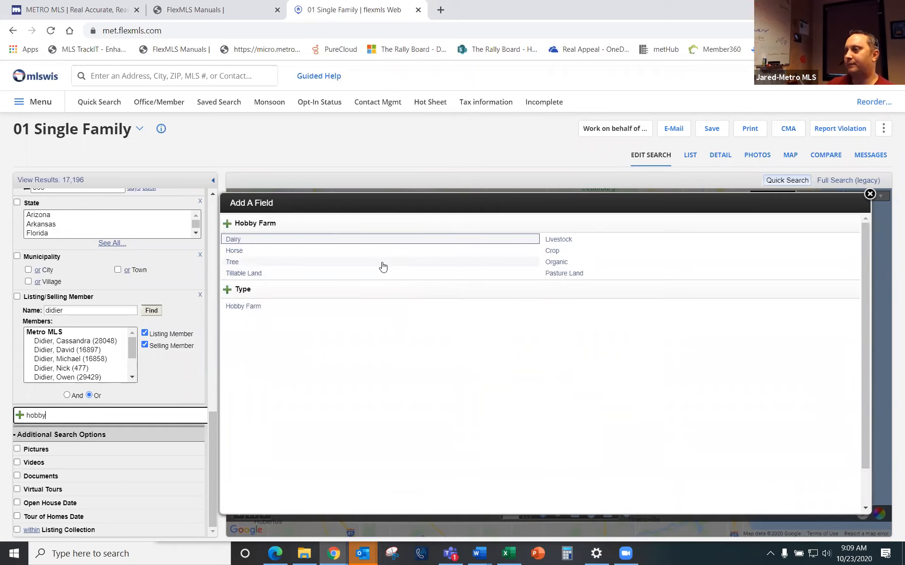
pyautogui.click(243, 242)
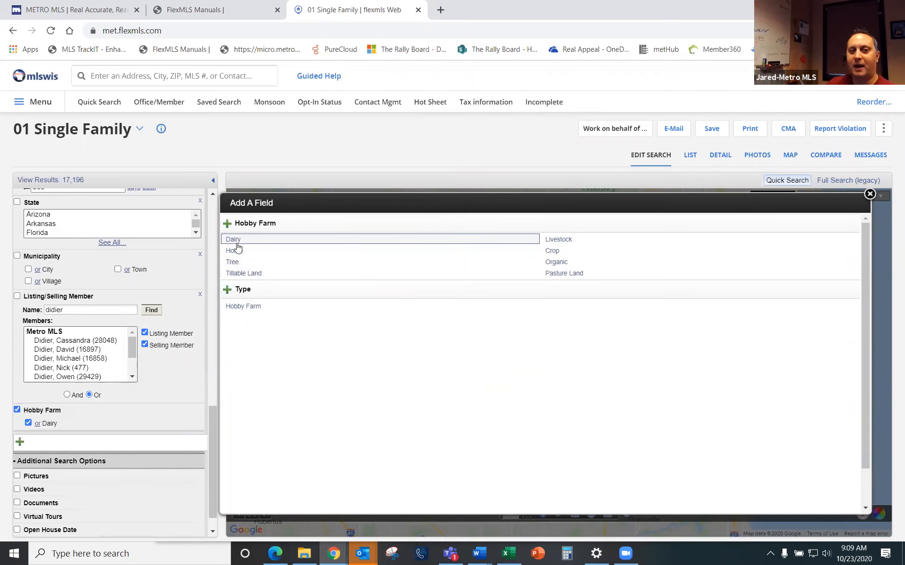
pyautogui.click(235, 252)
pyautogui.click(235, 264)
pyautogui.click(245, 272)
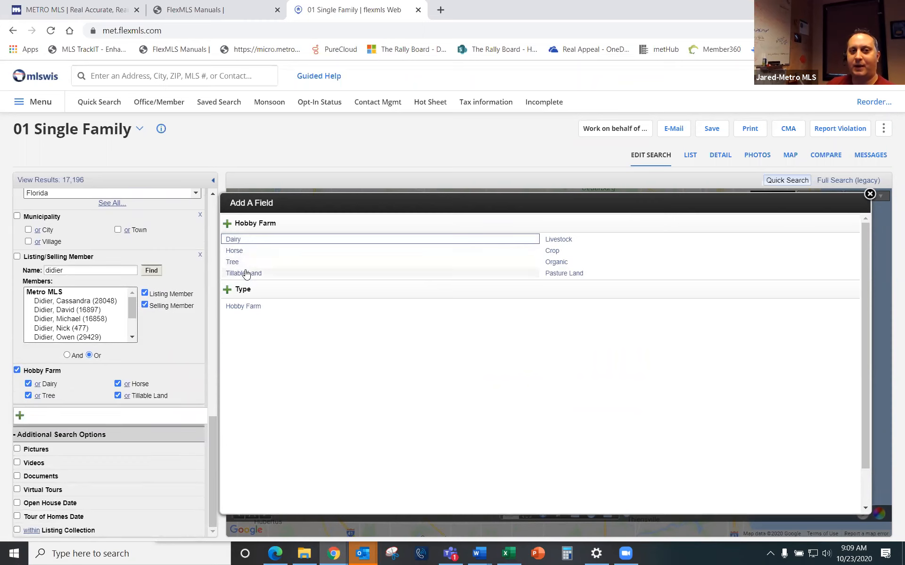
pyautogui.click(247, 307)
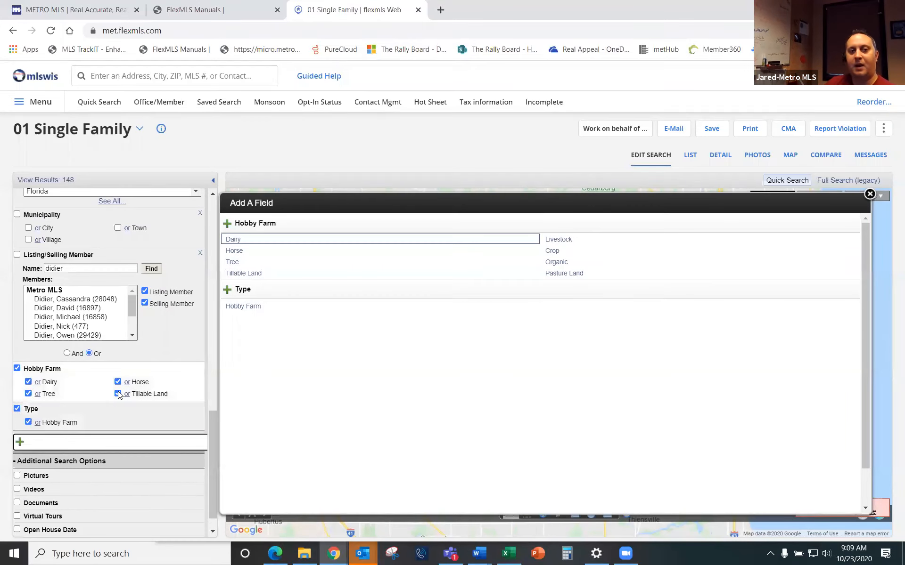
pyautogui.scroll(5, 153, 369)
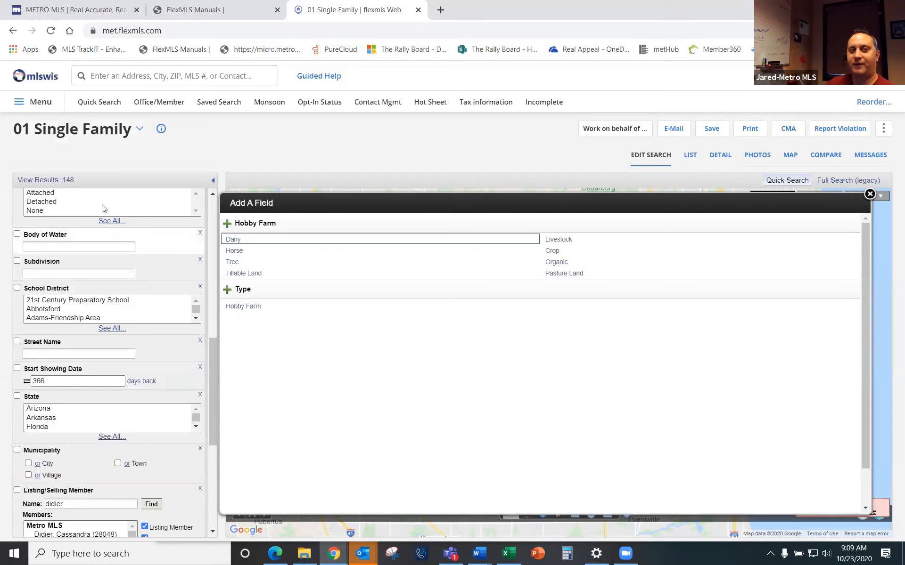
# Step: Close the field list and scroll the quick search template dropdown to the Hobby Farm templates
pyautogui.click(140, 130)
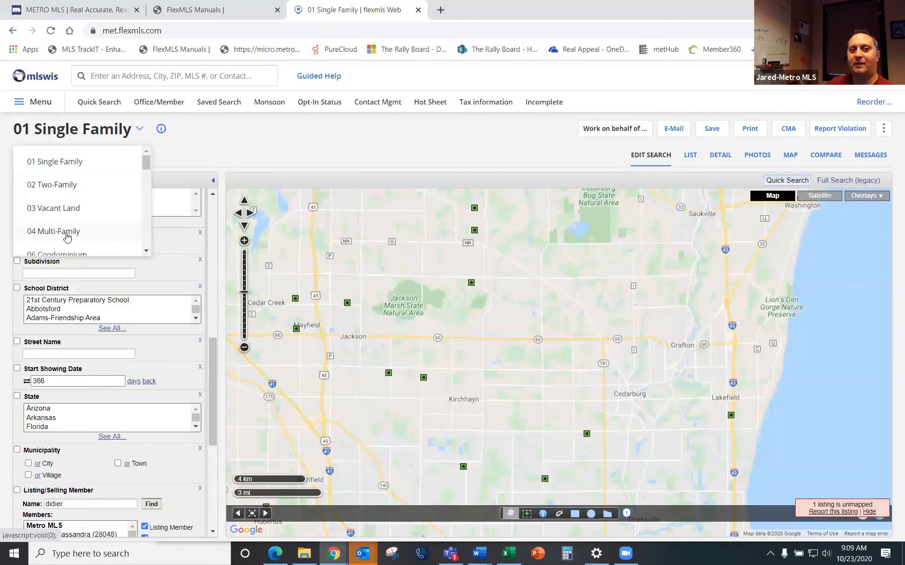
pyautogui.scroll(-1, 70, 224)
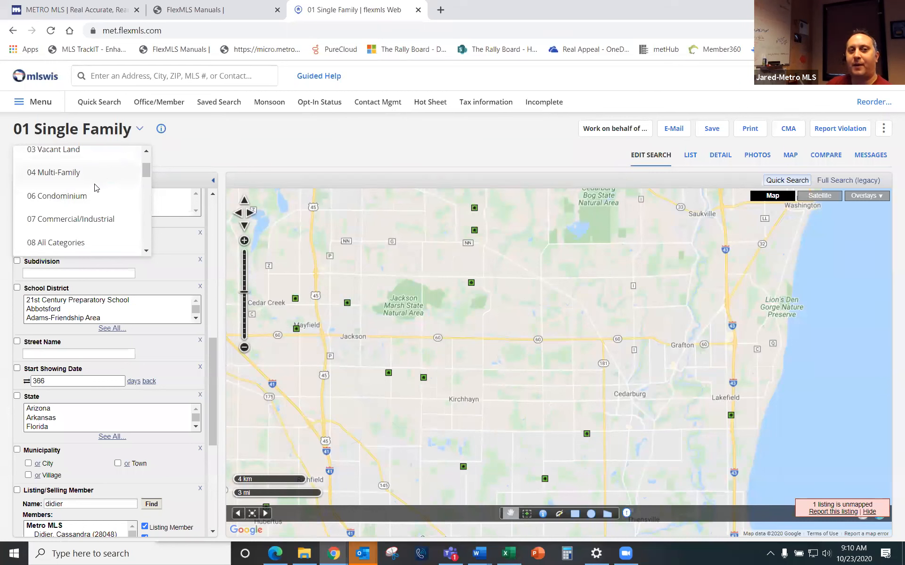
pyautogui.scroll(-1, 93, 188)
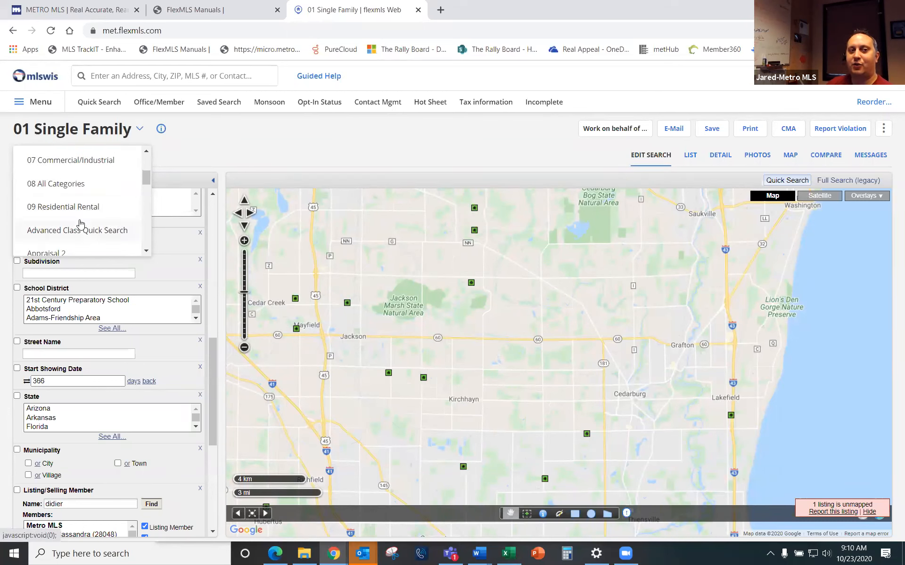
pyautogui.scroll(-1, 80, 226)
pyautogui.scroll(-3, 64, 230)
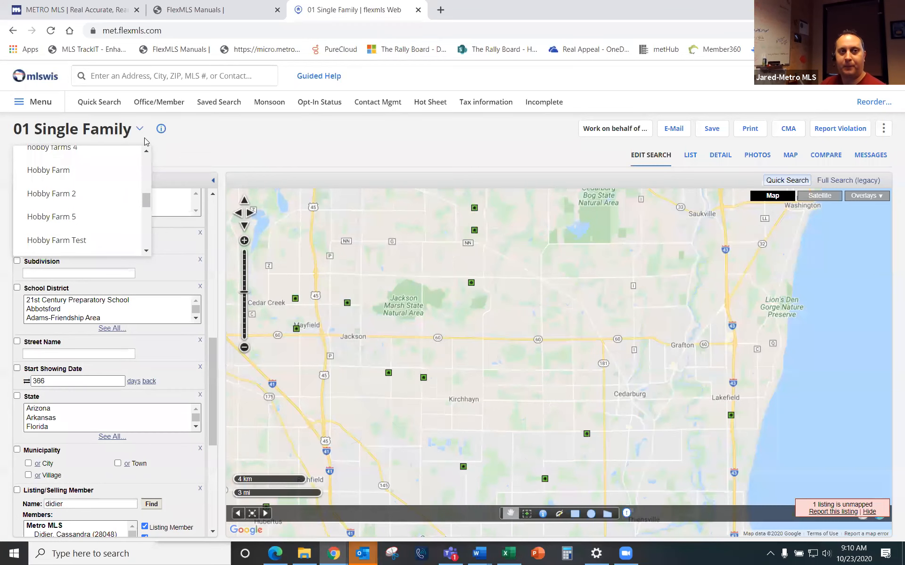
# Step: Go to Preferences > My Quick Searches to see the available templates
pyautogui.click(42, 102)
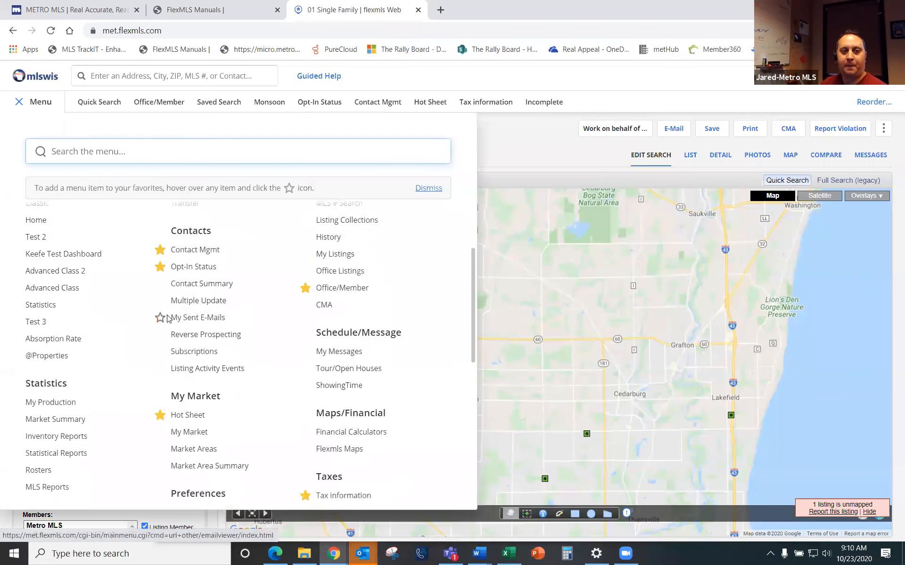
pyautogui.scroll(-3, 170, 319)
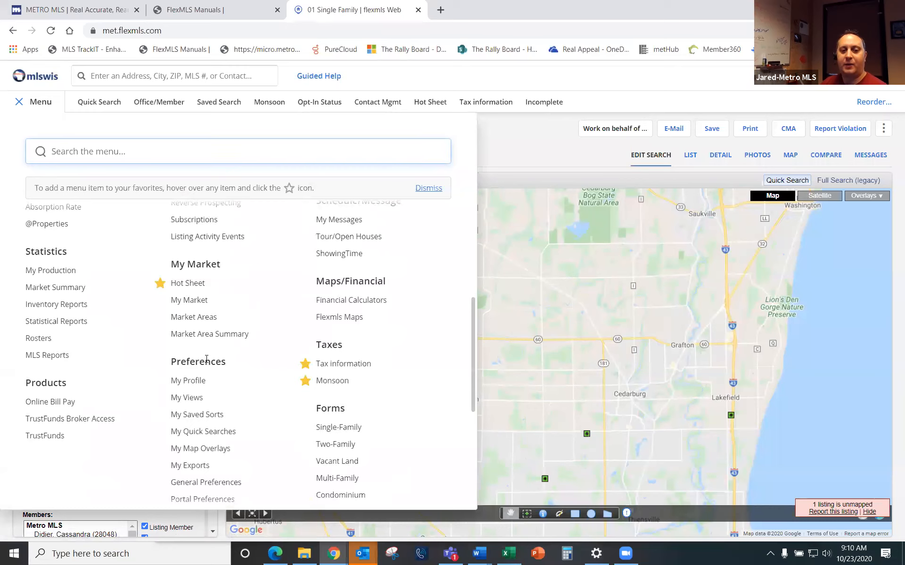
pyautogui.click(224, 432)
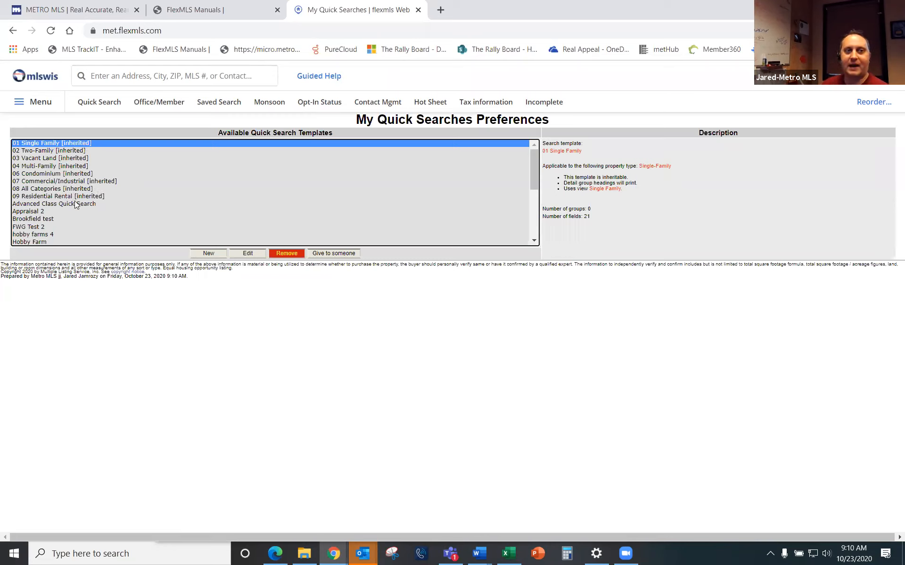
# Step: Review the Available Quick Search Templates and start a new template
pyautogui.scroll(-8, 59, 216)
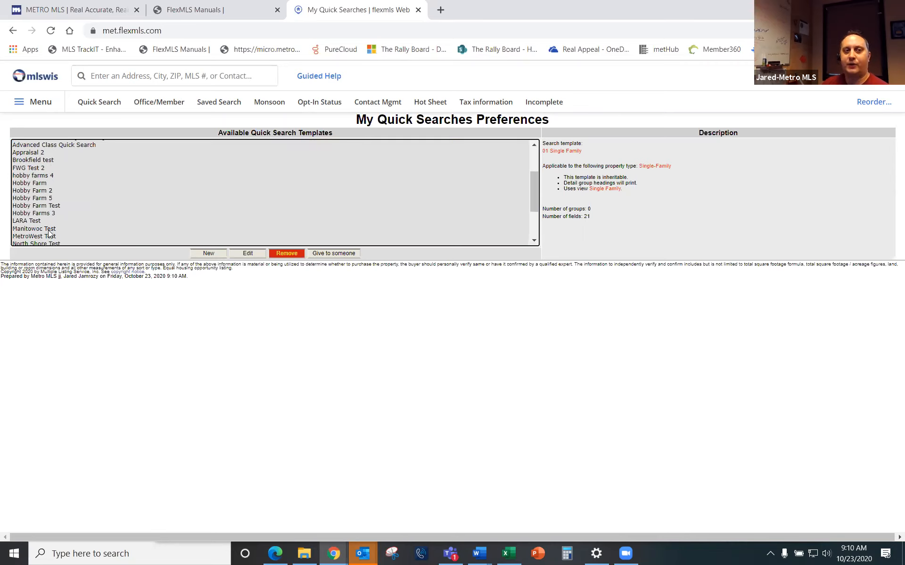
pyautogui.scroll(-1, 53, 238)
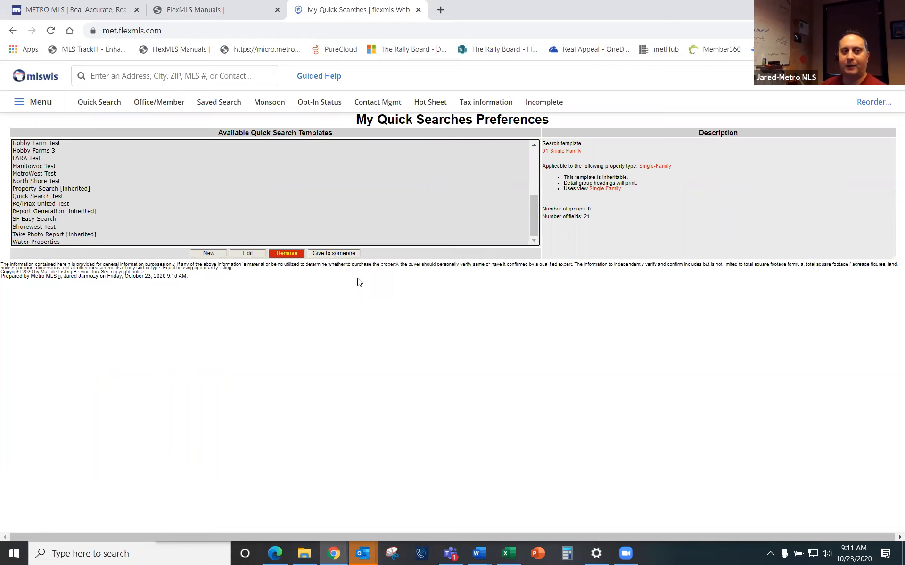
pyautogui.click(205, 253)
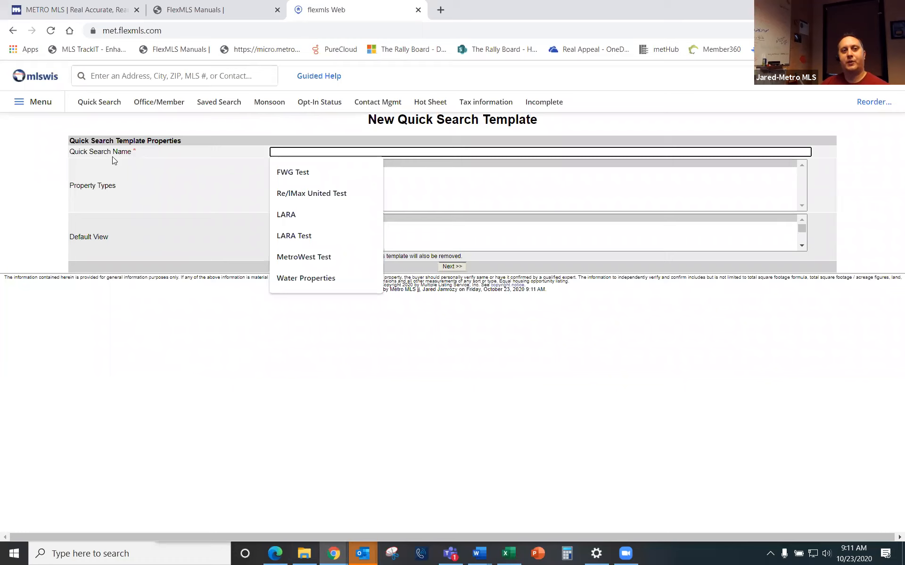
# Step: Name the new quick search template 'ORA Test' and continue to choosing its fields
pyautogui.write('QRA')
pyautogui.write(' Test')
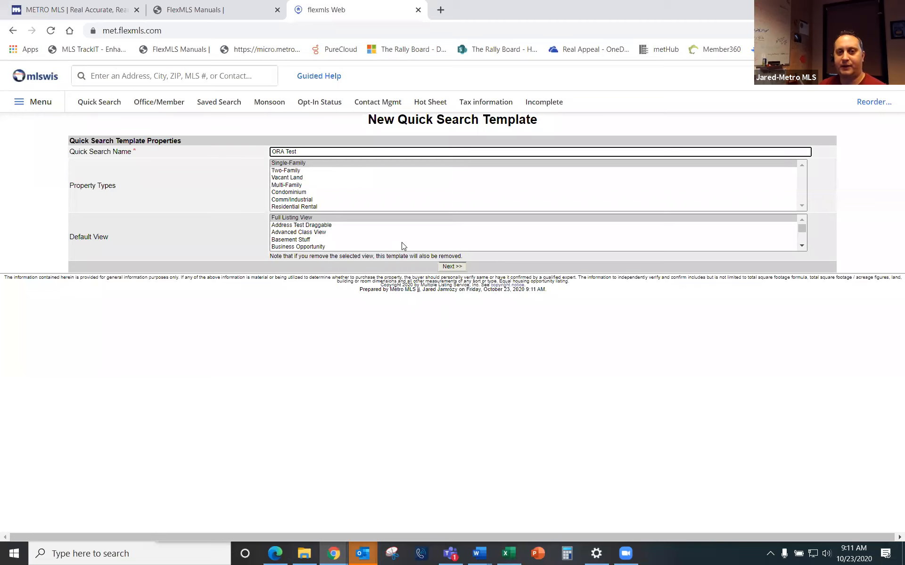
pyautogui.click(452, 267)
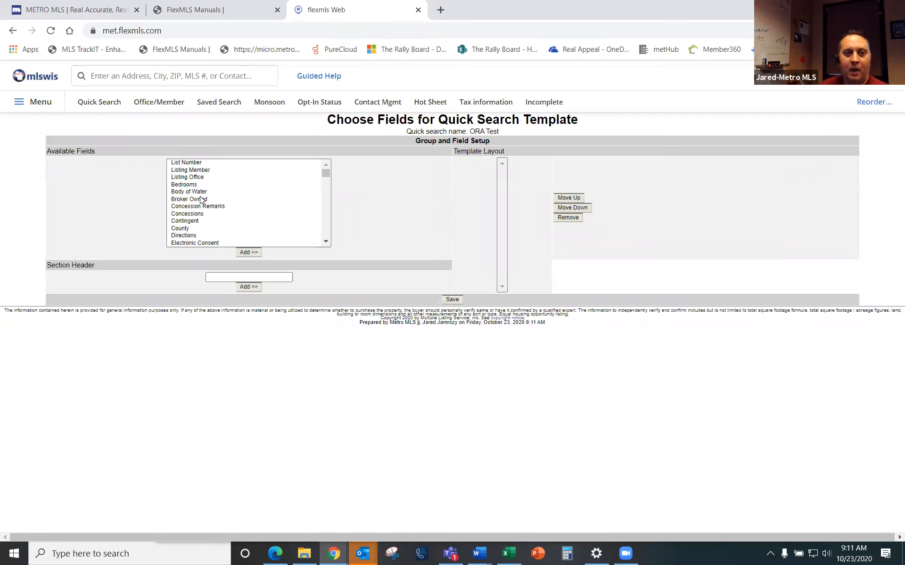
# Step: Add Bedrooms to the ORA Test layout, then select Contingent and County together
pyautogui.rightClick(150, 233)
pyautogui.click(191, 185)
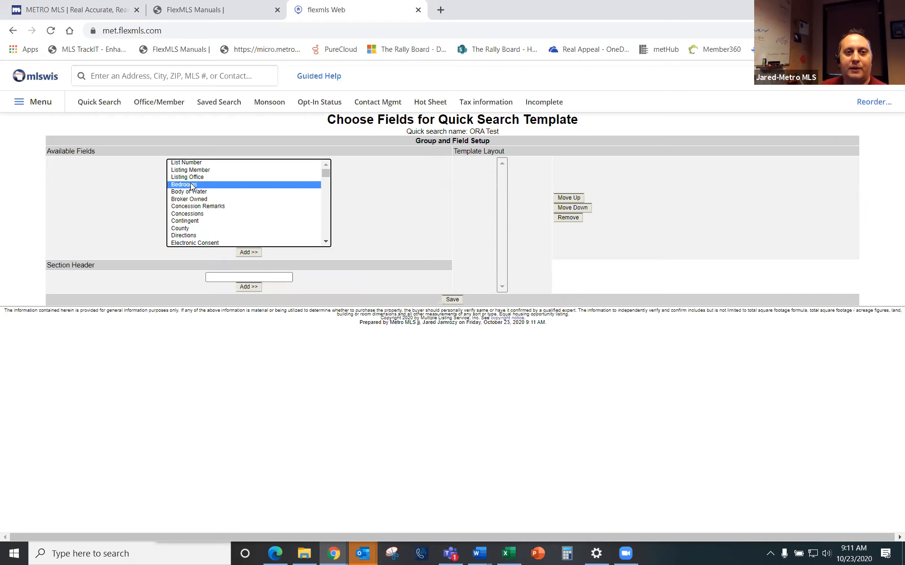
pyautogui.click(254, 254)
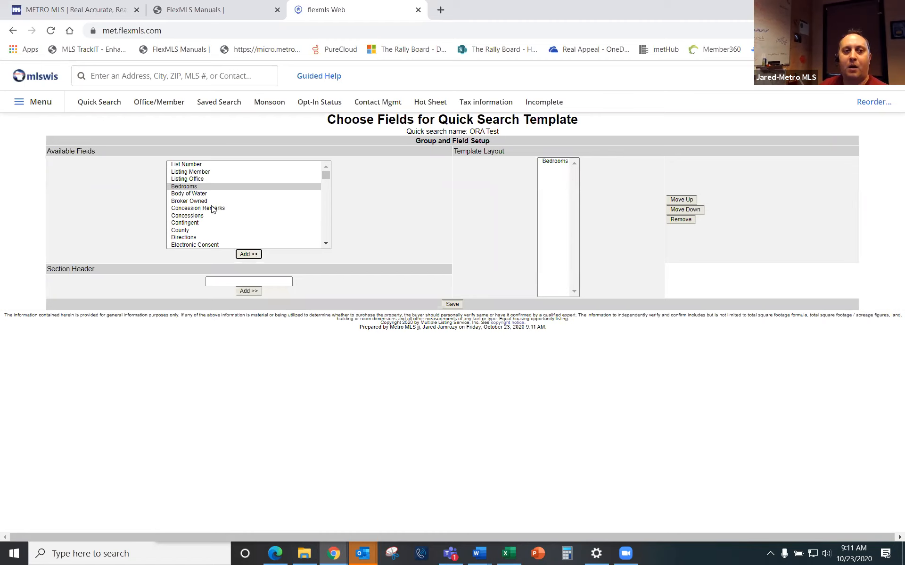
pyautogui.click(193, 224)
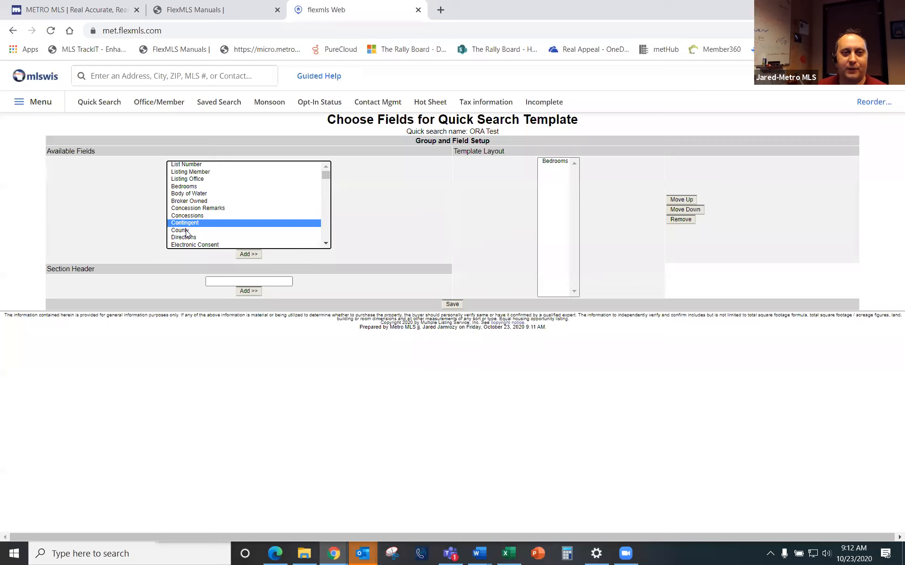
pyautogui.keyDown('ctrl'); pyautogui.click(186, 230); pyautogui.keyUp('ctrl')
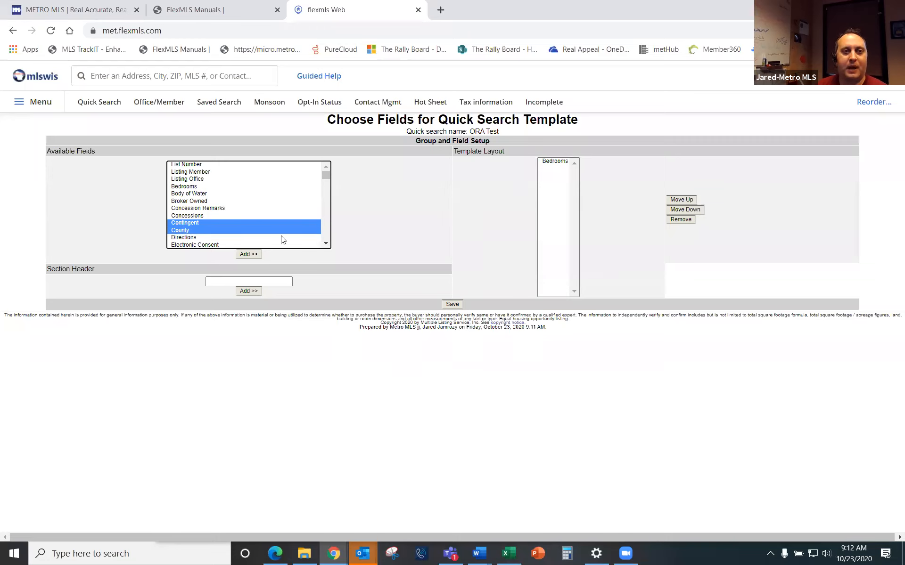
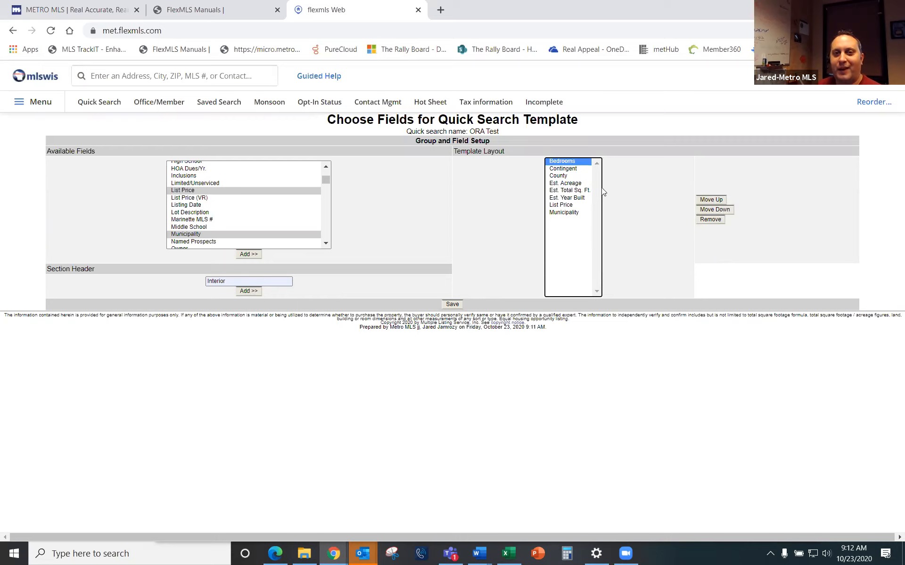
# Step: Move Contingent down one place in the ORA Test template layout
pyautogui.click(565, 170)
pyautogui.click(715, 210)
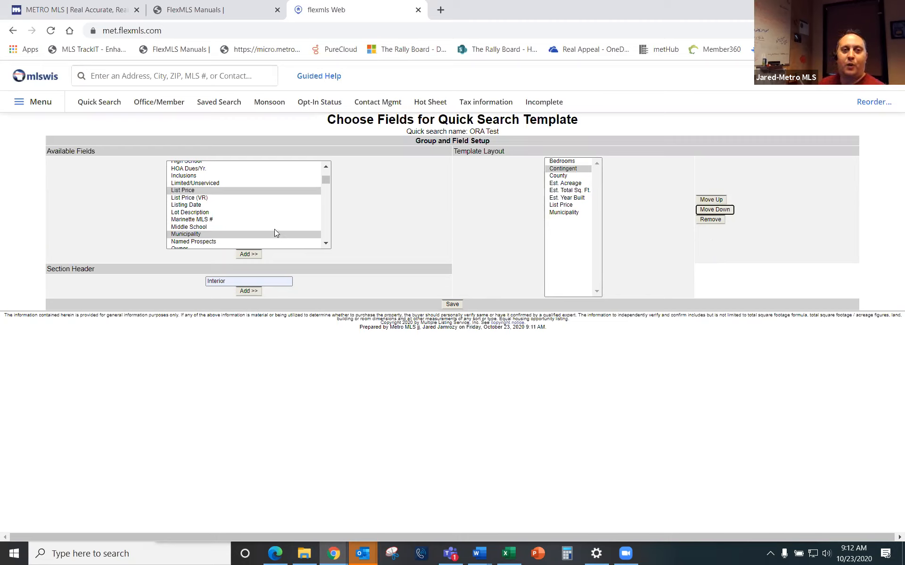
pyautogui.scroll(-3, 275, 232)
pyautogui.scroll(3, 208, 232)
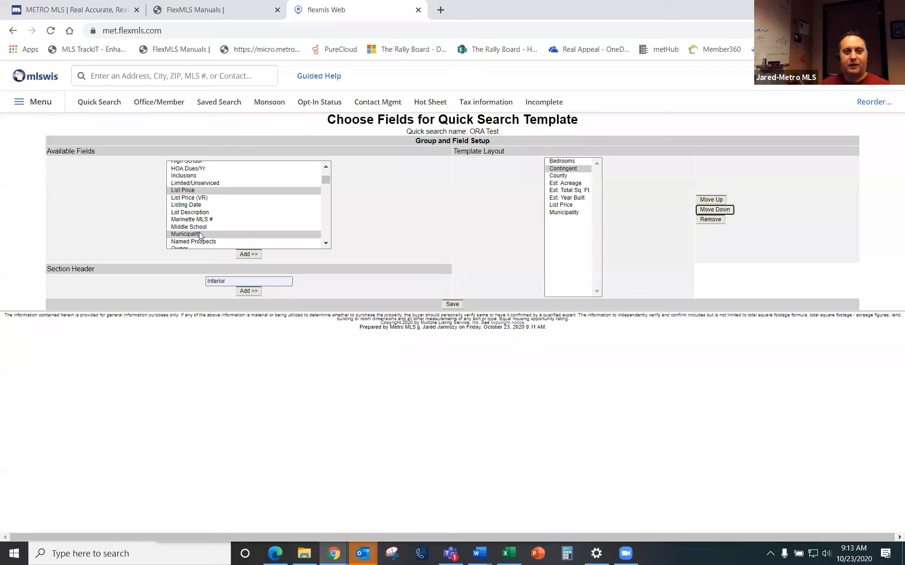
# Step: Add the Water Features fields Bay through River to ORA Test and save the template
pyautogui.click(200, 234)
pyautogui.press('w')
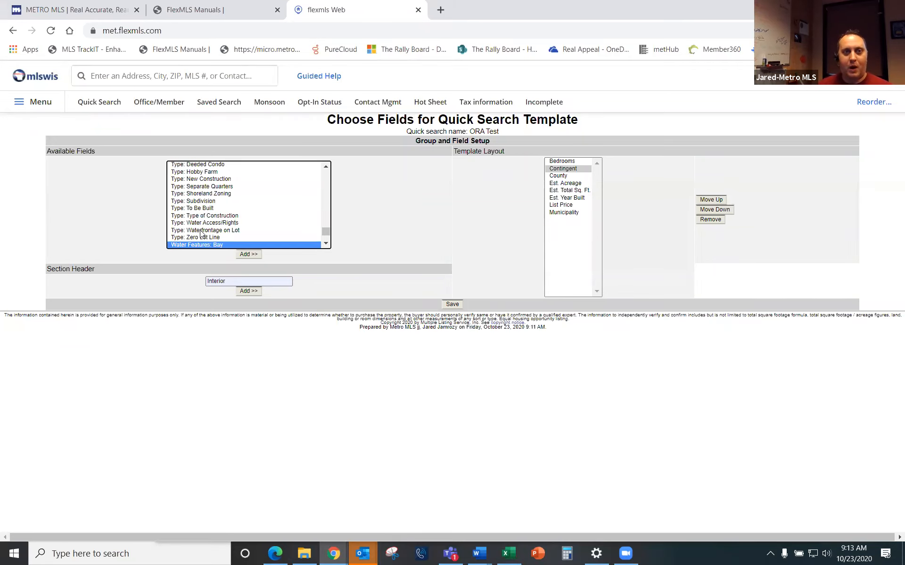
pyautogui.scroll(-1, 239, 229)
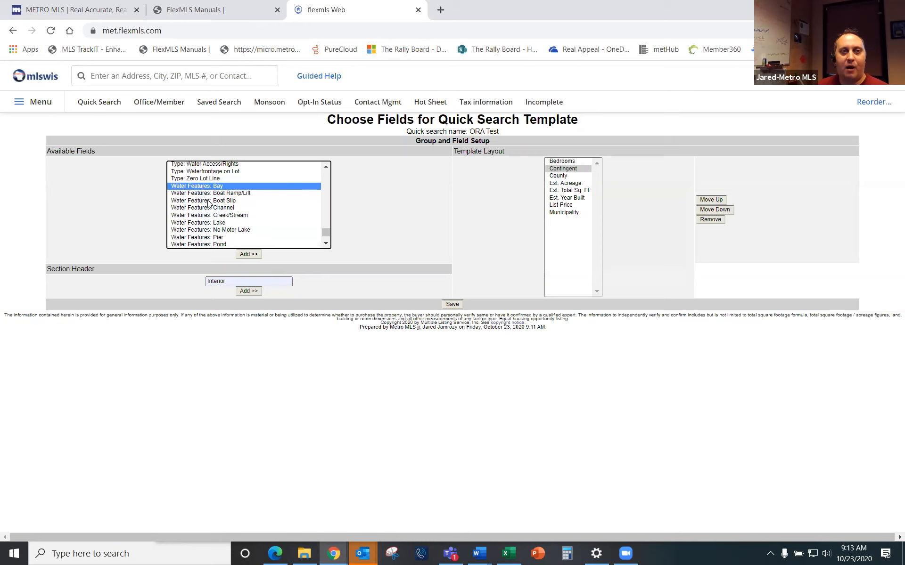
pyautogui.hotkey('shift', 'Down')
pyautogui.hotkey('shift', 'Down')
pyautogui.hotkey('shift', 'Down')
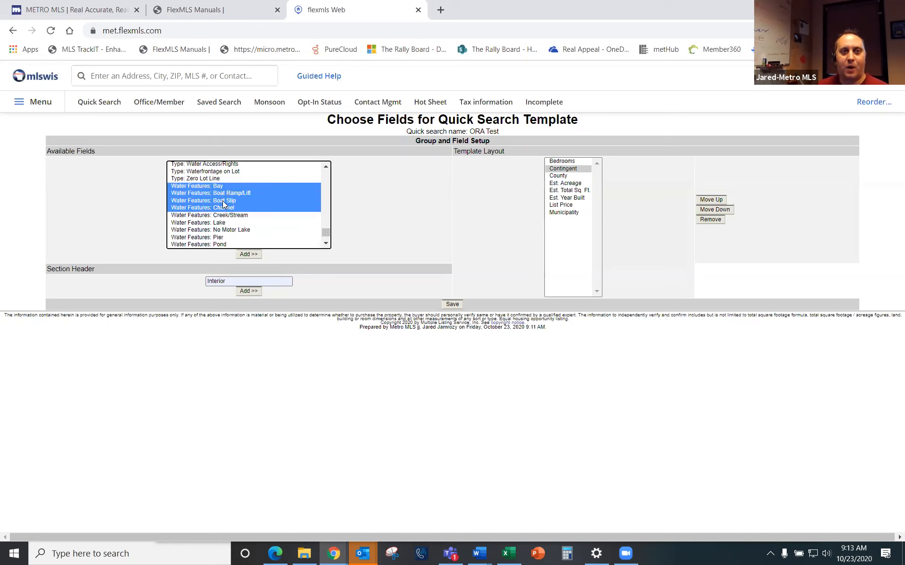
pyautogui.hotkey('shift', 'Down')
pyautogui.hotkey('shift', 'Down')
pyautogui.hotkey('shift', 'Down')
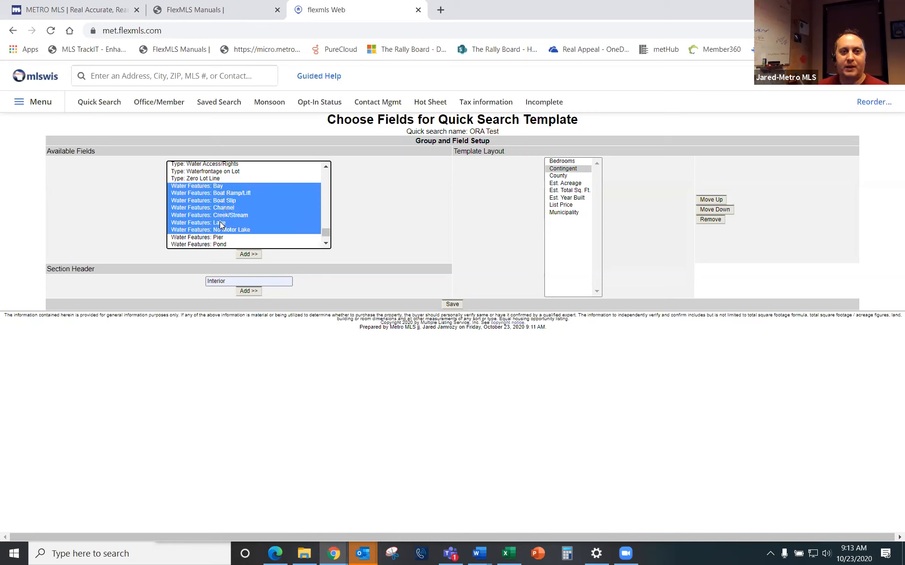
pyautogui.hotkey('shift', 'Down')
pyautogui.hotkey('shift', 'Down')
pyautogui.scroll(-3, 233, 212)
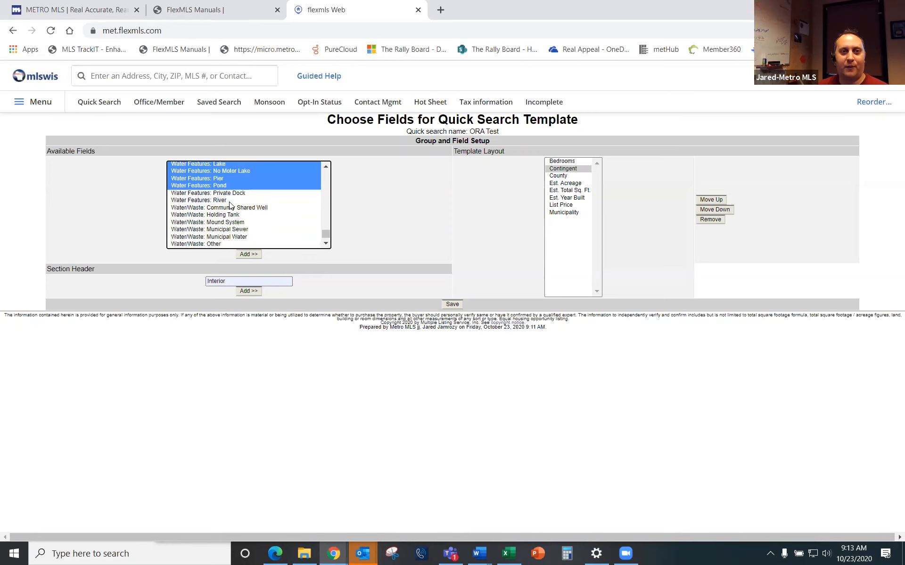
pyautogui.hotkey('shift', 'Down')
pyautogui.hotkey('shift', 'Down')
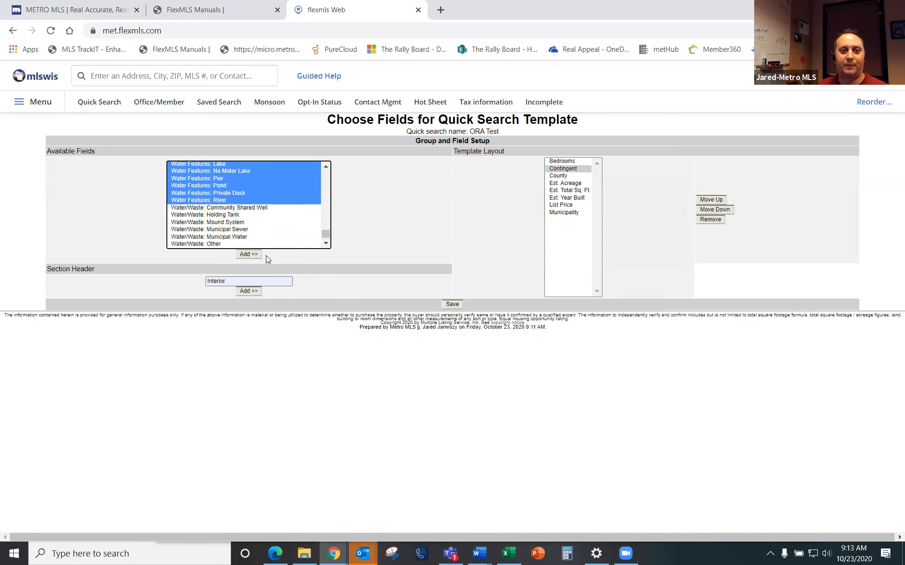
pyautogui.click(249, 255)
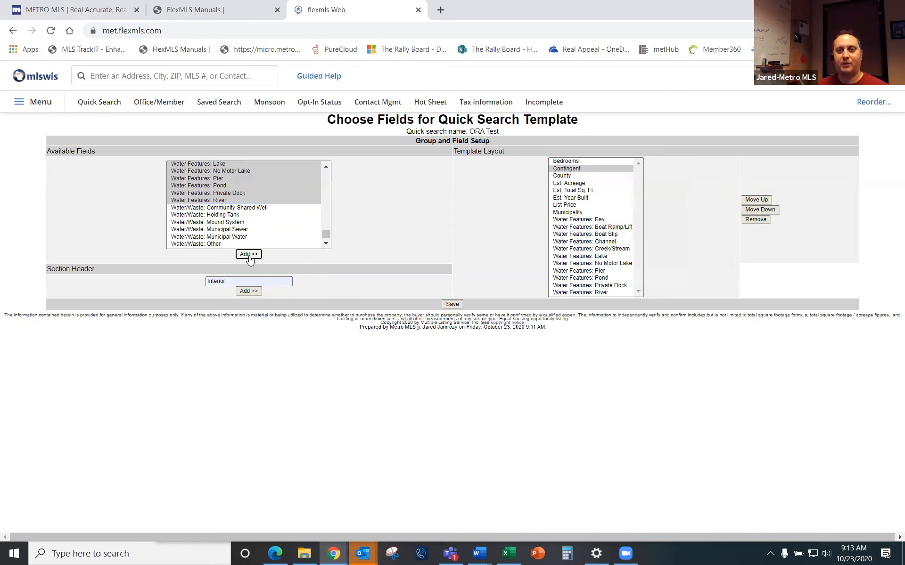
pyautogui.click(453, 304)
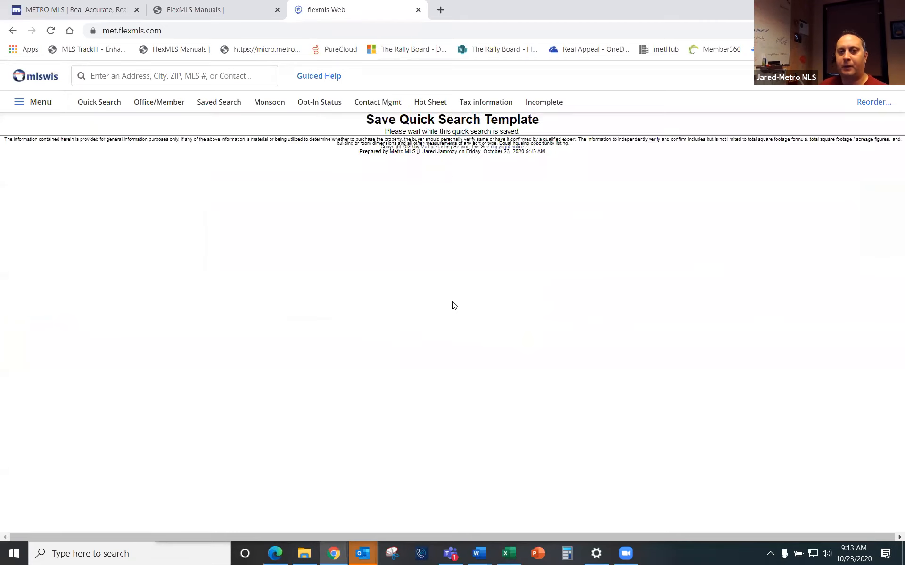
pyautogui.click(99, 106)
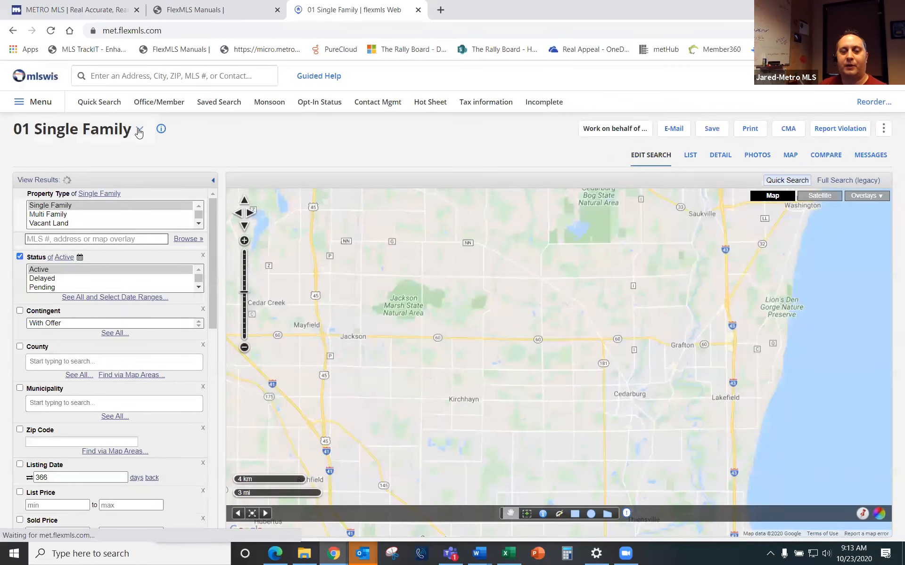
# Step: Load the ORA Test quick search and review its criteria from Bedrooms to Water Features
pyautogui.click(139, 132)
pyautogui.scroll(-5, 102, 194)
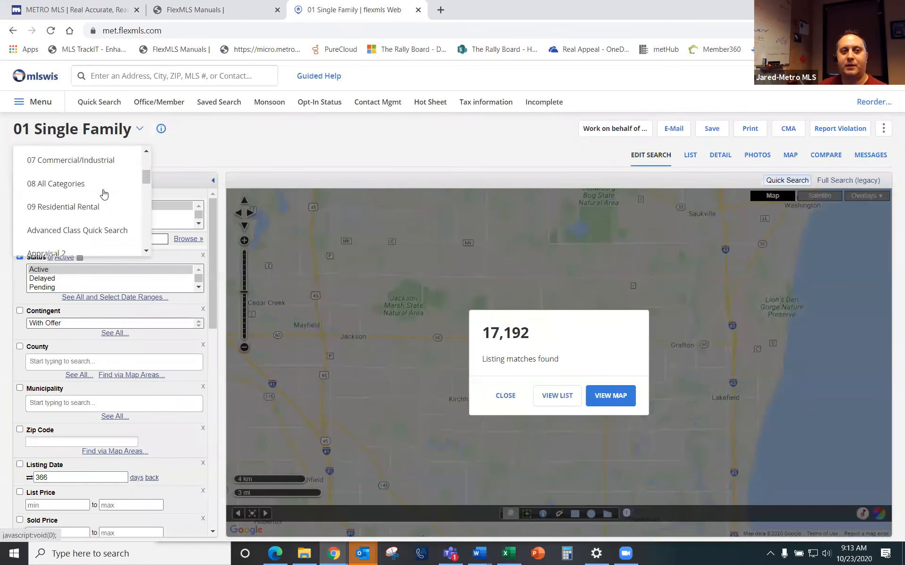
pyautogui.scroll(-5, 106, 200)
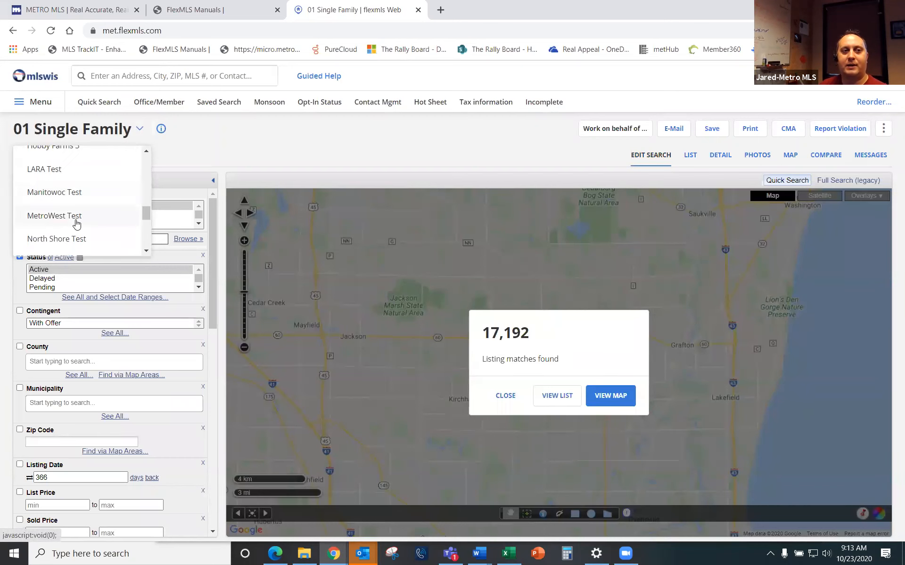
pyautogui.click(59, 208)
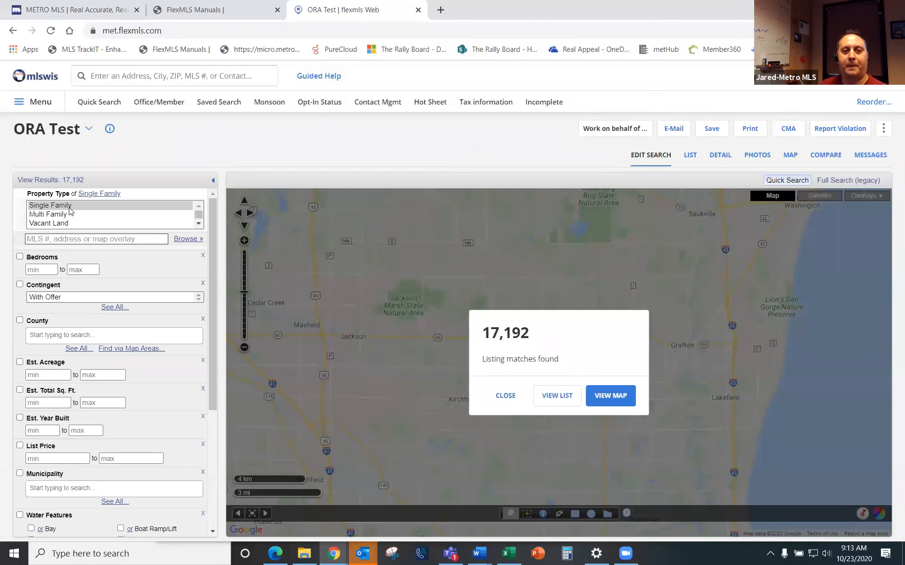
pyautogui.scroll(-4, 102, 288)
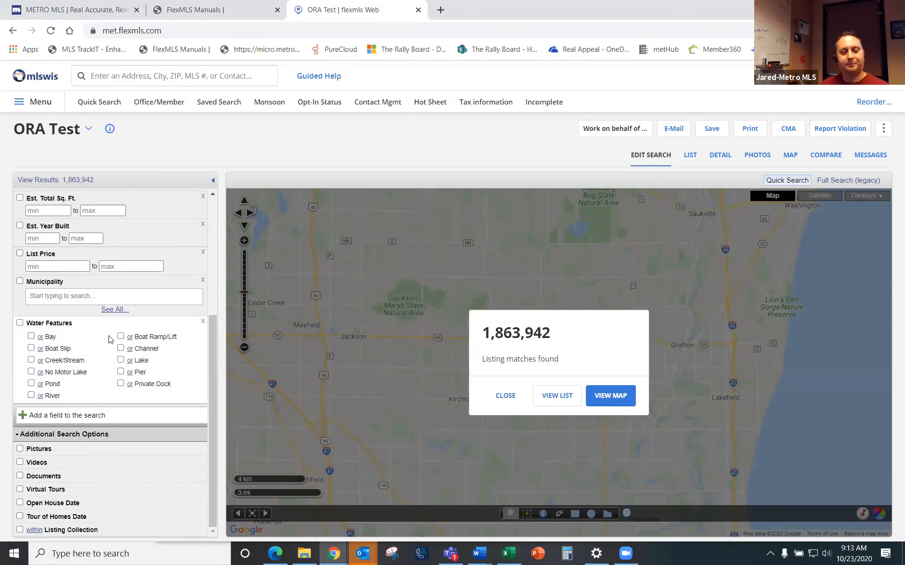
pyautogui.scroll(4, 109, 338)
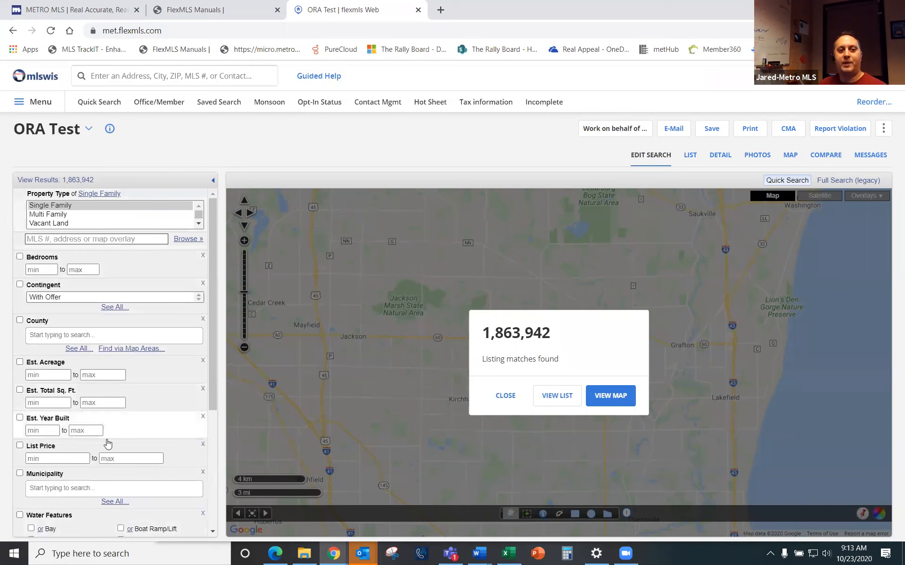
pyautogui.scroll(-3, 94, 401)
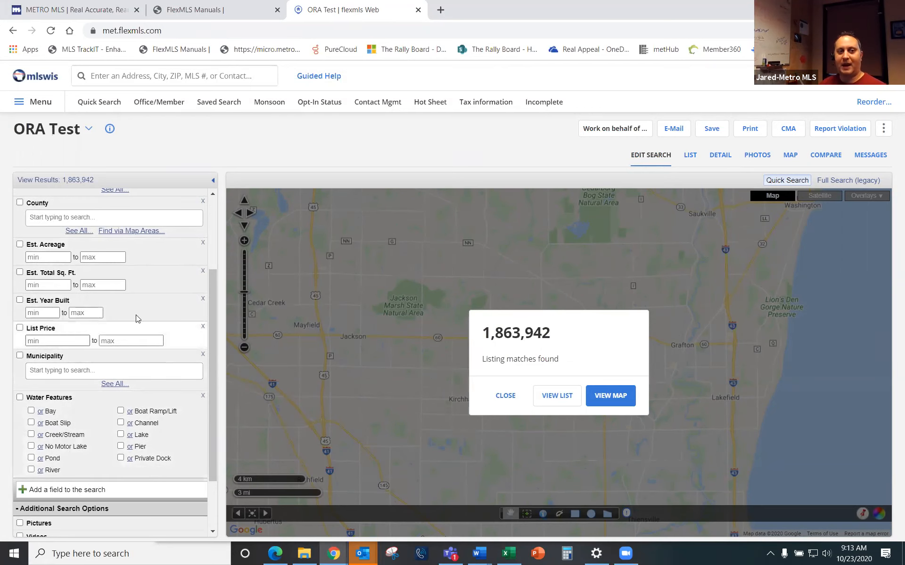
pyautogui.scroll(1, 102, 308)
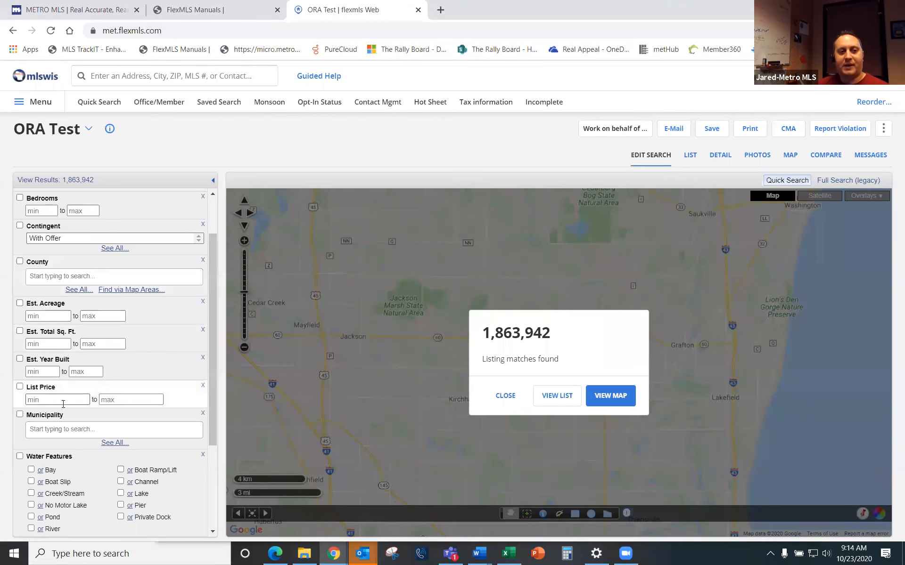
# Step: Set Municipality to Grafton and browse the full municipality list
pyautogui.click(82, 429)
pyautogui.write('graf')
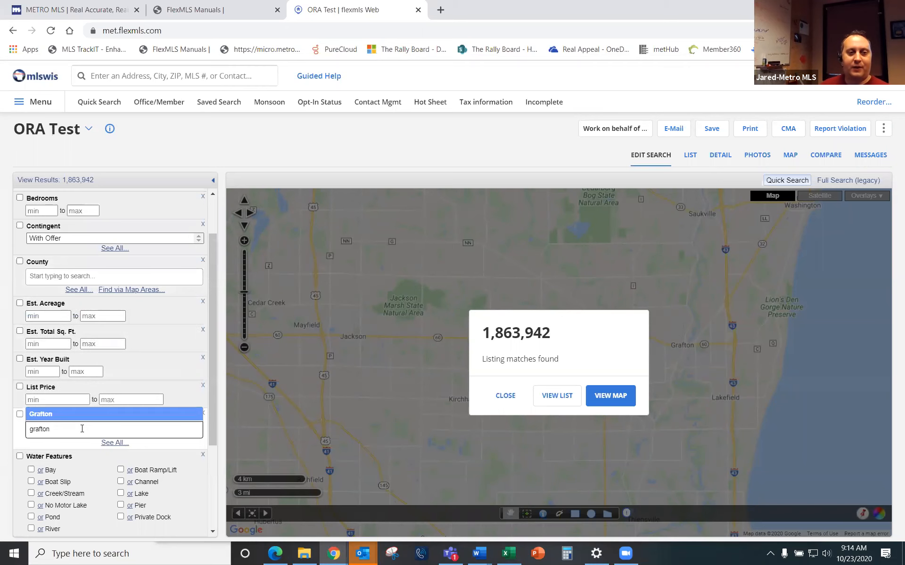
pyautogui.write('ton')
pyautogui.click(80, 414)
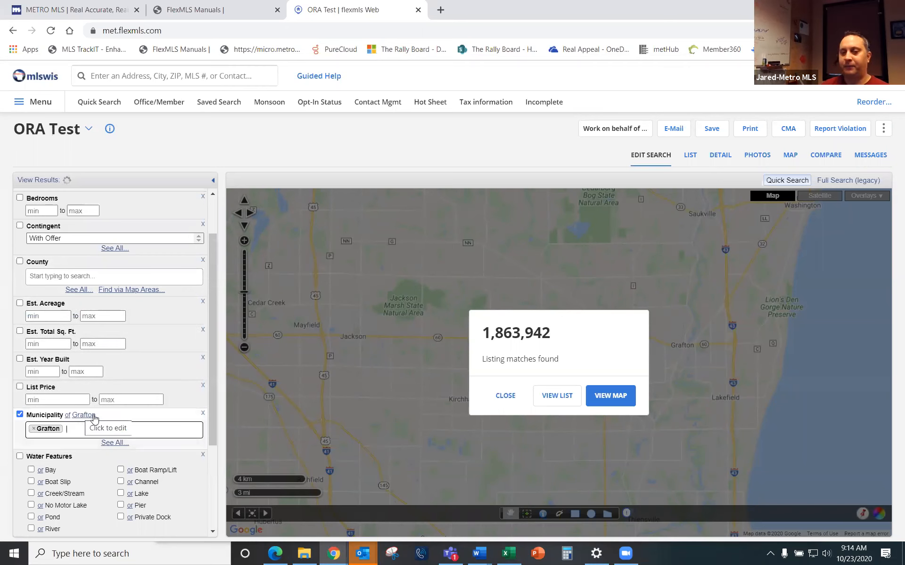
pyautogui.click(116, 443)
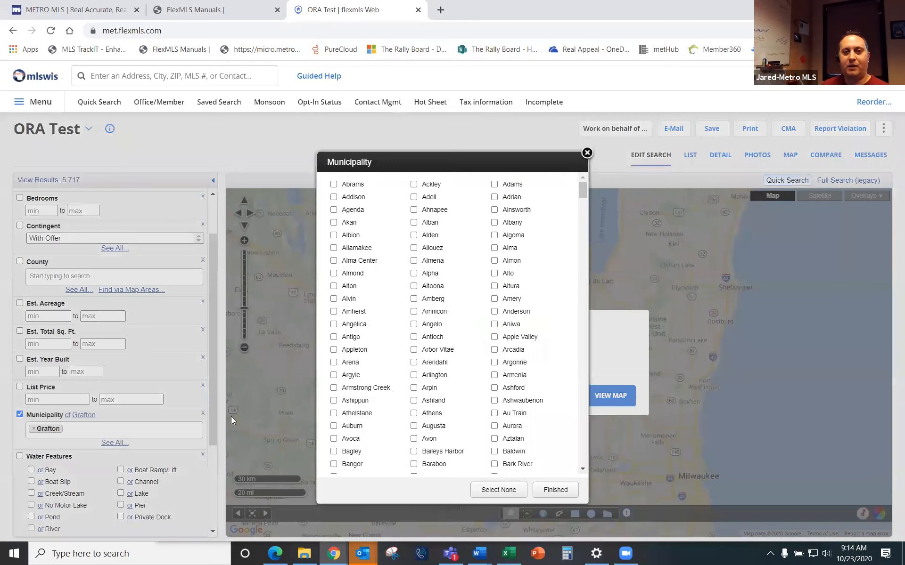
pyautogui.scroll(-10, 432, 351)
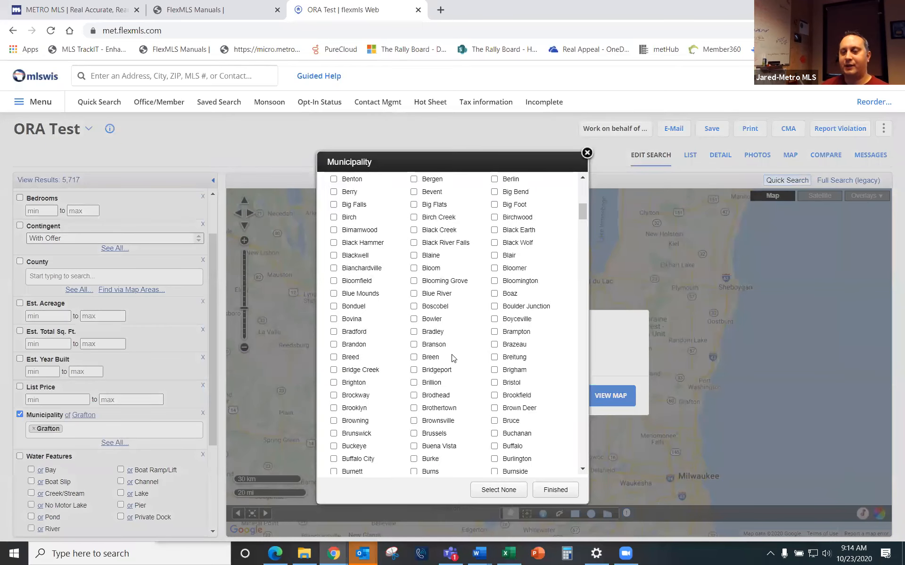
pyautogui.scroll(-10, 453, 356)
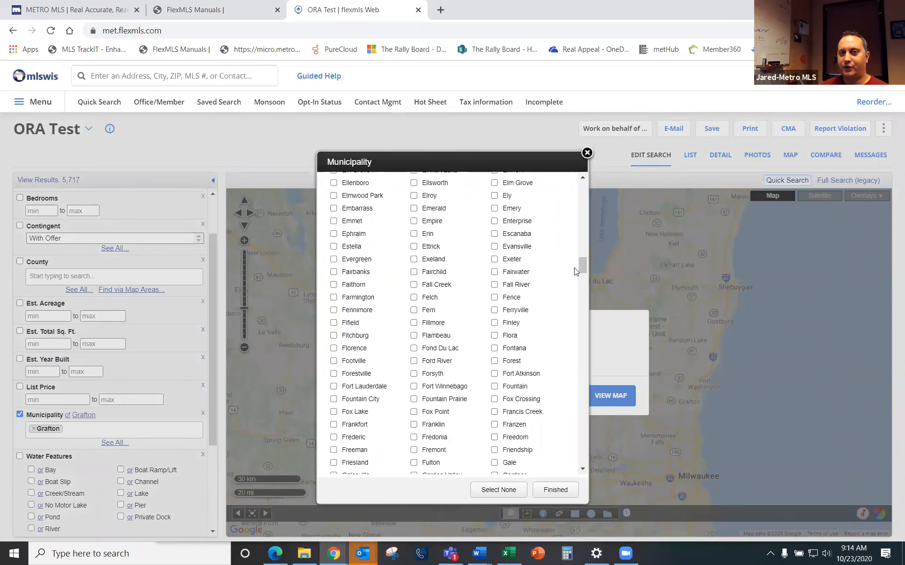
pyautogui.click(587, 153)
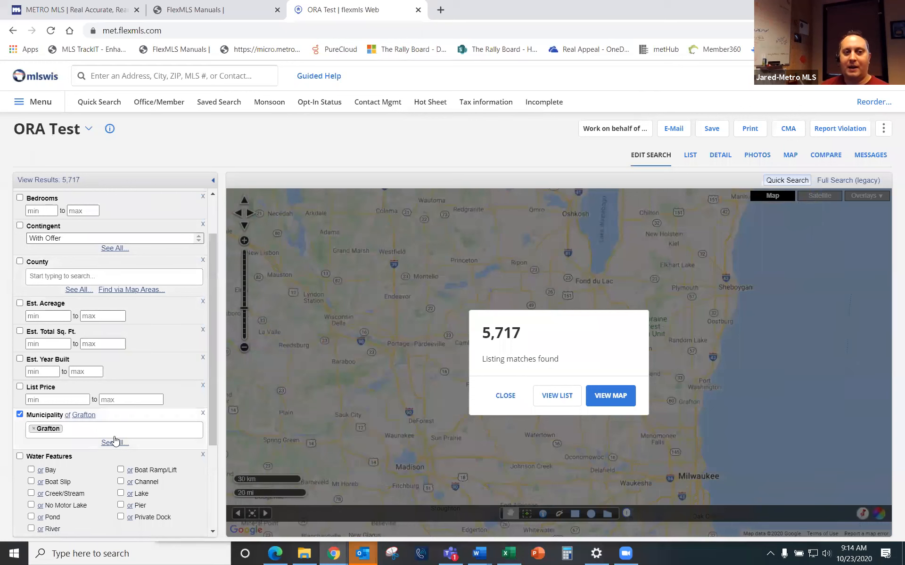
# Step: Add Ozaukee as a County criterion and view its municipalities
pyautogui.click(53, 277)
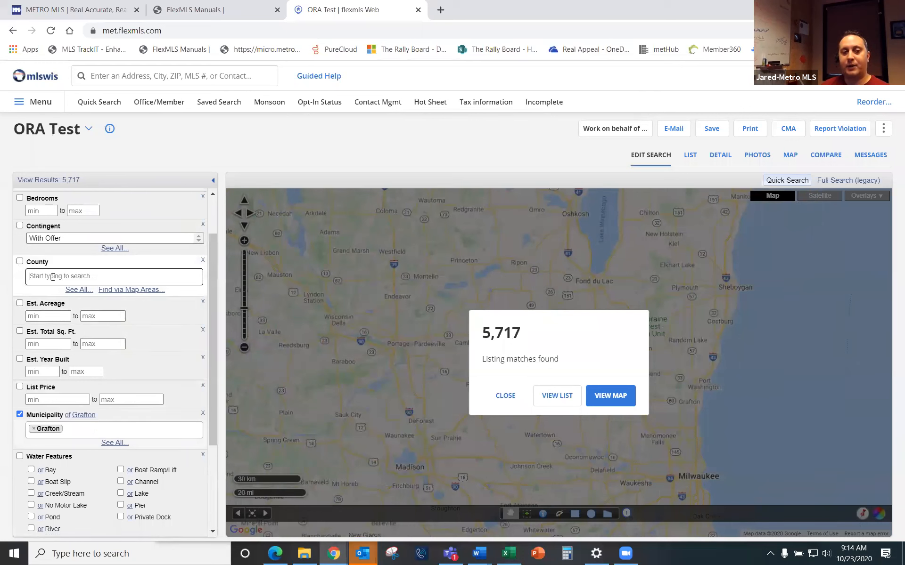
pyautogui.write('ozau')
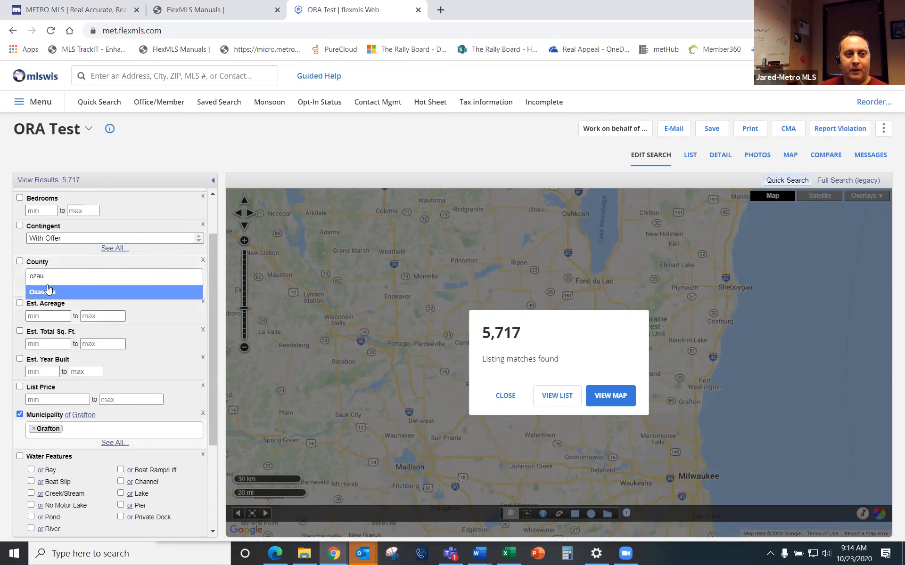
pyautogui.click(50, 292)
pyautogui.click(114, 443)
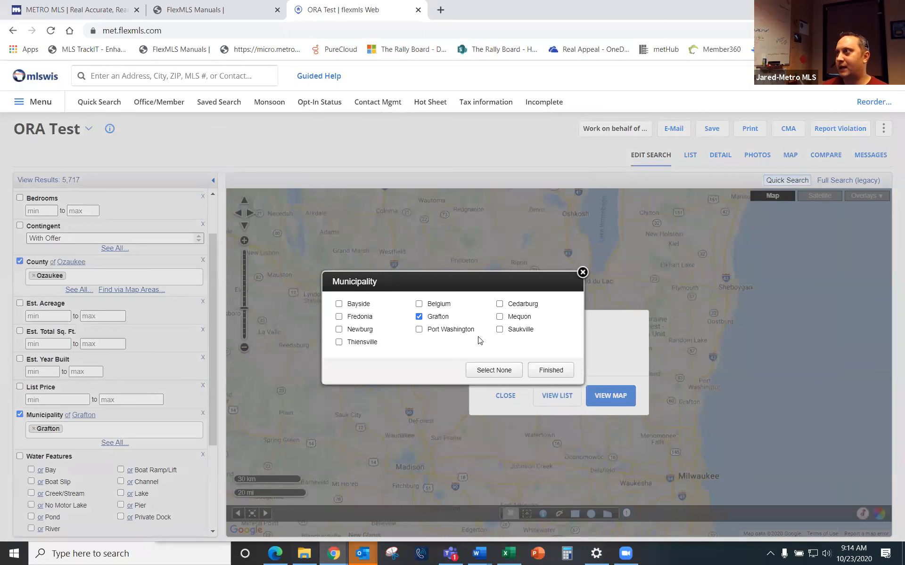
pyautogui.click(551, 371)
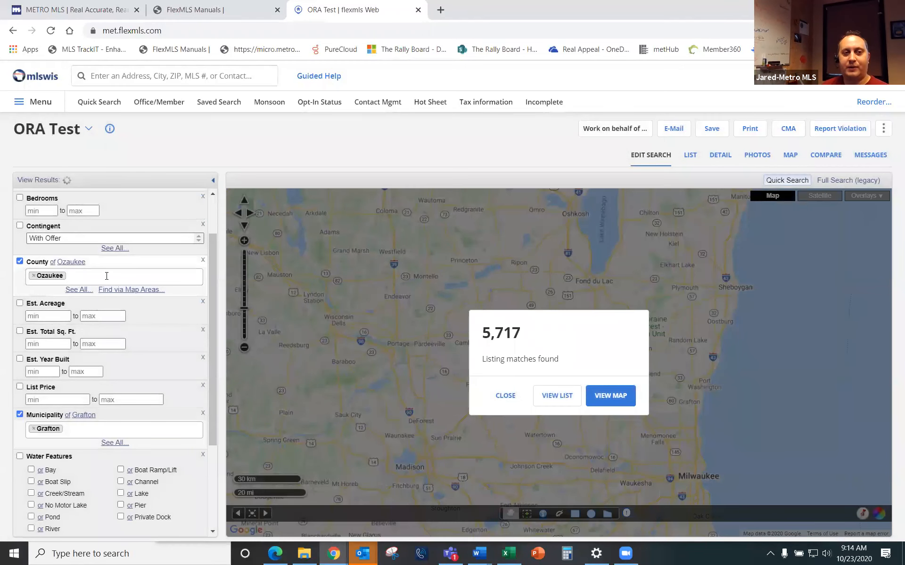
# Step: Add Washington and Sheboygan to the County criterion alongside Ozaukee
pyautogui.click(107, 276)
pyautogui.write('was')
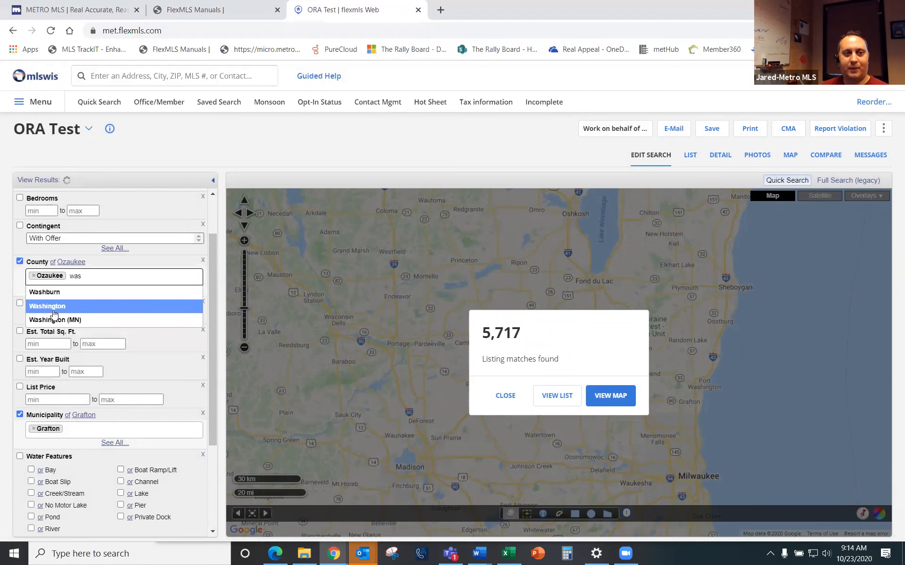
pyautogui.click(61, 307)
pyautogui.click(77, 289)
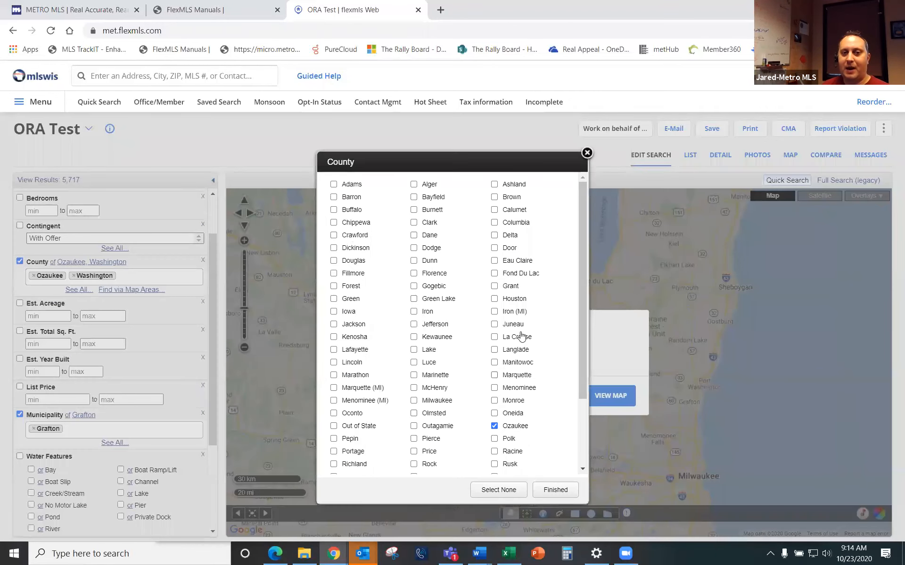
pyautogui.scroll(-3, 501, 311)
pyautogui.click(414, 400)
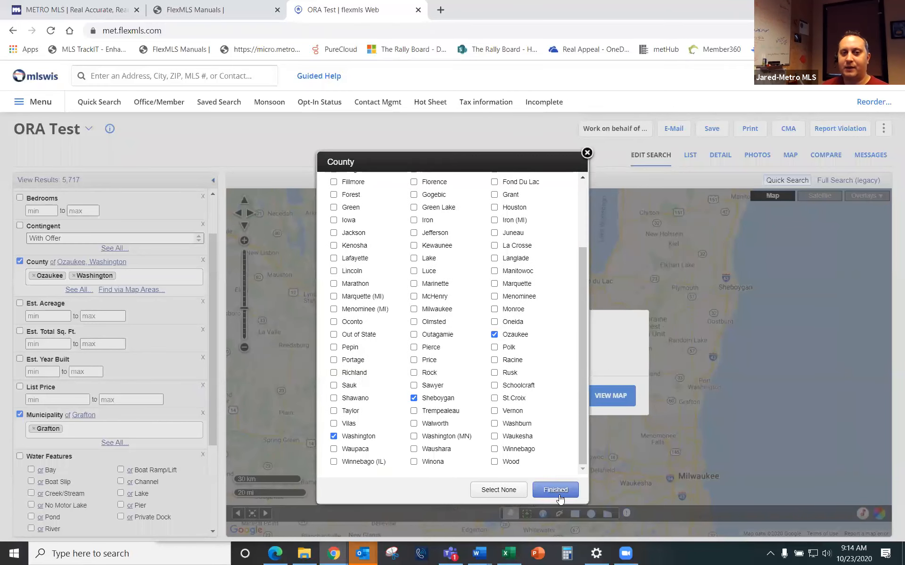
pyautogui.click(557, 489)
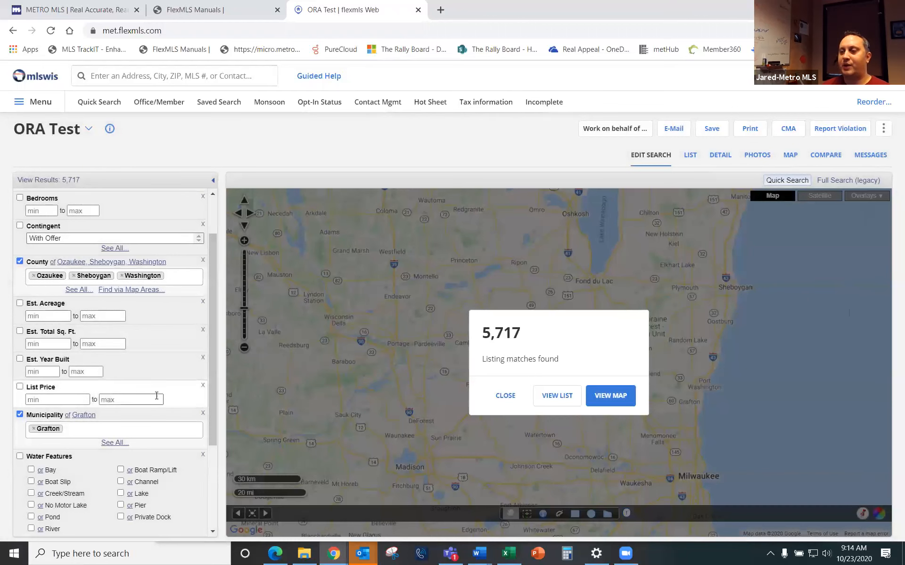
pyautogui.scroll(-3, 152, 401)
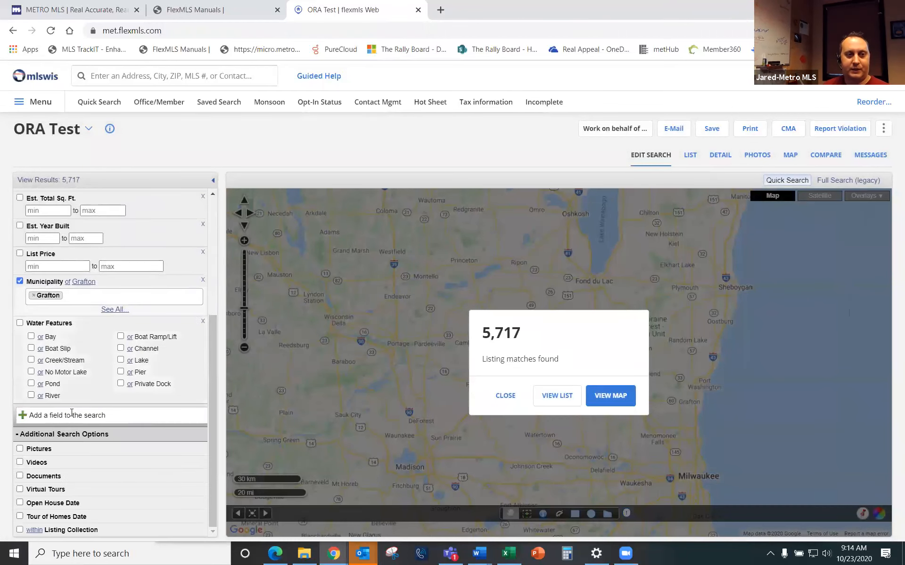
pyautogui.click(72, 413)
# Step: Search the fields for 'sold' and try adding Sold Date as a criterion
pyautogui.write('sold')
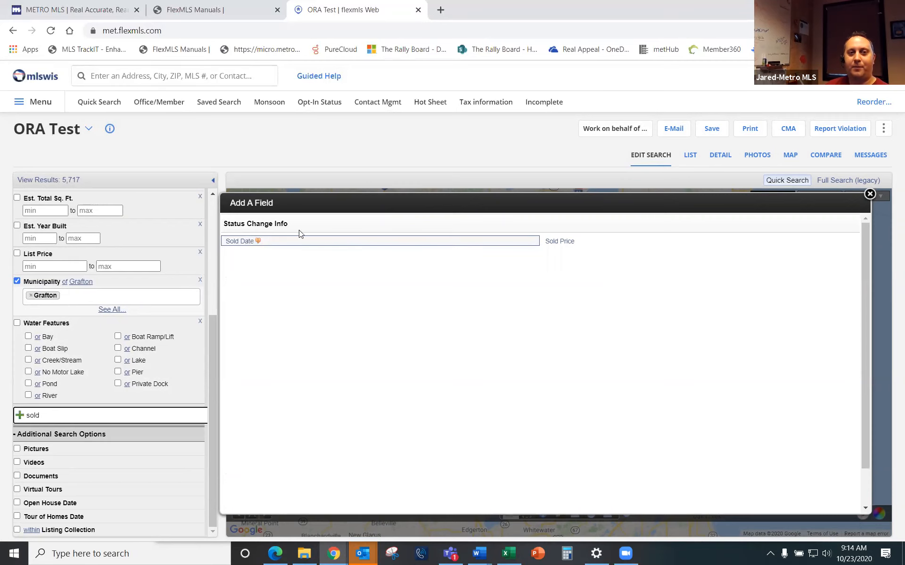
pyautogui.click(241, 247)
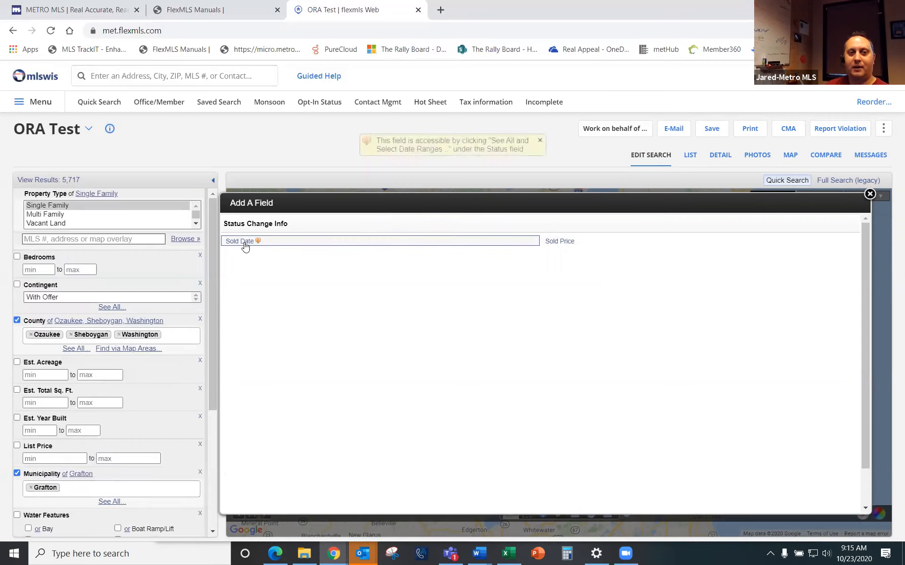
pyautogui.scroll(-4, 75, 388)
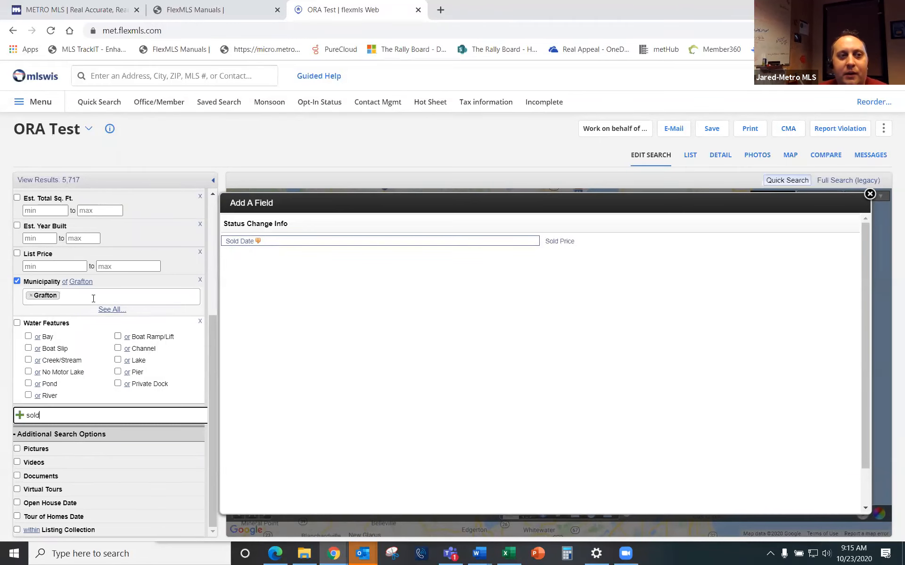
pyautogui.scroll(1, 141, 289)
pyautogui.scroll(3, 140, 290)
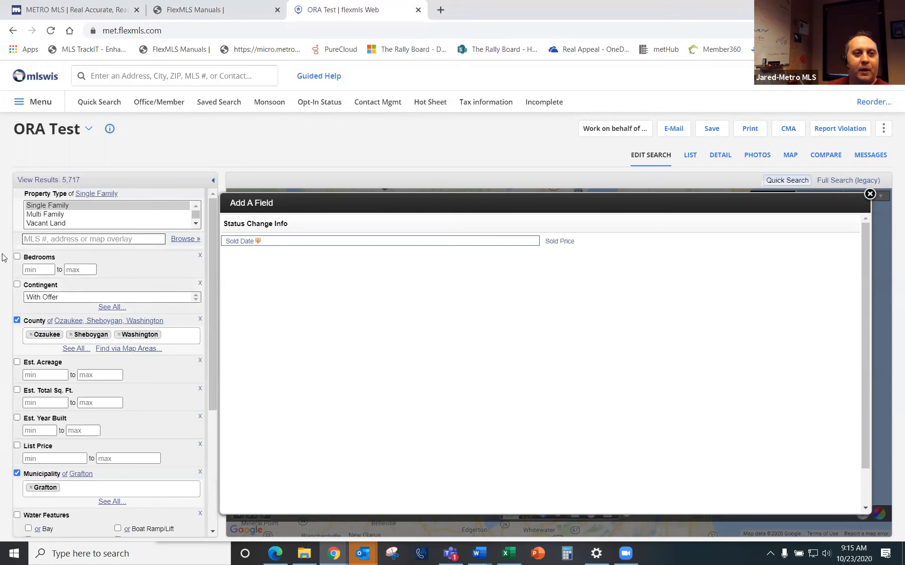
# Step: Load the 01 Single Family search template
pyautogui.click(85, 134)
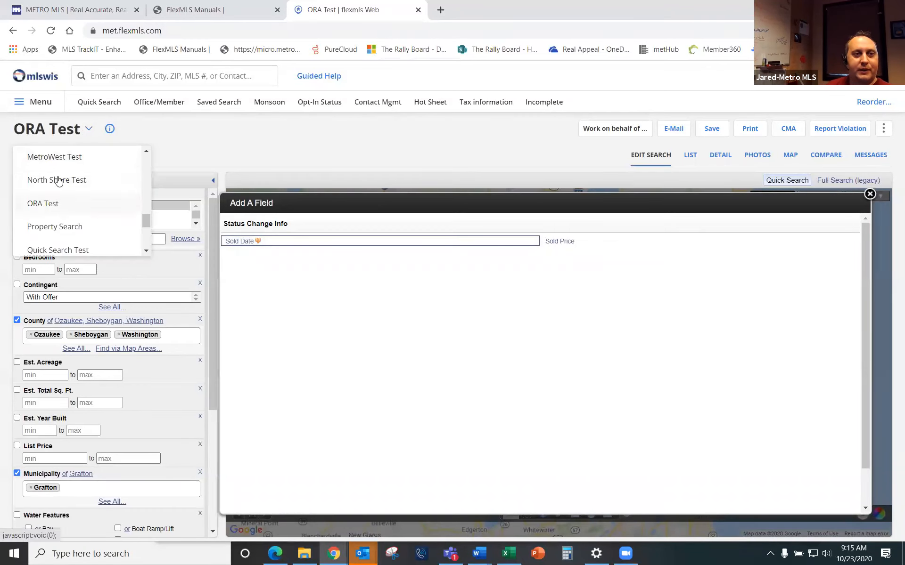
pyautogui.scroll(10, 81, 203)
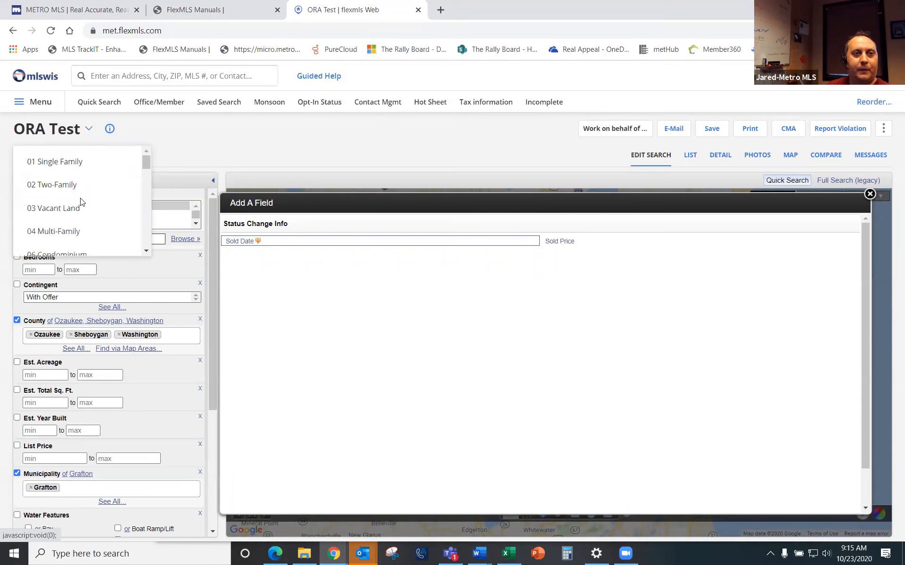
pyautogui.click(60, 163)
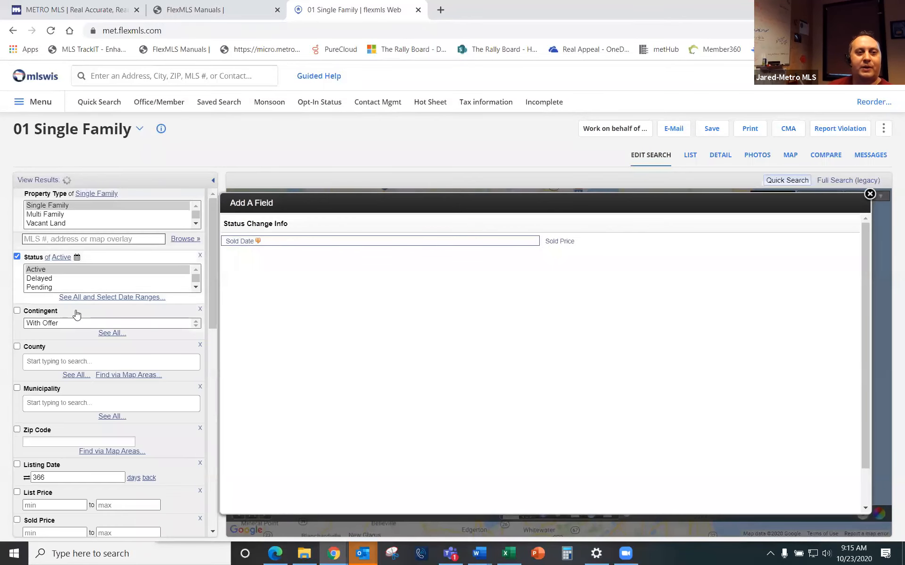
# Step: Limit Status to Sold with a Sold Date of 30 days back
pyautogui.scroll(-1, 43, 283)
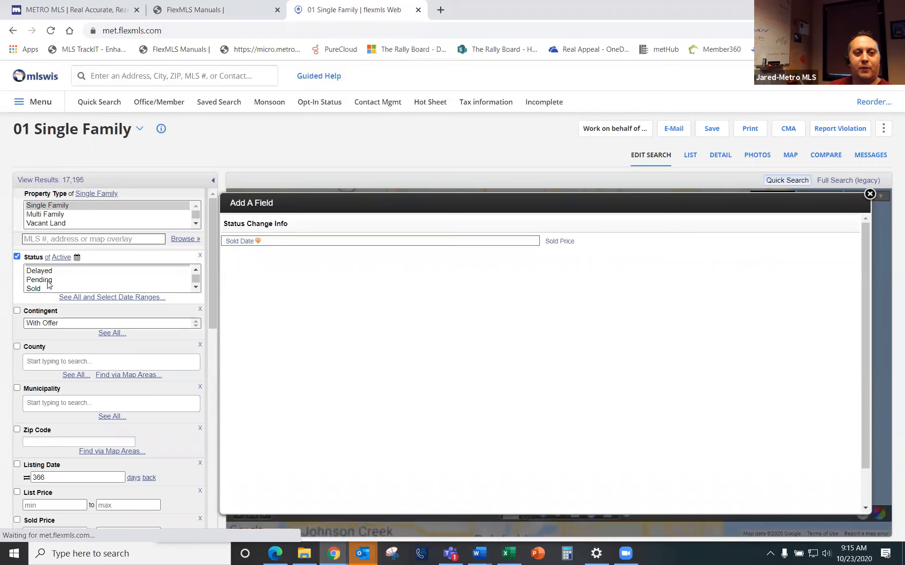
pyautogui.click(37, 272)
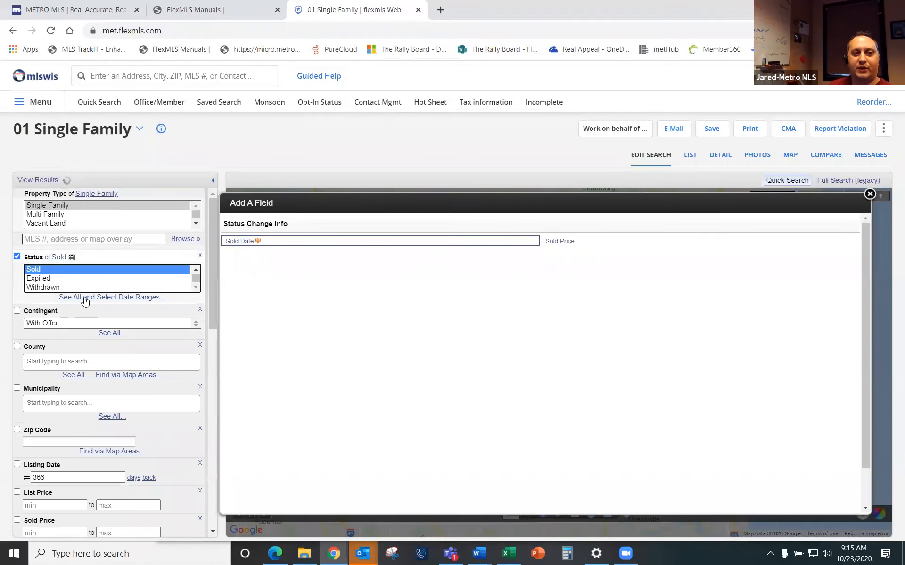
pyautogui.click(117, 298)
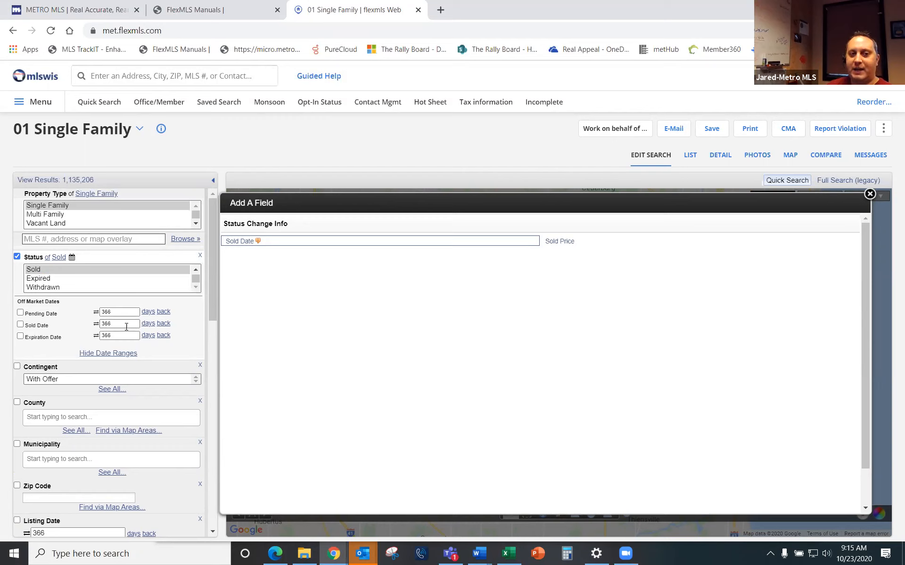
pyautogui.click(95, 323)
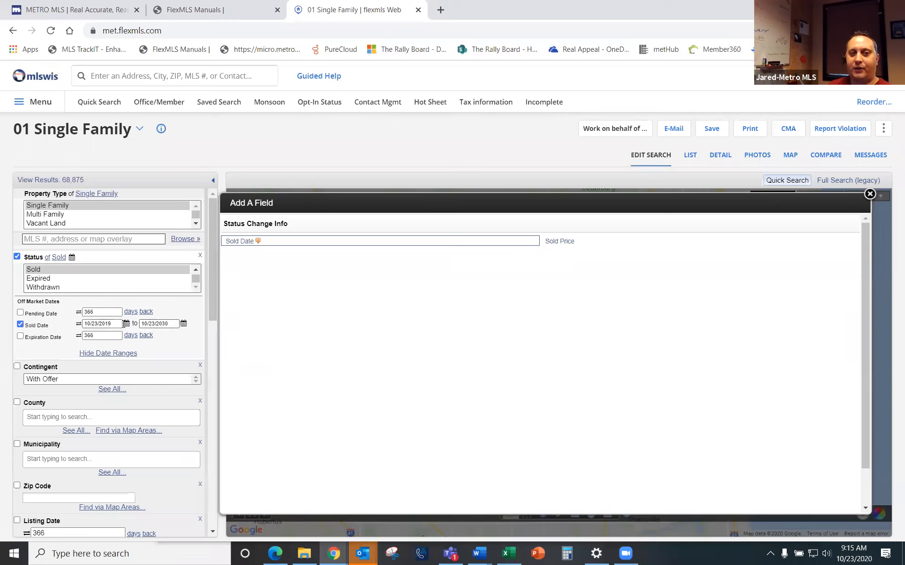
pyautogui.click(79, 323)
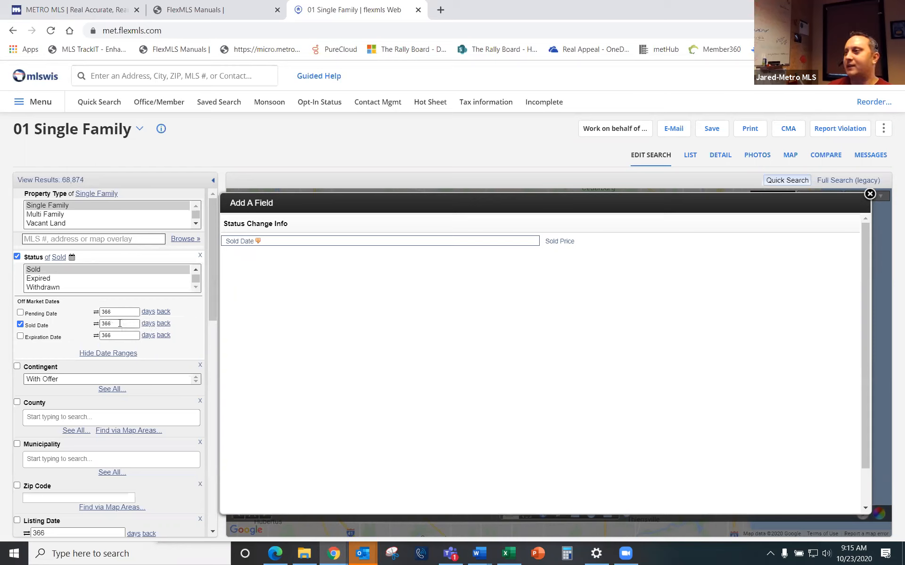
pyautogui.moveTo(120, 323); pyautogui.dragTo(74, 334)
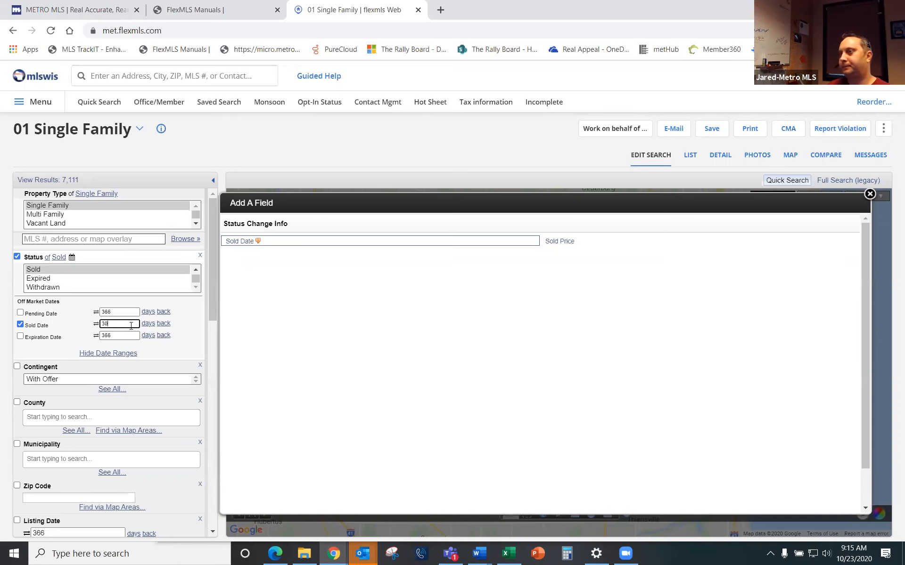
# Step: Add Condominium to the Single Family property type, giving 8,035 sold matches
pyautogui.click(870, 195)
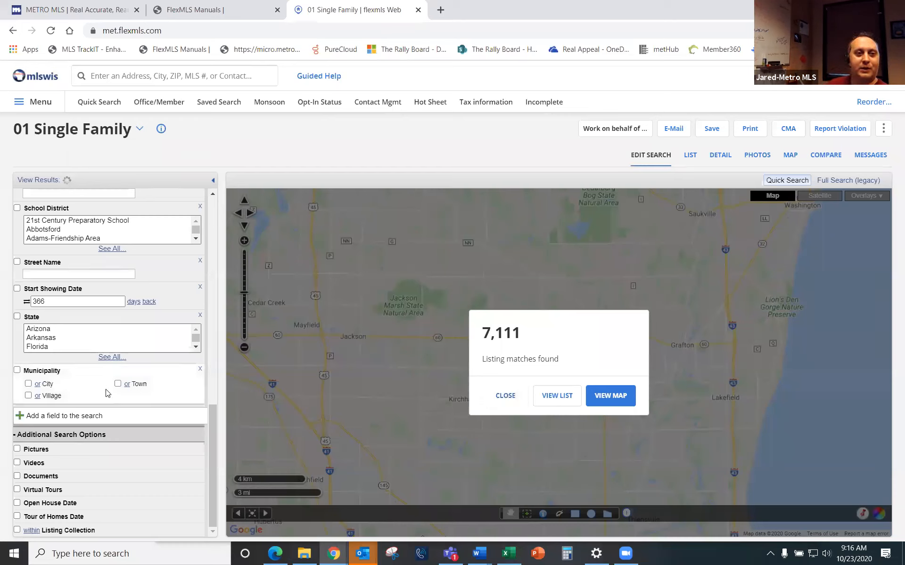
pyautogui.scroll(10, 120, 406)
pyautogui.scroll(3, 120, 406)
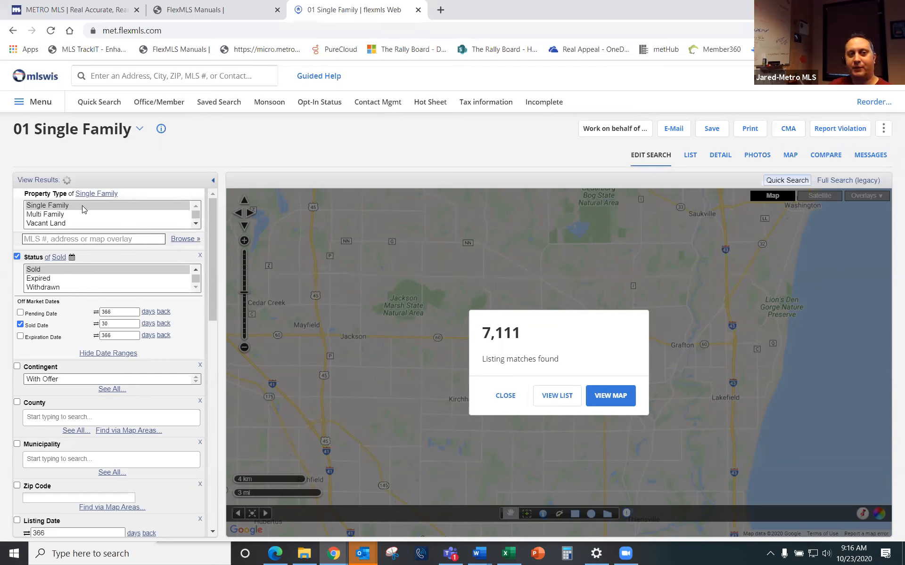
pyautogui.click(196, 225)
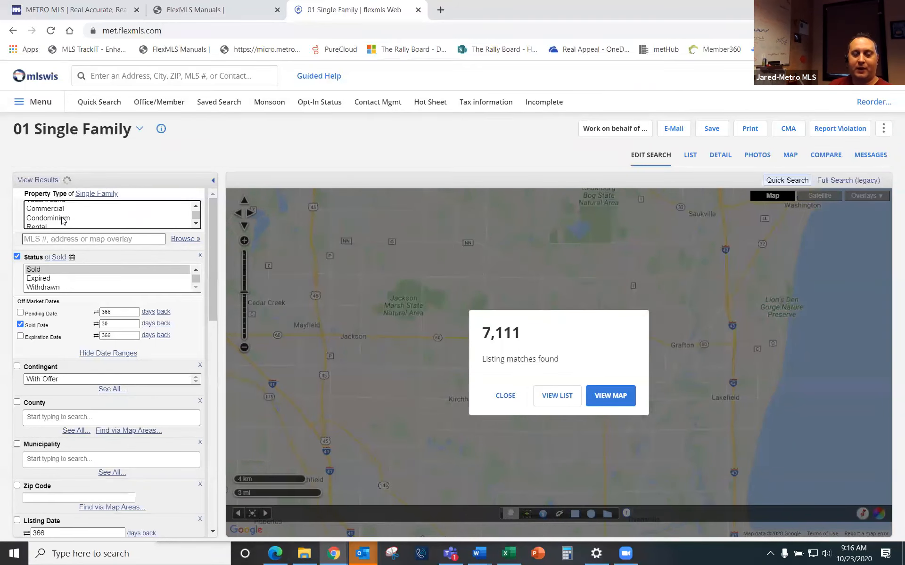
pyautogui.keyDown('ctrl'); pyautogui.click(64, 218); pyautogui.keyUp('ctrl')
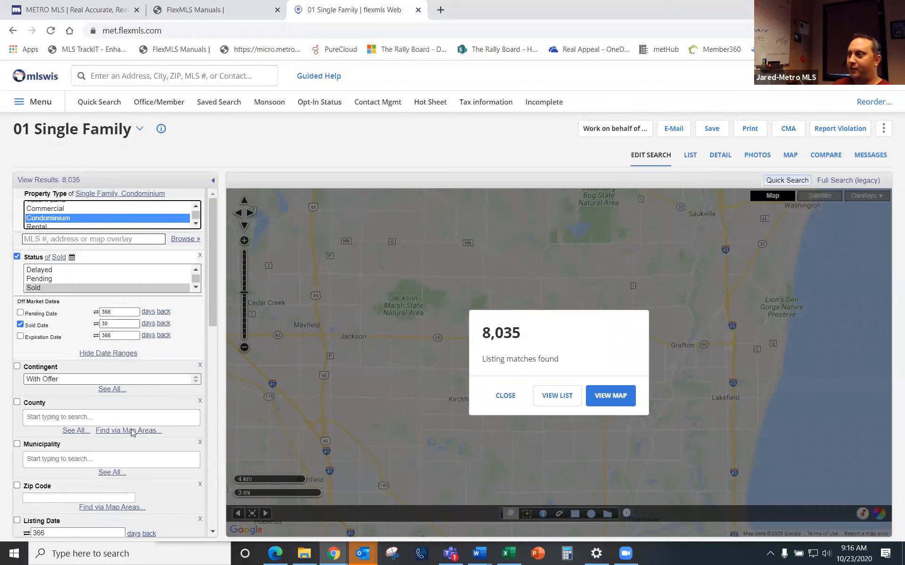
# Step: Try the 08 All Categories template with Single Family and Condominium property types
pyautogui.click(140, 130)
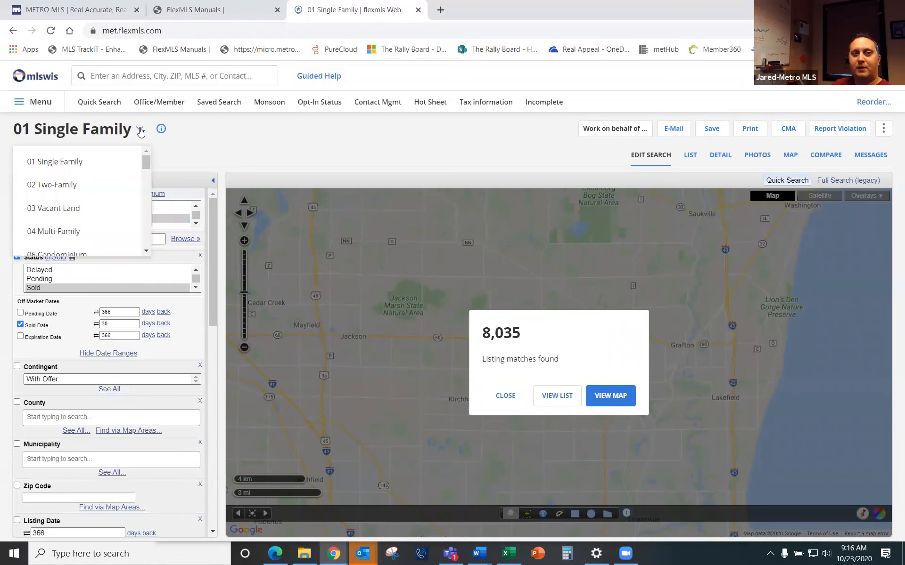
pyautogui.scroll(-3, 70, 189)
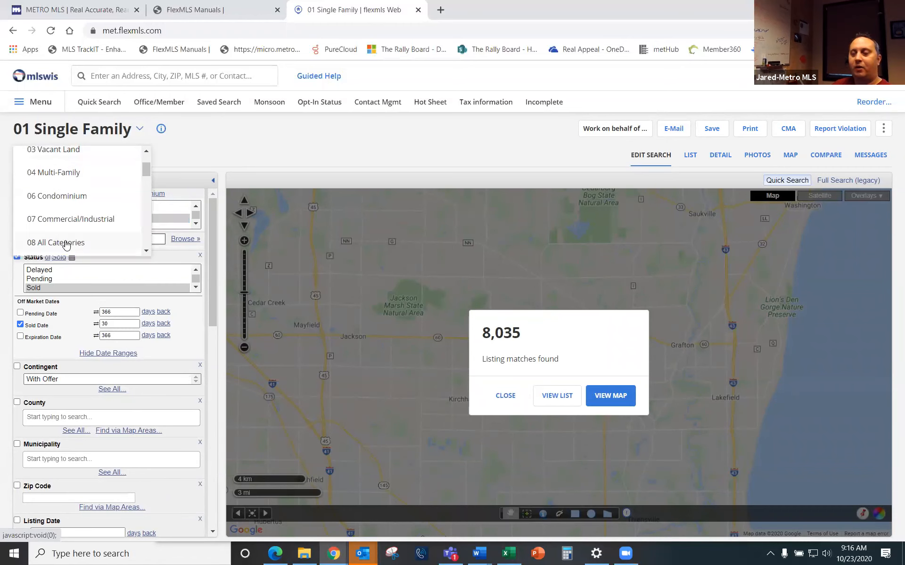
pyautogui.click(65, 243)
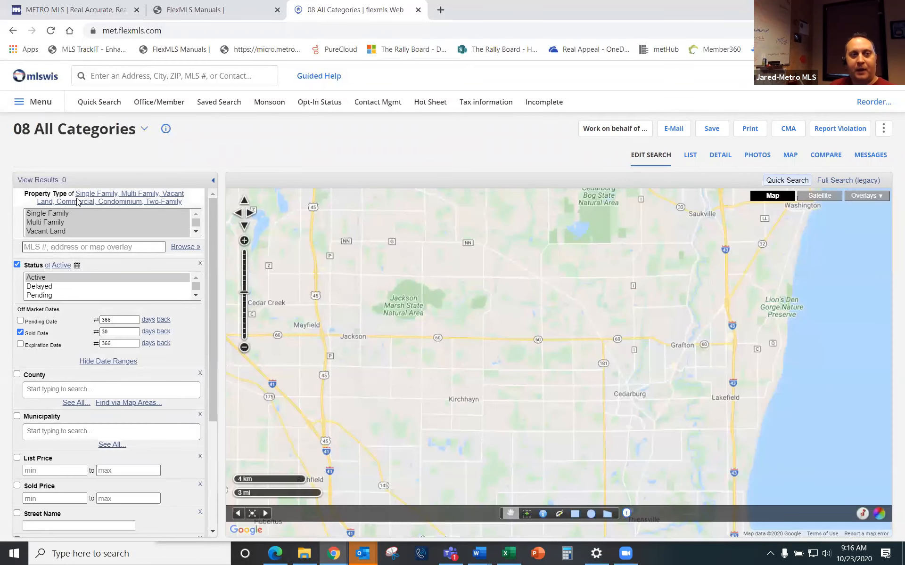
pyautogui.click(56, 216)
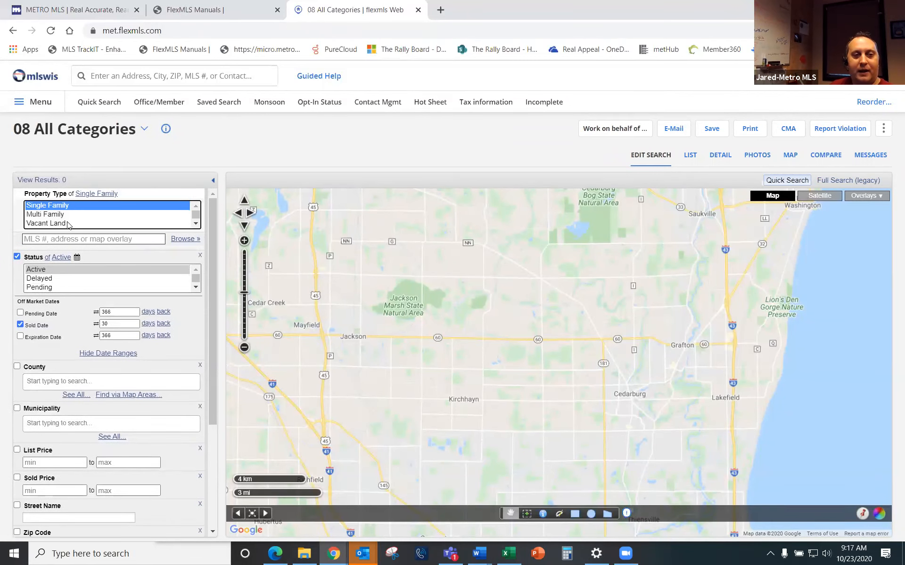
pyautogui.scroll(-2, 51, 213)
pyautogui.keyDown('ctrl'); pyautogui.click(49, 207); pyautogui.keyUp('ctrl')
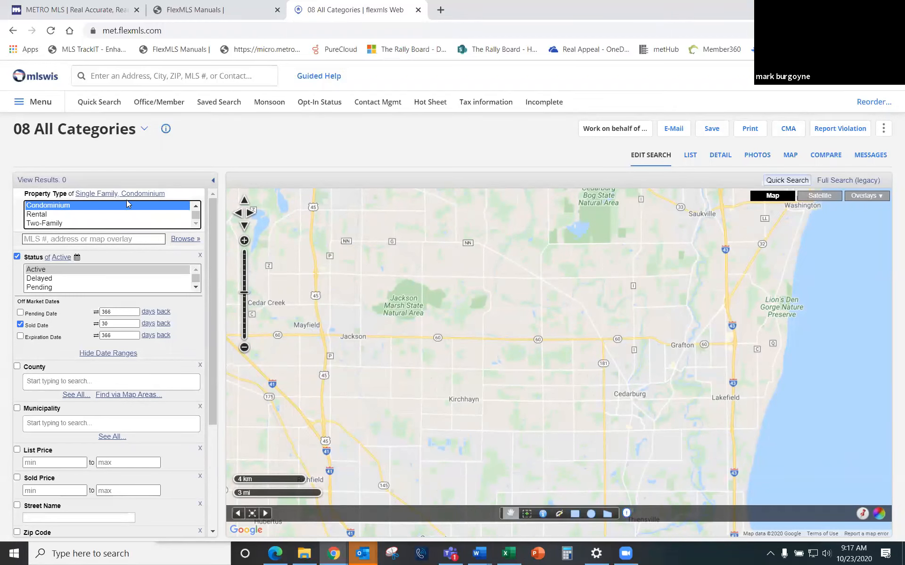
pyautogui.scroll(-3, 146, 198)
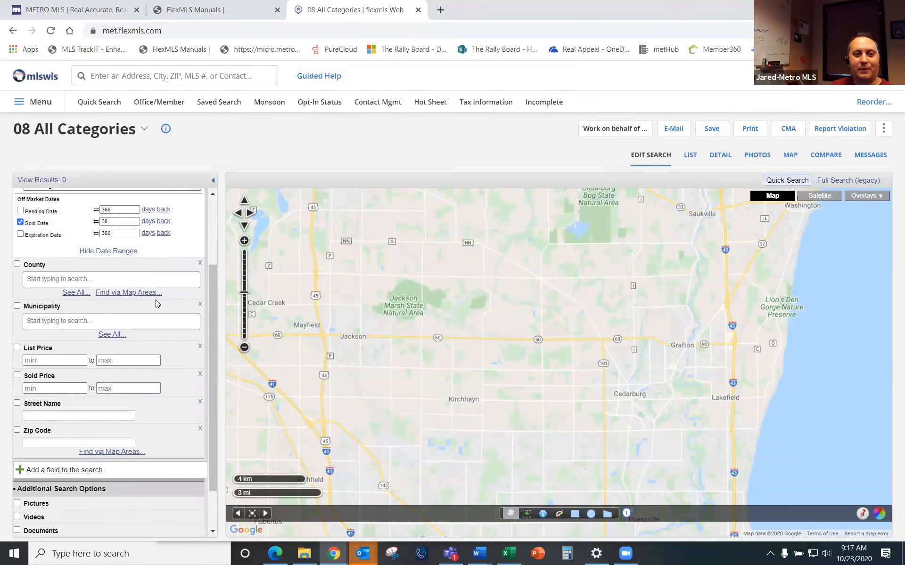
pyautogui.scroll(2, 125, 343)
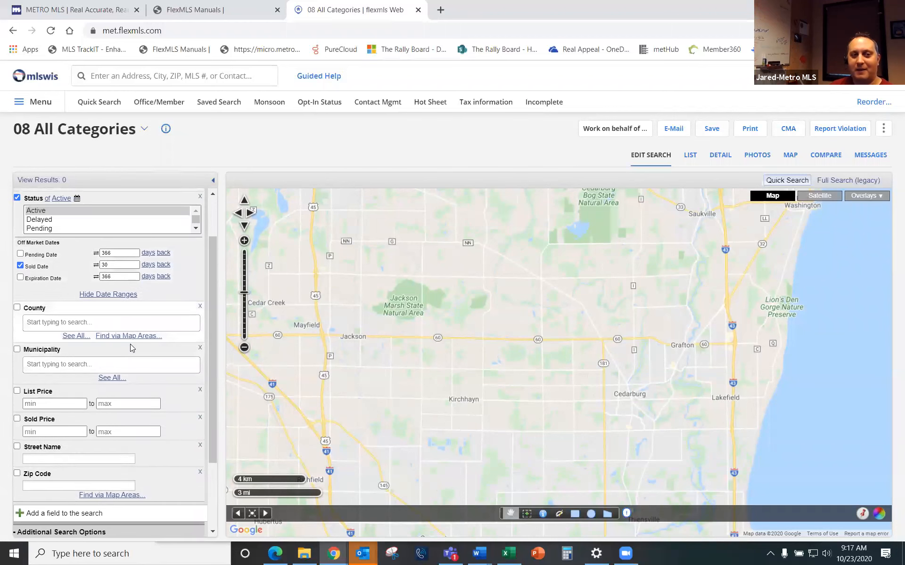
pyautogui.scroll(1, 138, 393)
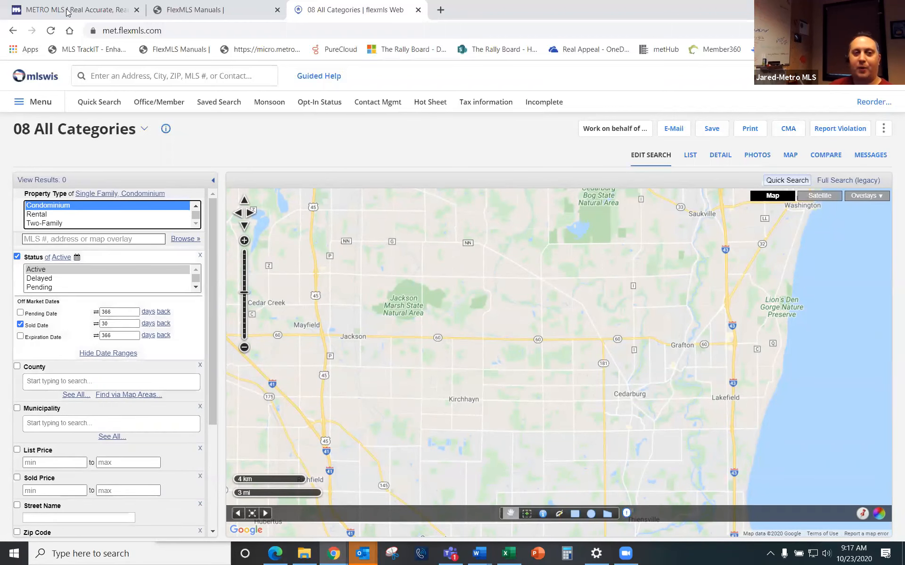
# Step: Switch the search back to the 01 Single Family template
pyautogui.click(144, 128)
pyautogui.scroll(1, 98, 177)
pyautogui.scroll(1, 97, 177)
pyautogui.click(67, 161)
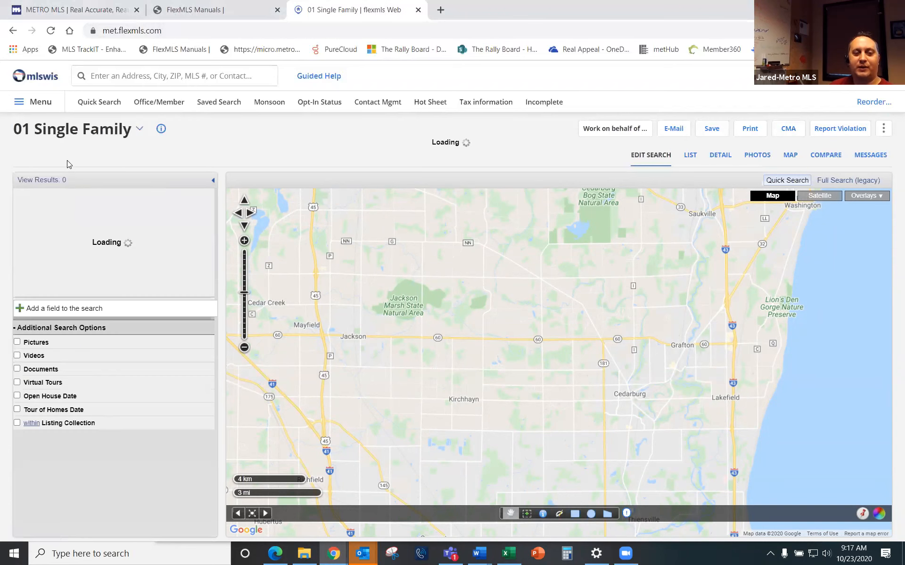
# Step: Add Condominium to the property types and review the criteria panel
pyautogui.scroll(-2, 63, 217)
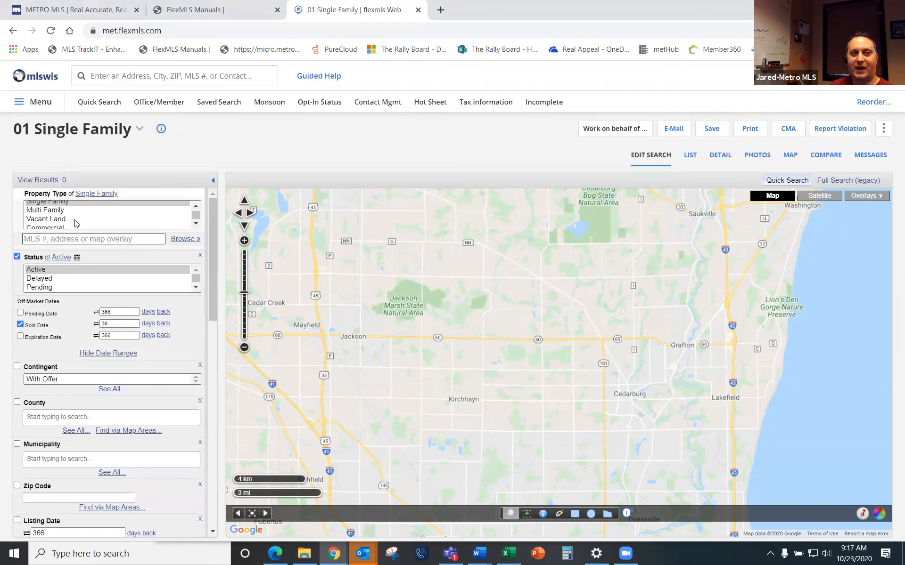
pyautogui.click(65, 208)
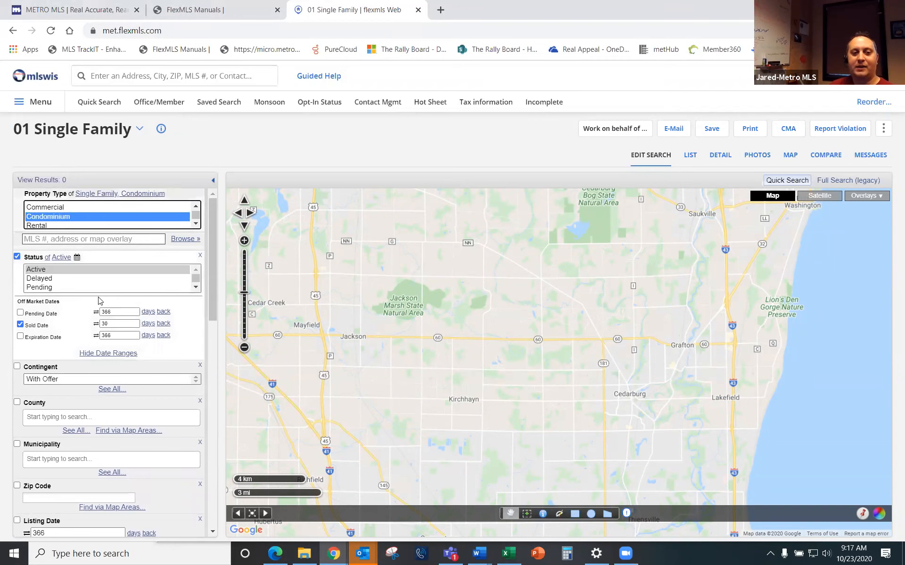
pyautogui.scroll(-1, 100, 309)
pyautogui.scroll(-2, 100, 310)
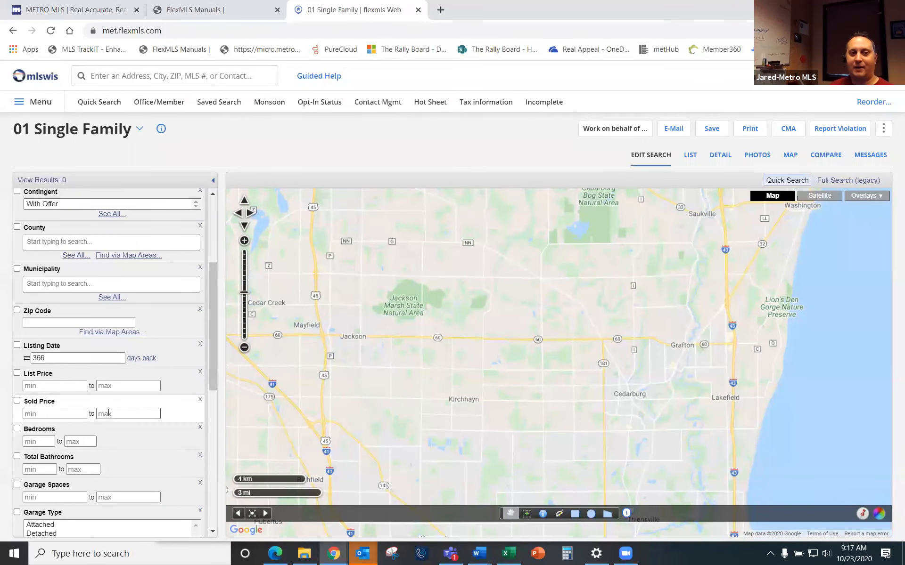
pyautogui.scroll(-1, 149, 448)
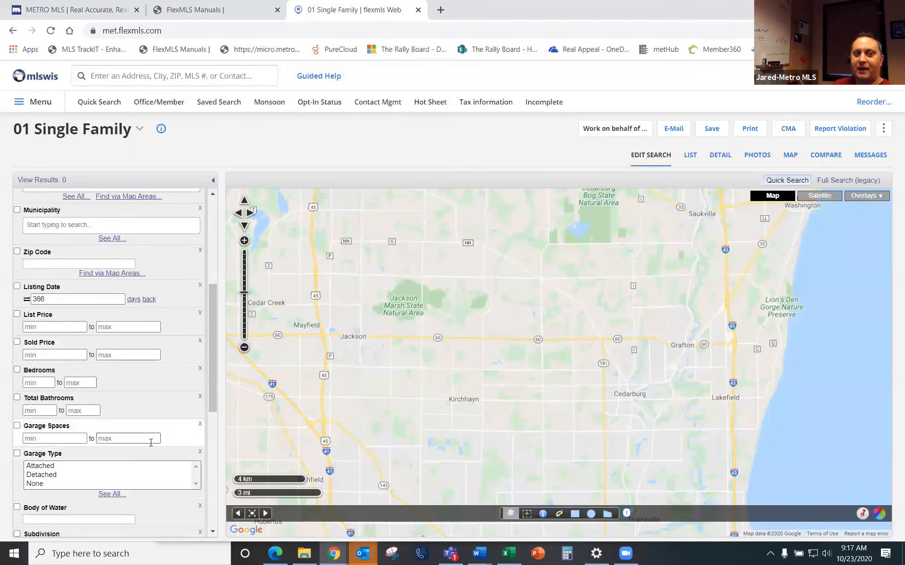
pyautogui.scroll(1, 149, 447)
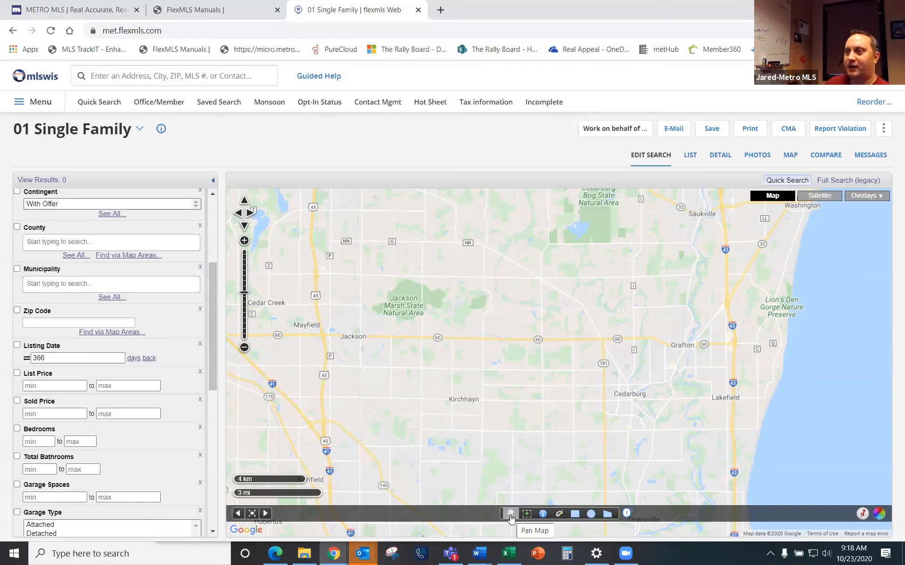
# Step: Zoom the map into Grafton's streets around Elm St and Third Avenue Park
pyautogui.moveTo(562, 339)
pyautogui.mouseDown()
pyautogui.moveTo(476, 347)
pyautogui.moveTo(558, 341)
pyautogui.moveTo(547, 341)
pyautogui.mouseUp()
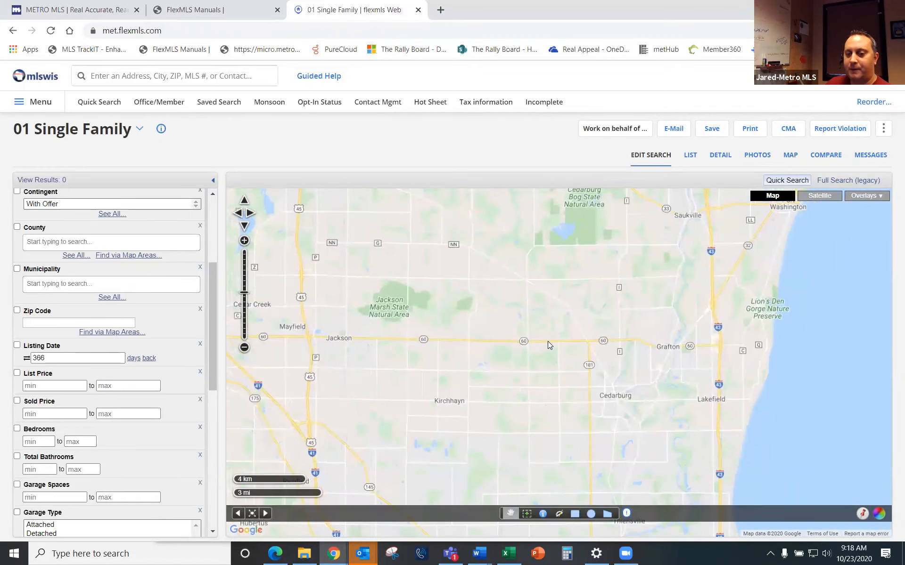
pyautogui.click(526, 516)
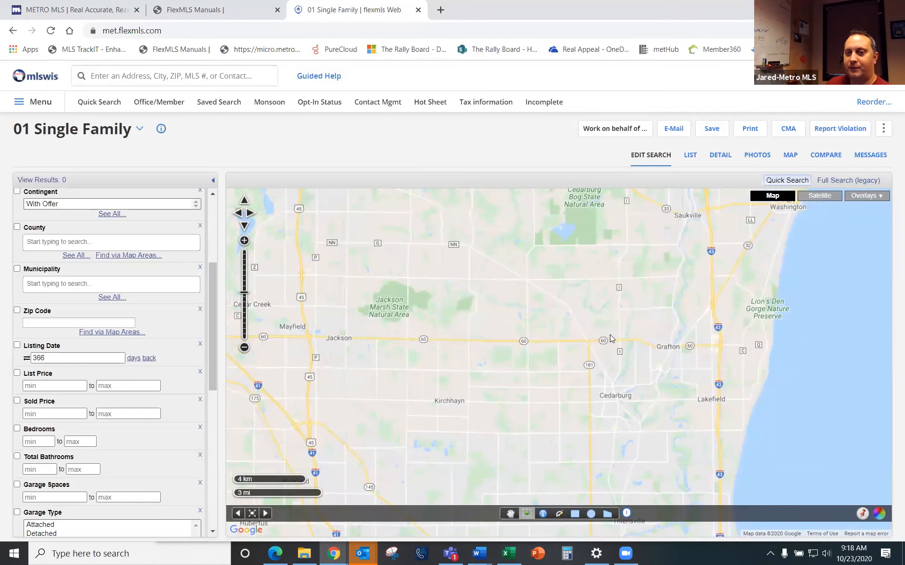
pyautogui.scroll(3, 659, 334)
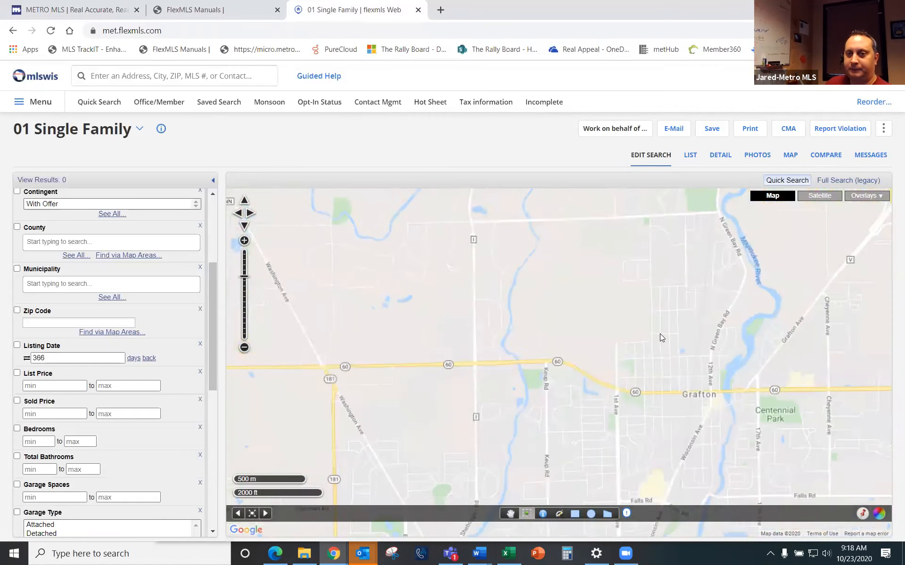
pyautogui.scroll(1, 660, 334)
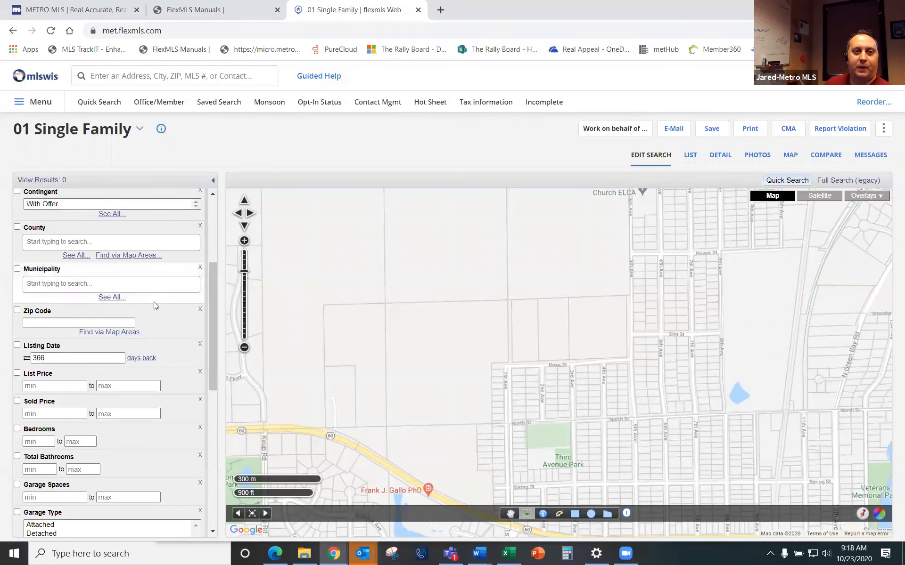
pyautogui.scroll(-8, 154, 307)
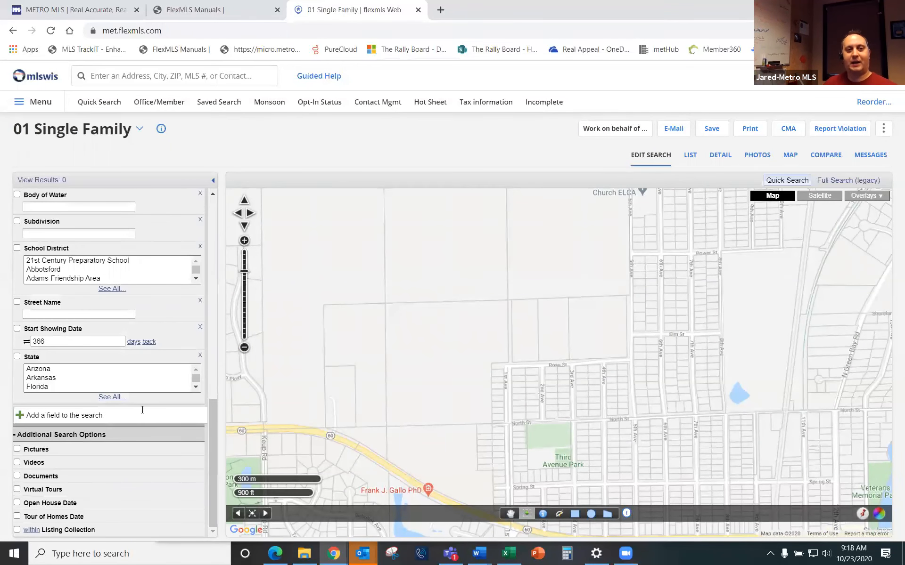
# Step: Deselect Condominium so Property Type covers only Single Family
pyautogui.click(132, 410)
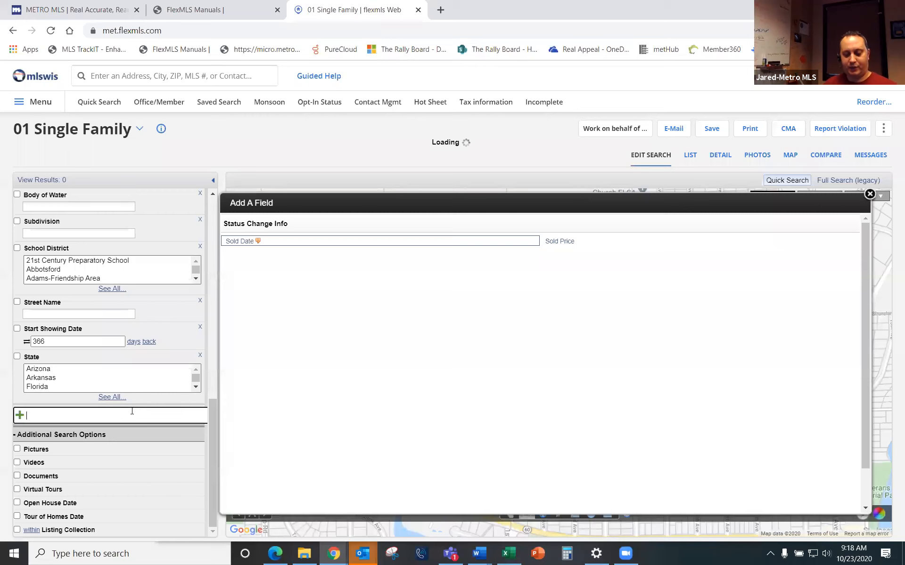
pyautogui.write('sty')
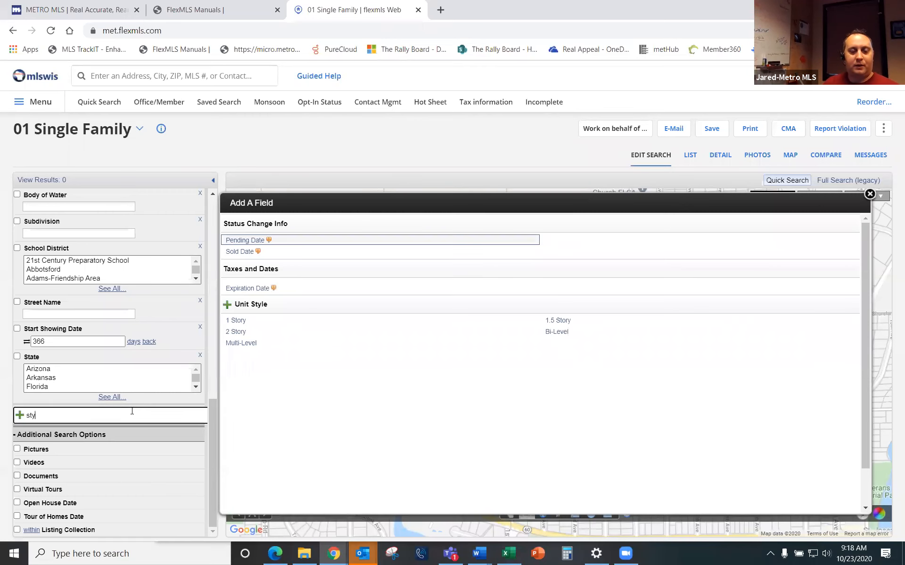
pyautogui.press('BackSpace')
pyautogui.press('BackSpace')
pyautogui.press('BackSpace')
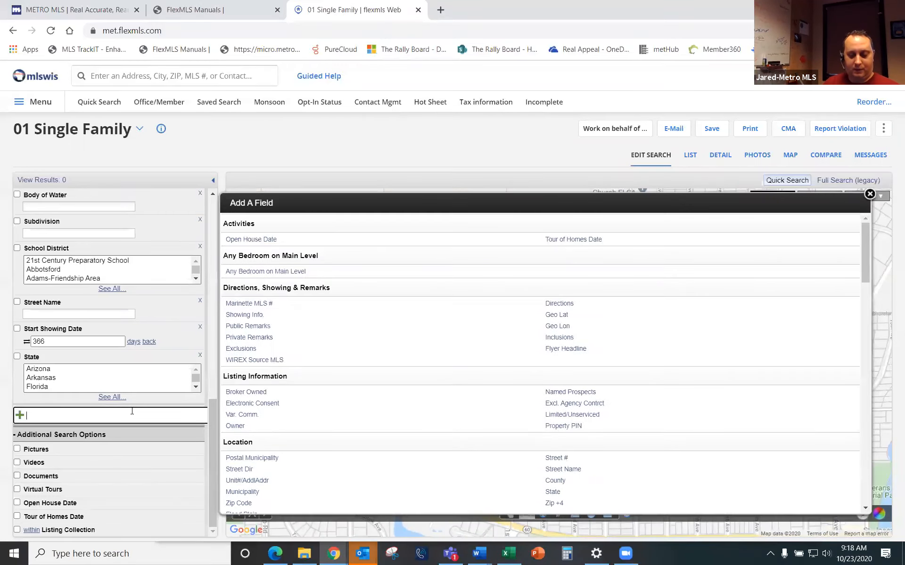
pyautogui.write('type')
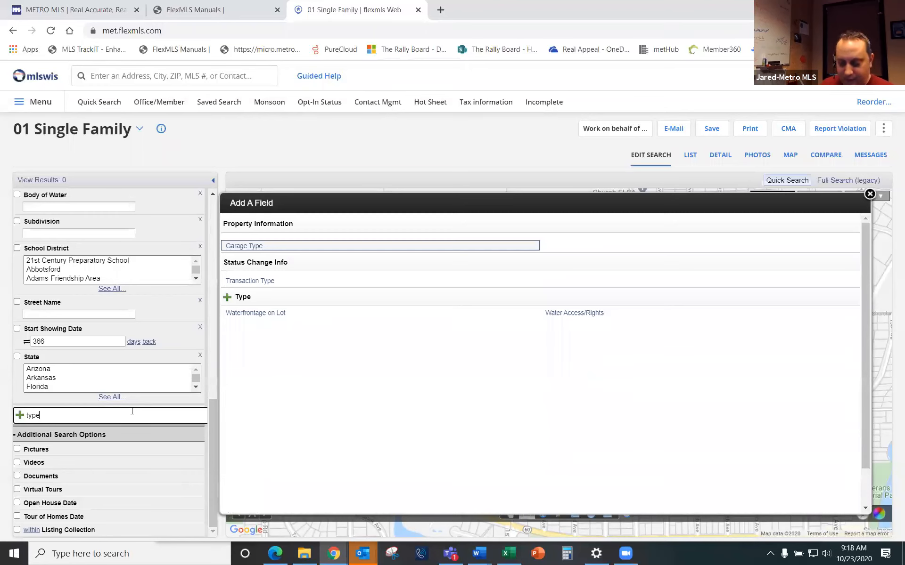
pyautogui.press('BackSpace')
pyautogui.press('BackSpace')
pyautogui.press('BackSpace')
pyautogui.press('BackSpace')
pyautogui.write('arc')
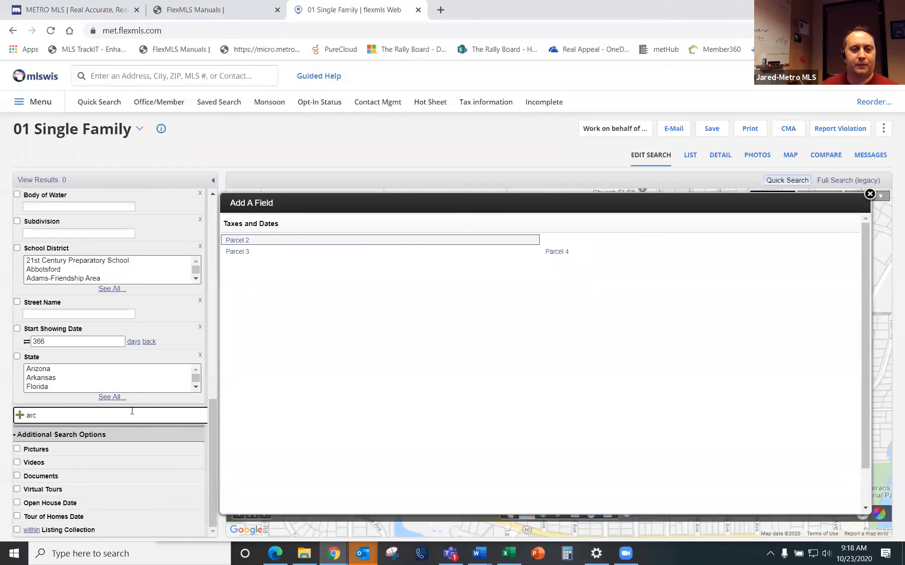
pyautogui.press('BackSpace')
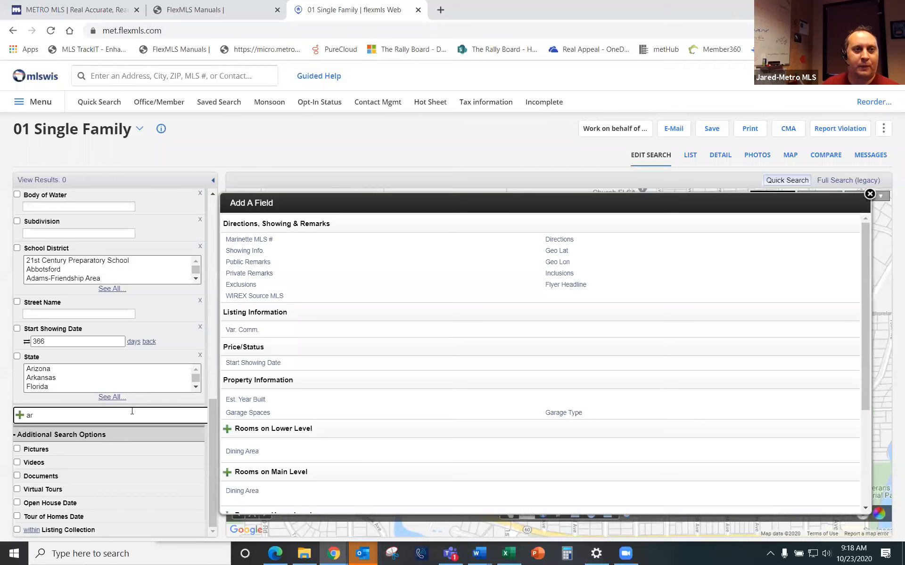
pyautogui.scroll(10, 50, 249)
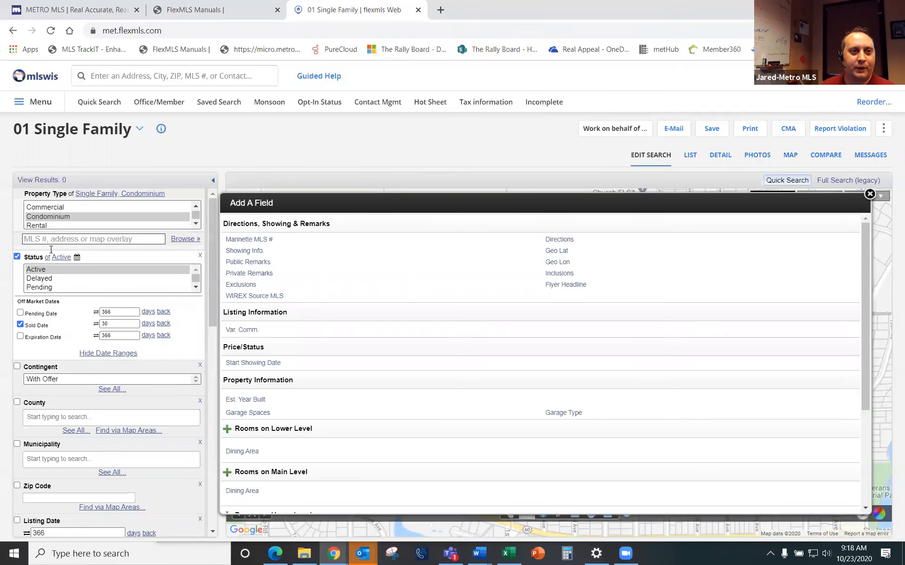
pyautogui.scroll(-1, 76, 206)
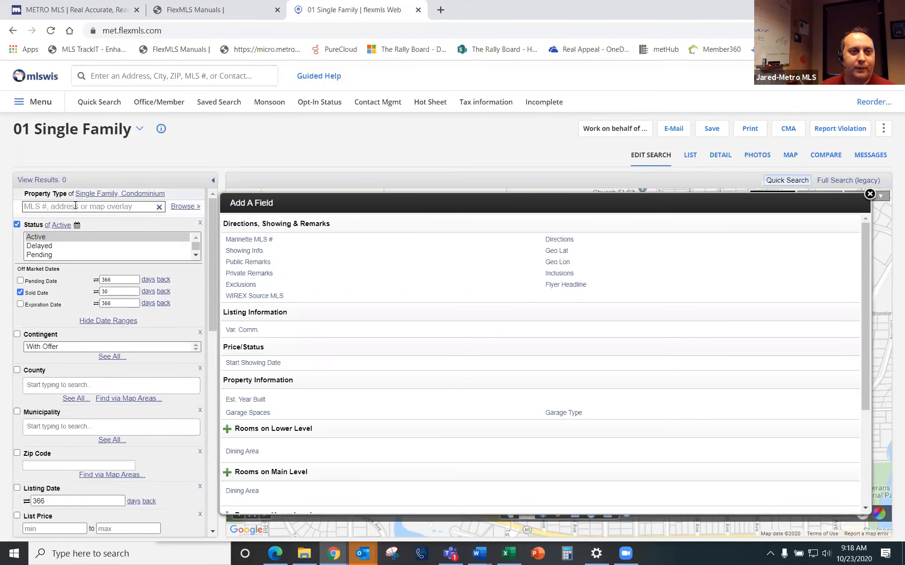
pyautogui.scroll(2, 76, 206)
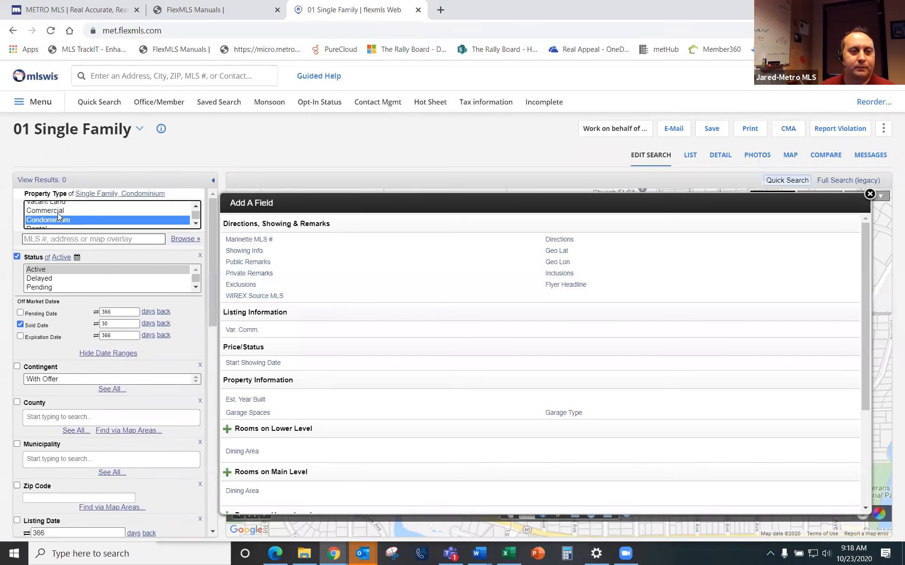
pyautogui.keyDown('ctrl'); pyautogui.click(58, 214); pyautogui.keyUp('ctrl')
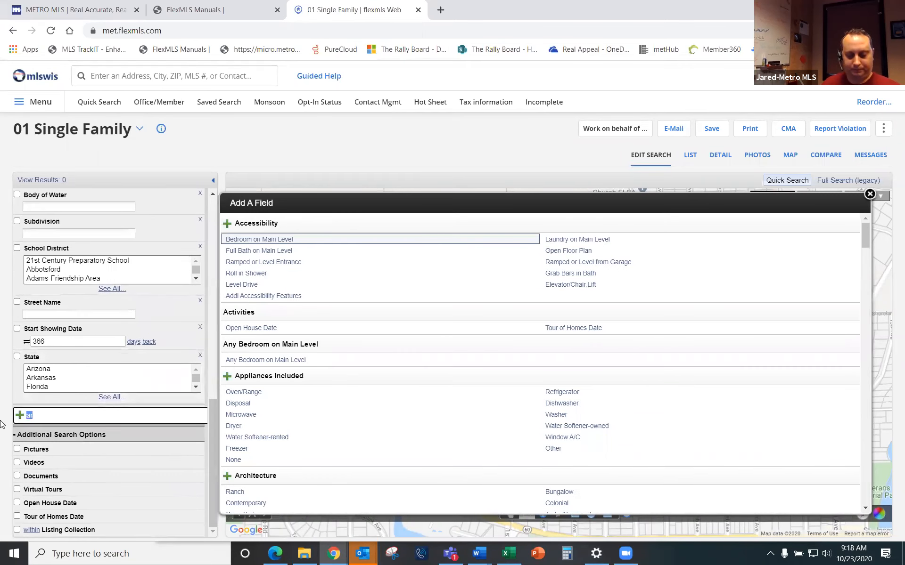
# Step: Search the field picker for 'ranch' and add Ranch under Architecture as a criterion
pyautogui.write('typoe')
pyautogui.press('BackSpace')
pyautogui.press('BackSpace')
pyautogui.press('BackSpace')
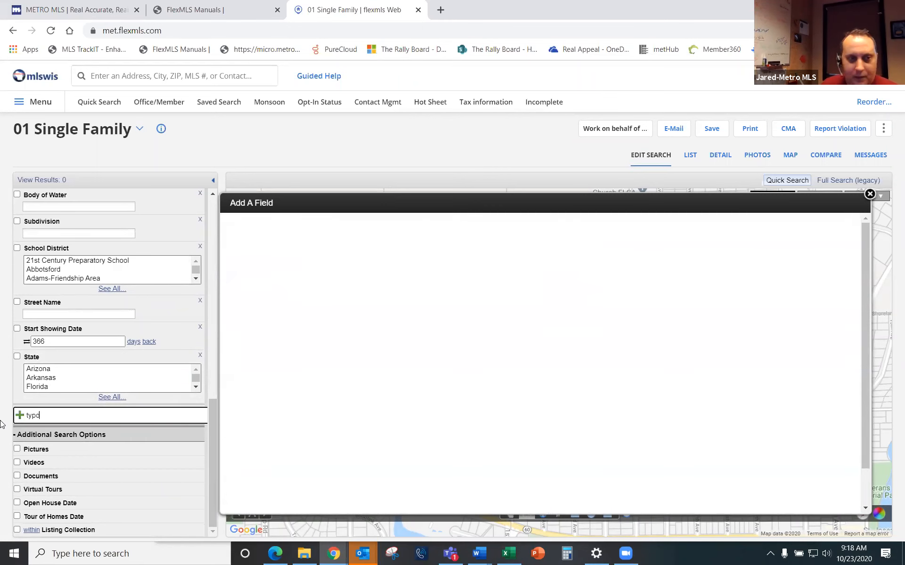
pyautogui.write('pe')
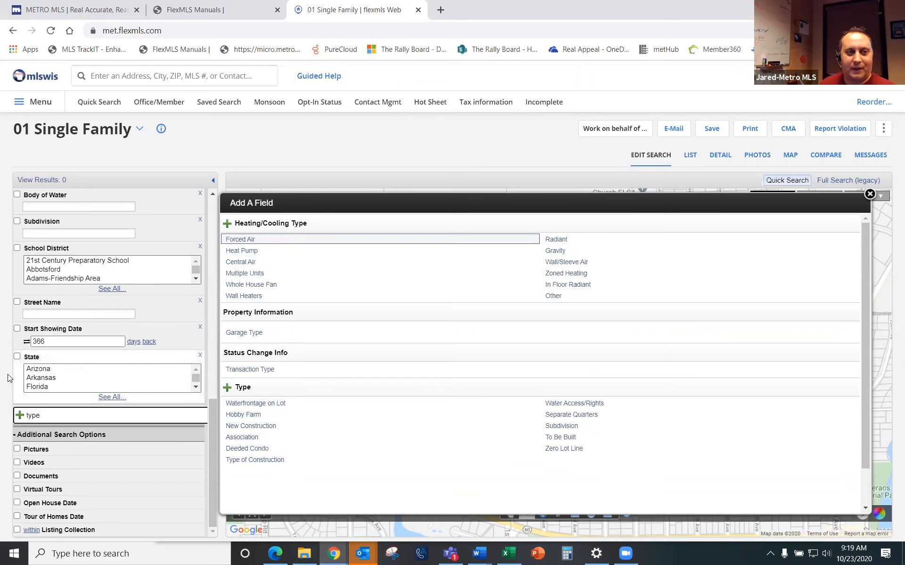
pyautogui.write('style')
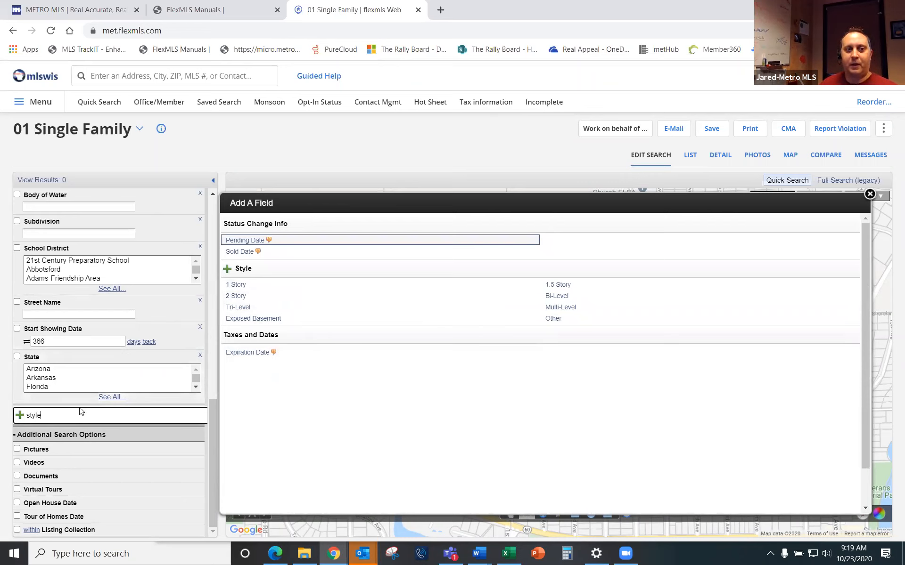
pyautogui.moveTo(55, 416); pyautogui.dragTo(2, 417)
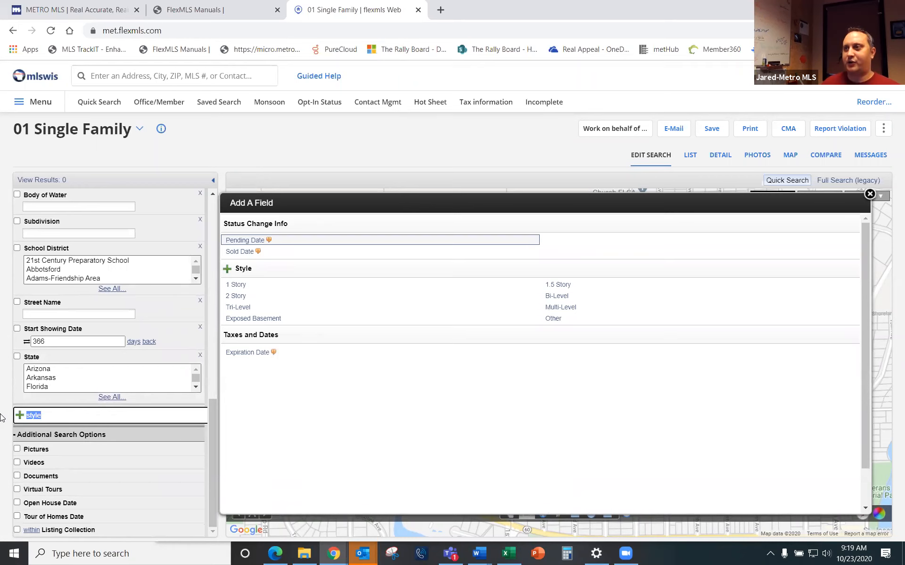
pyautogui.write('arch')
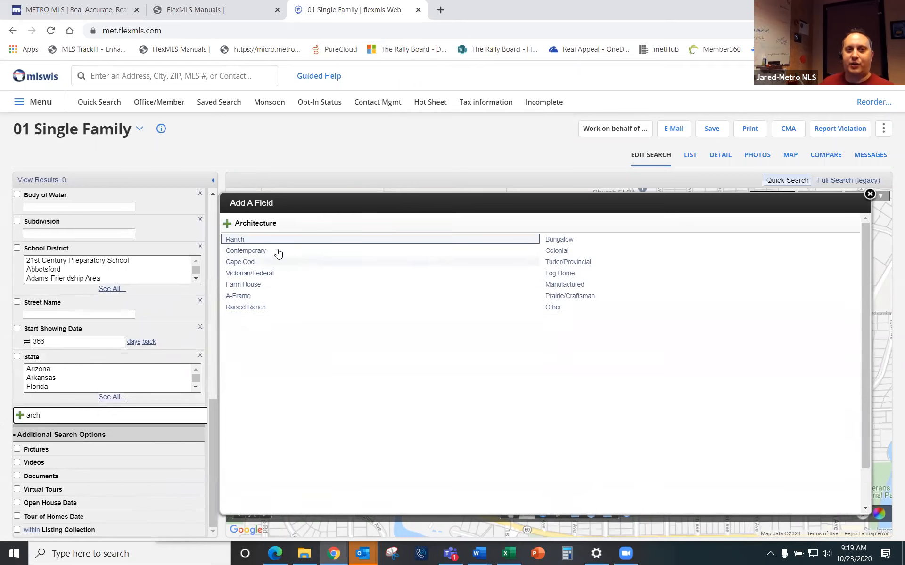
pyautogui.moveTo(51, 419); pyautogui.dragTo(1, 419)
pyautogui.write('ranch')
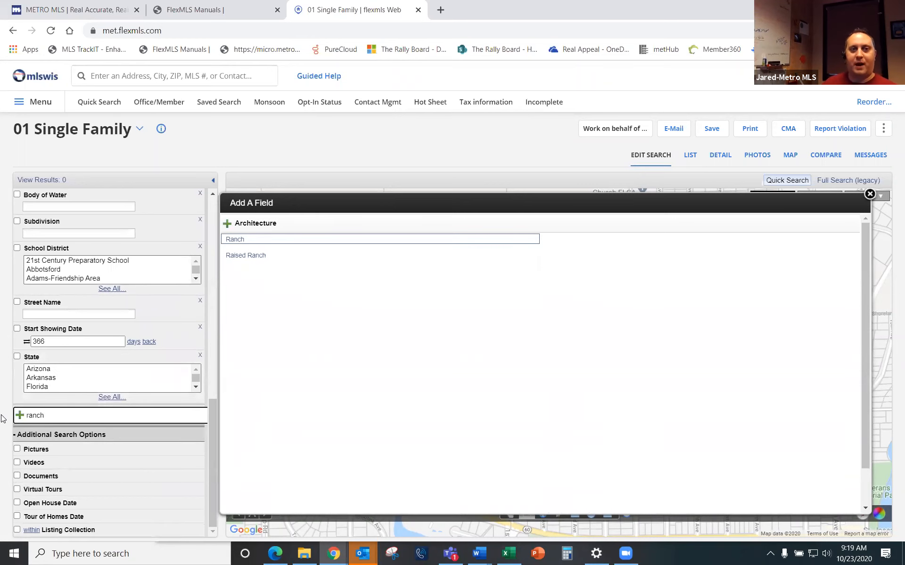
pyautogui.click(236, 240)
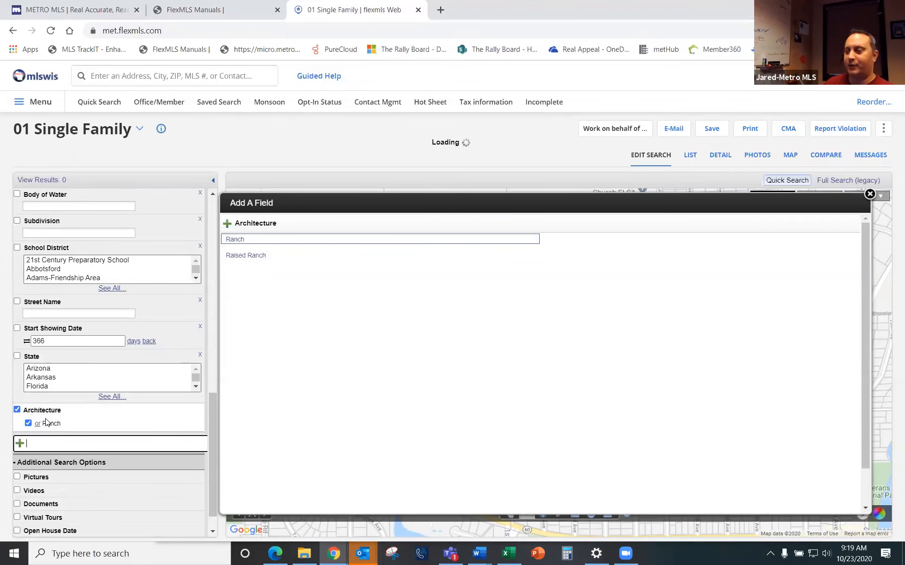
pyautogui.click(870, 195)
pyautogui.moveTo(769, 288); pyautogui.dragTo(709, 399)
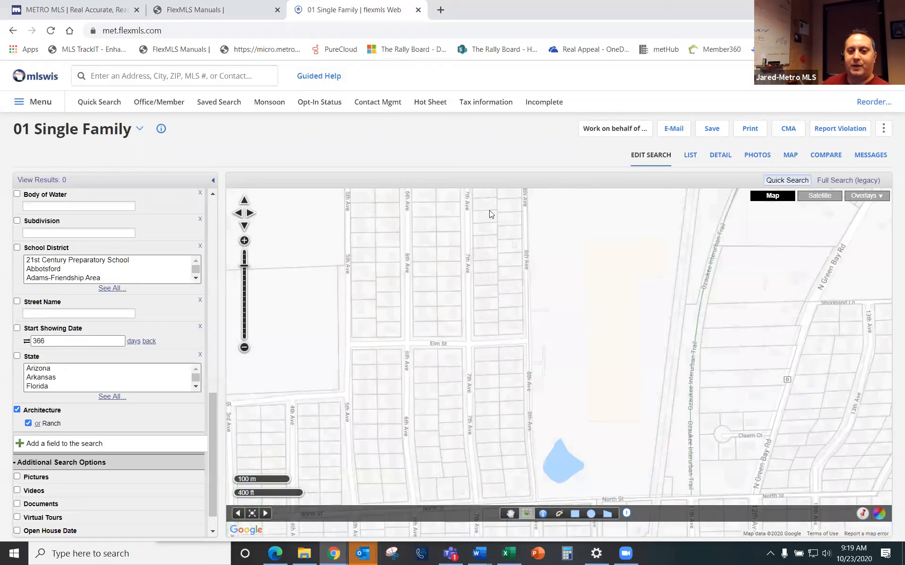
pyautogui.scroll(1, 489, 244)
pyautogui.click(510, 514)
pyautogui.moveTo(445, 237); pyautogui.dragTo(574, 443)
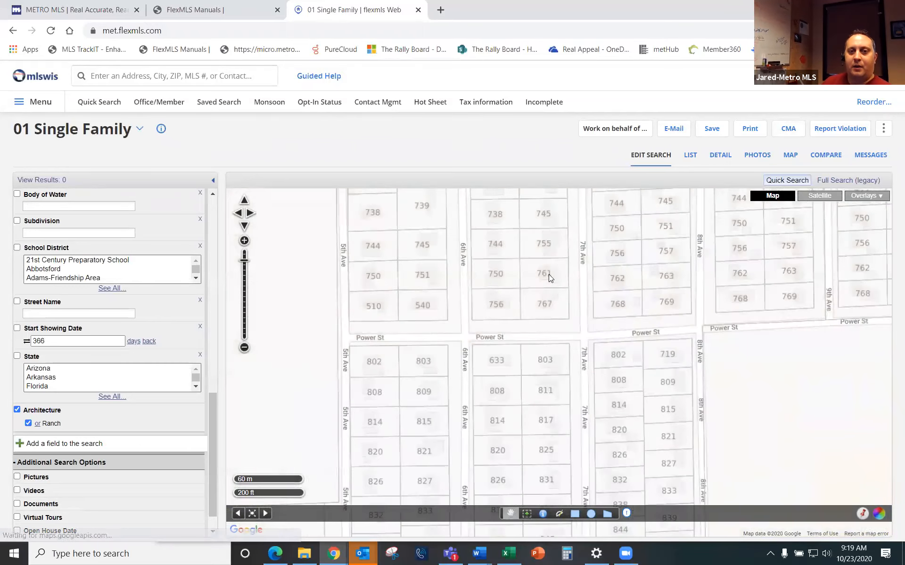
pyautogui.moveTo(607, 246); pyautogui.dragTo(567, 391)
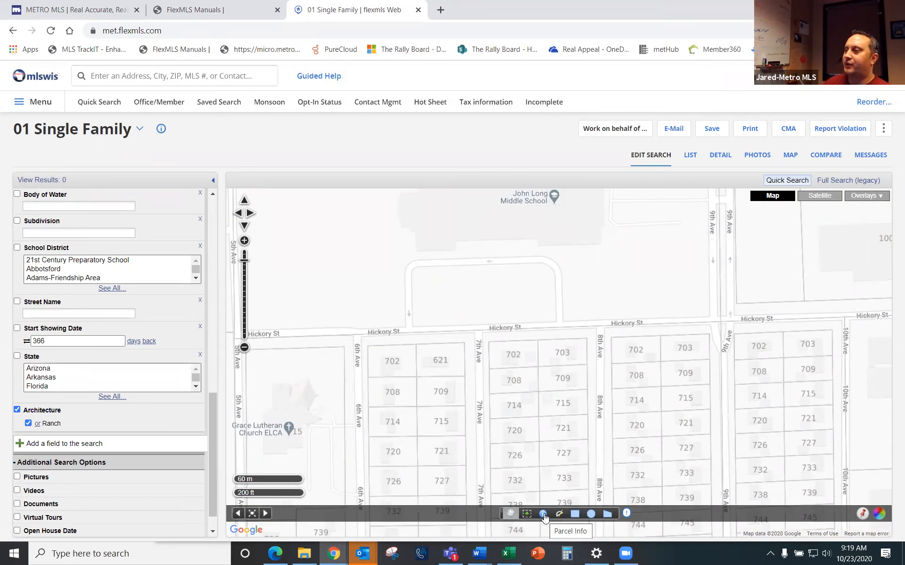
pyautogui.click(545, 518)
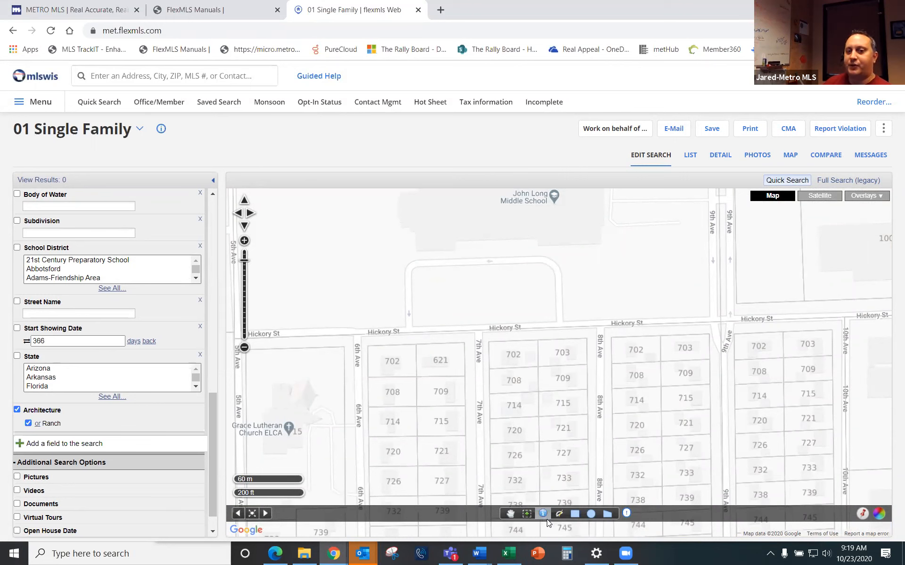
pyautogui.click(513, 353)
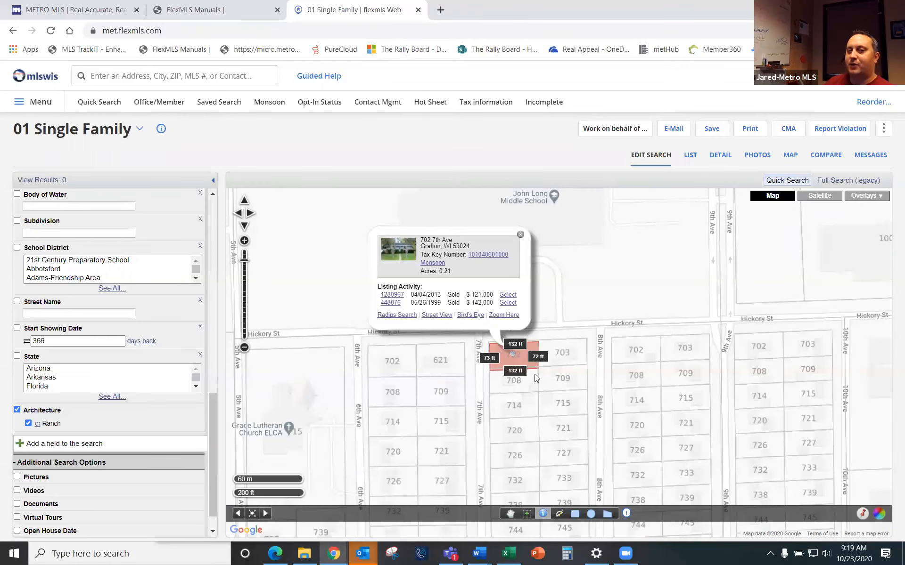
pyautogui.click(520, 236)
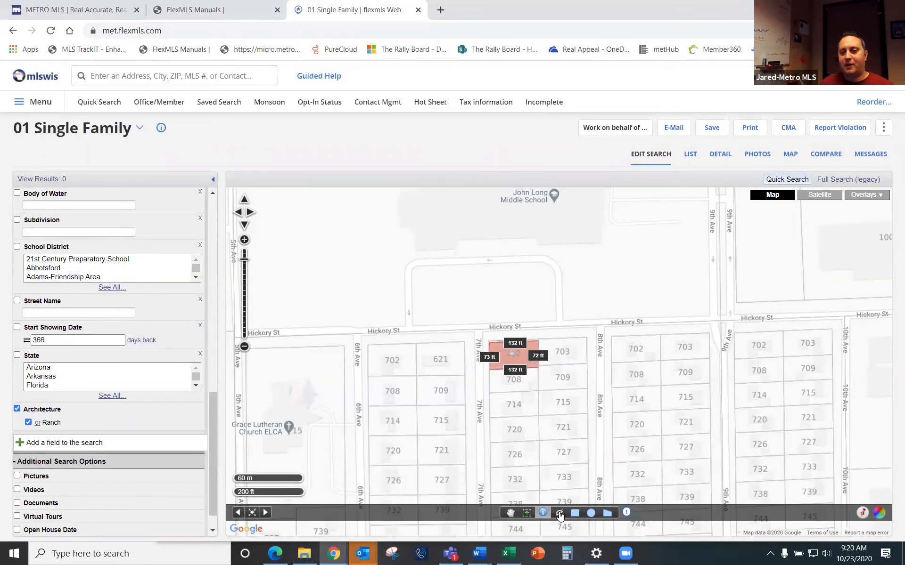
pyautogui.scroll(-1, 586, 415)
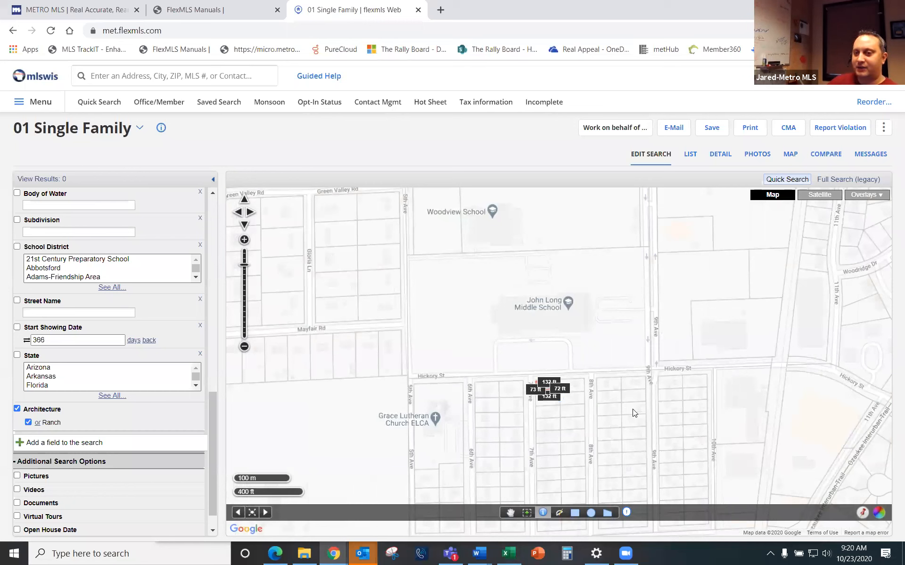
# Step: Measure a 737, 288, 528 and 620 ft route from Hickory St via Mayfair Rd, then clear it
pyautogui.click(559, 513)
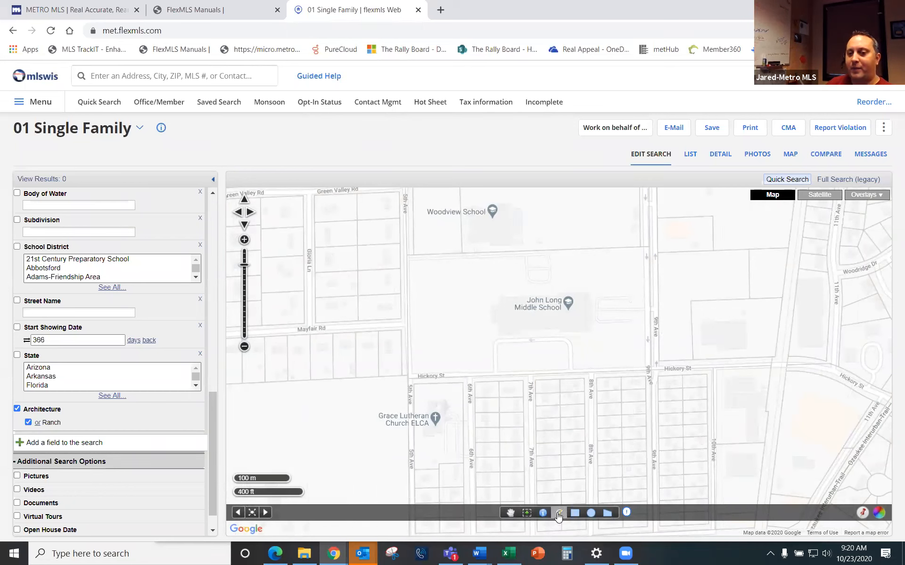
pyautogui.click(548, 377)
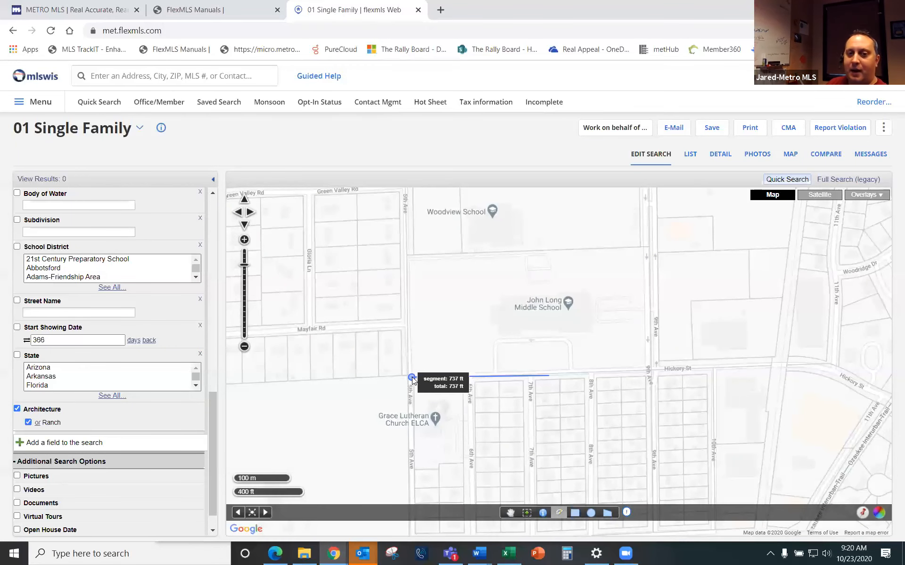
pyautogui.click(412, 377)
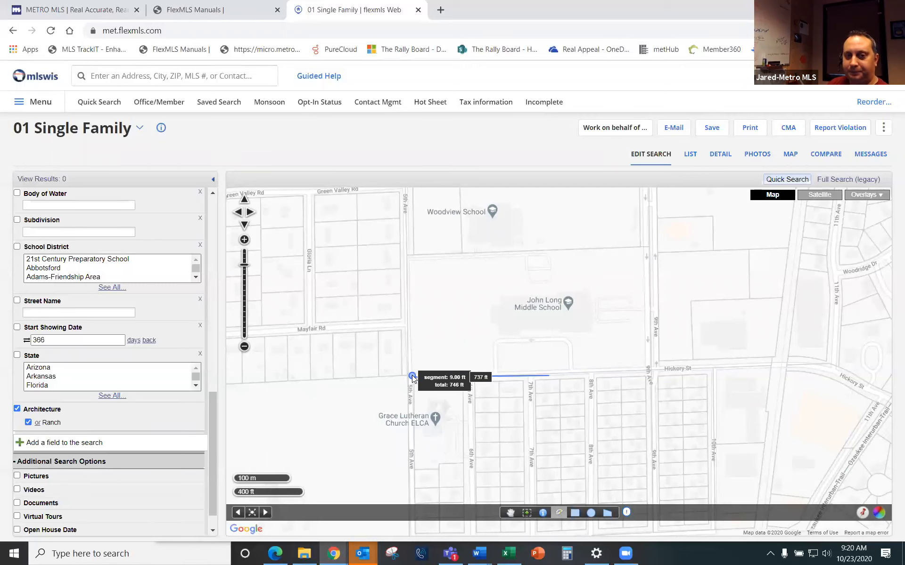
pyautogui.click(409, 323)
pyautogui.click(310, 325)
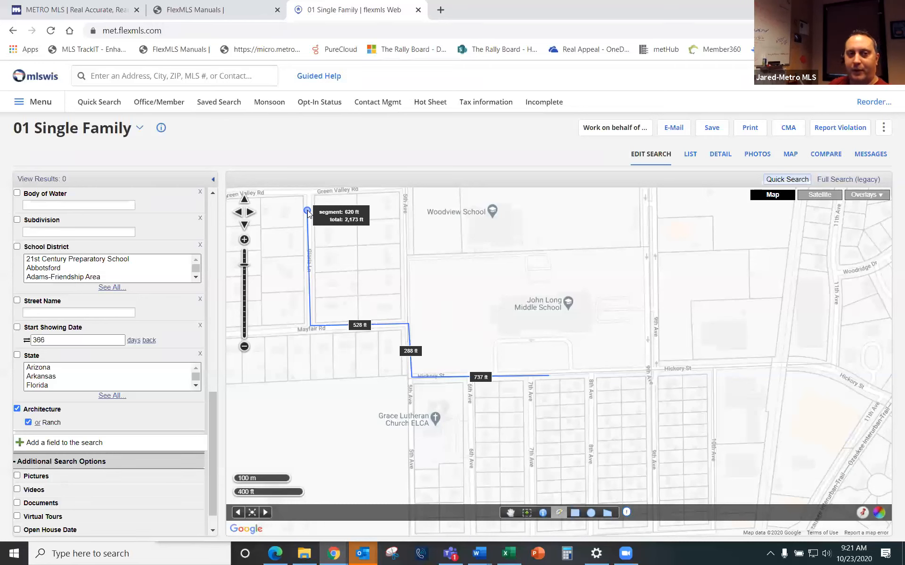
pyautogui.click(307, 211)
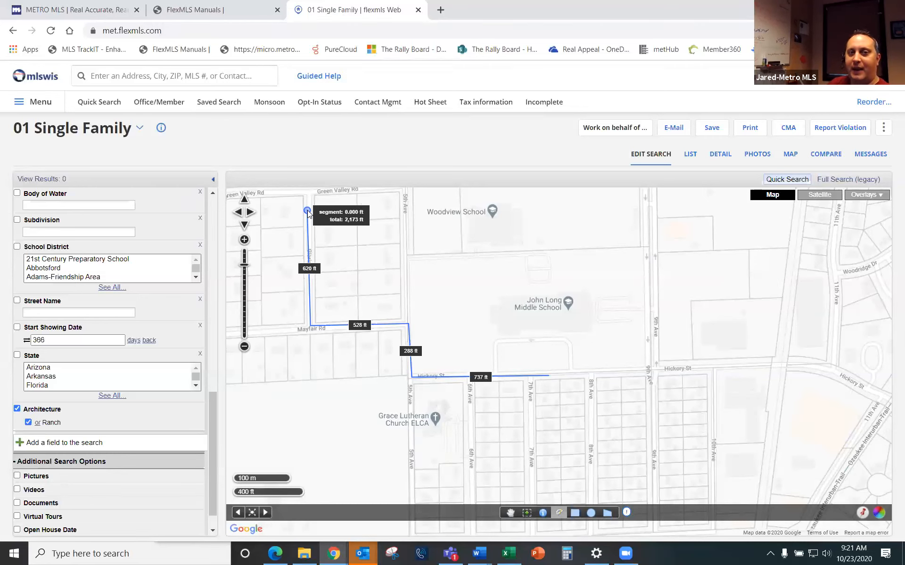
pyautogui.click(511, 514)
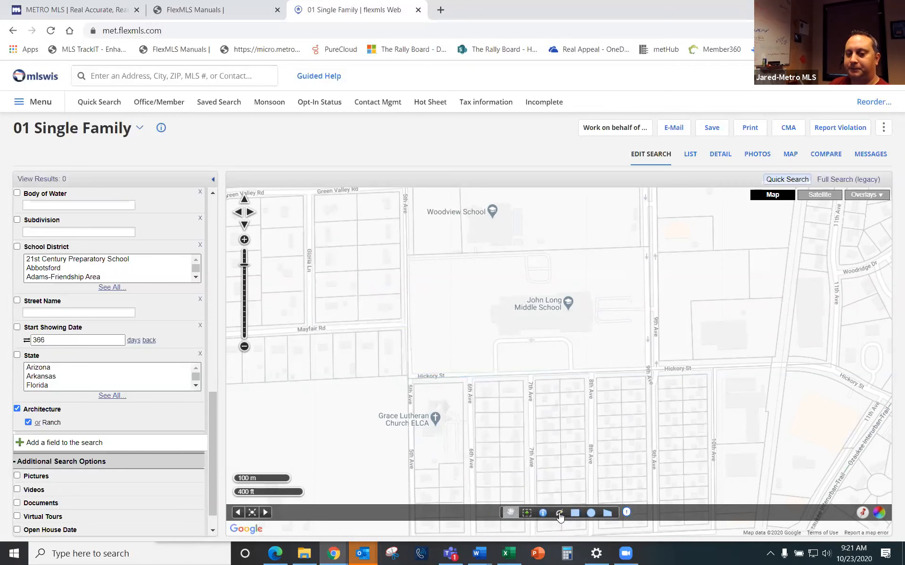
pyautogui.scroll(-1, 622, 355)
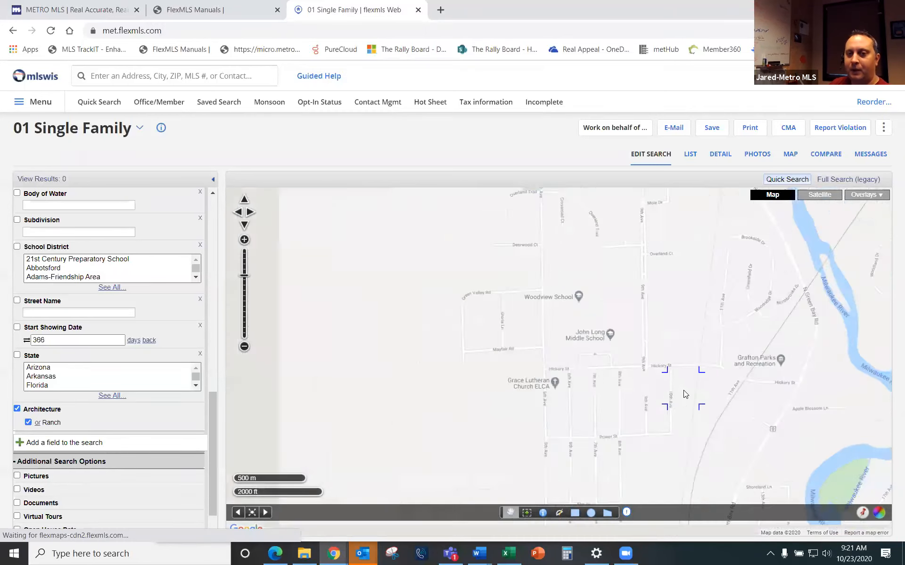
pyautogui.click(577, 513)
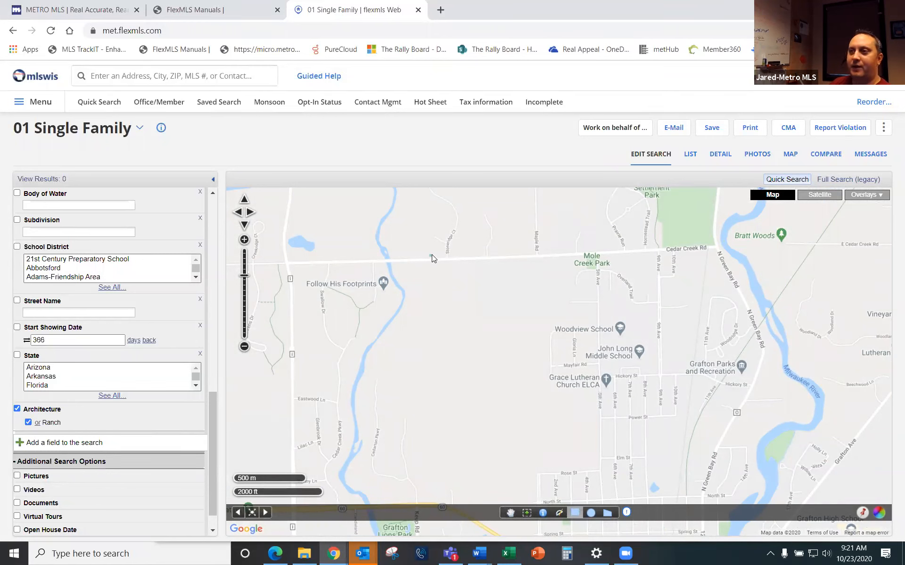
pyautogui.moveTo(431, 255); pyautogui.dragTo(755, 480)
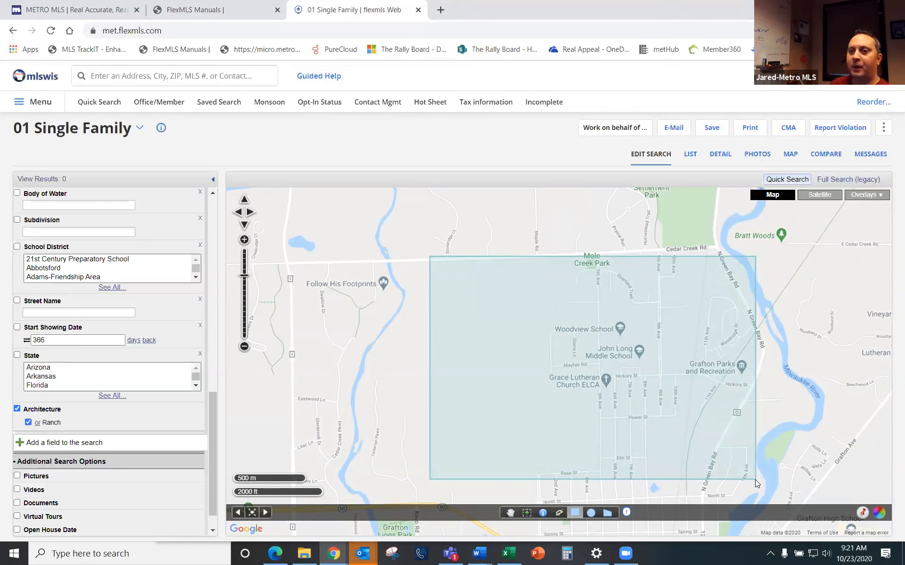
pyautogui.moveTo(755, 480); pyautogui.dragTo(775, 489)
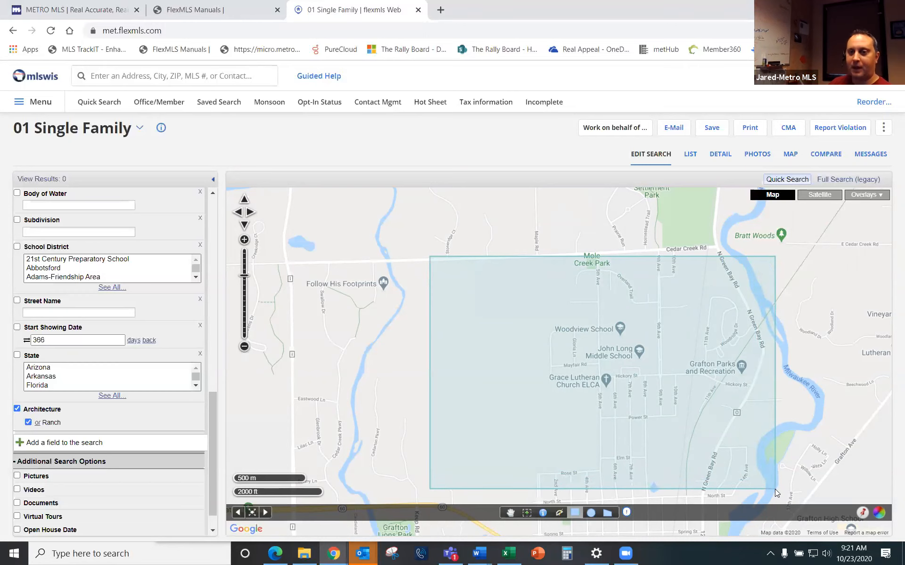
pyautogui.scroll(1, 774, 489)
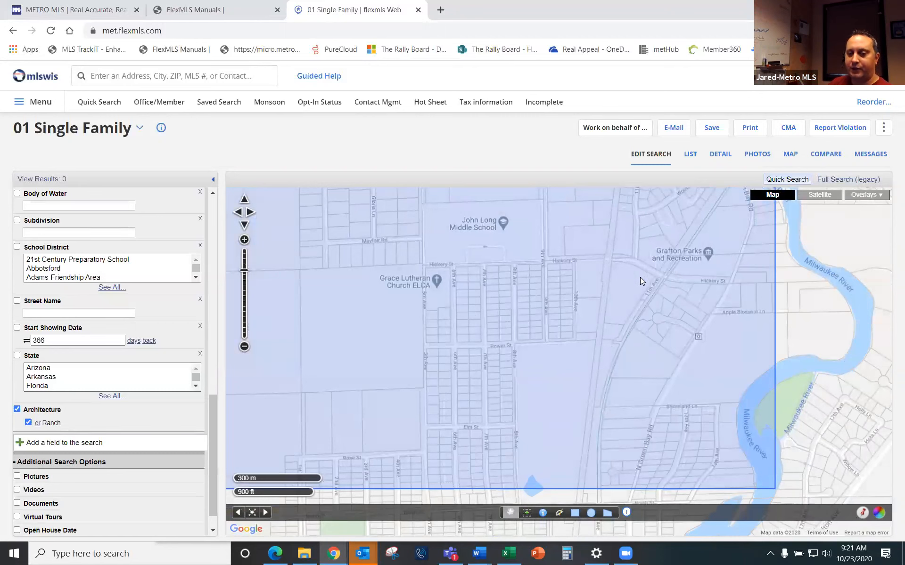
pyautogui.scroll(10, 203, 293)
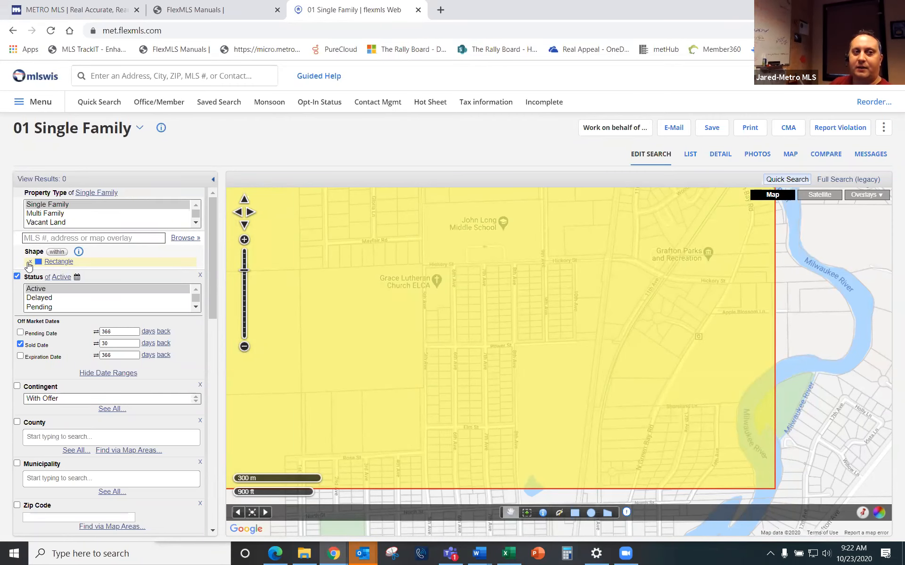
pyautogui.click(31, 262)
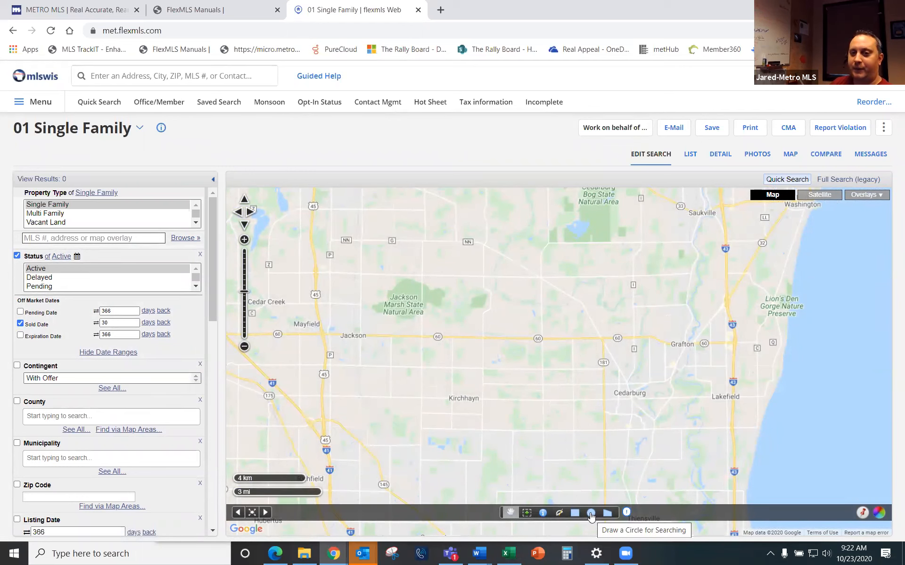
# Step: Draw and remove a circle north of Cedarburg, then turn off Sold Date, leaving 5,342 results
pyautogui.click(591, 514)
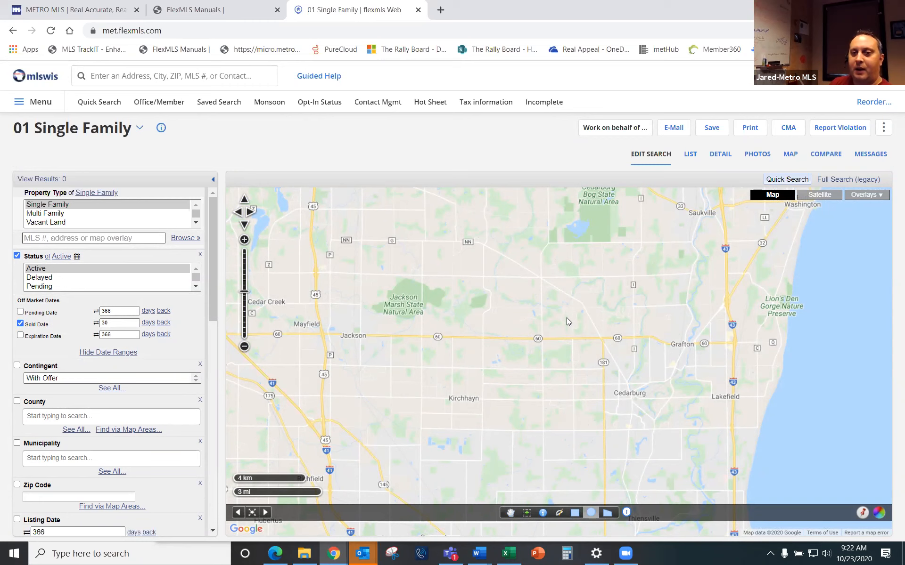
pyautogui.moveTo(567, 318); pyautogui.dragTo(642, 362)
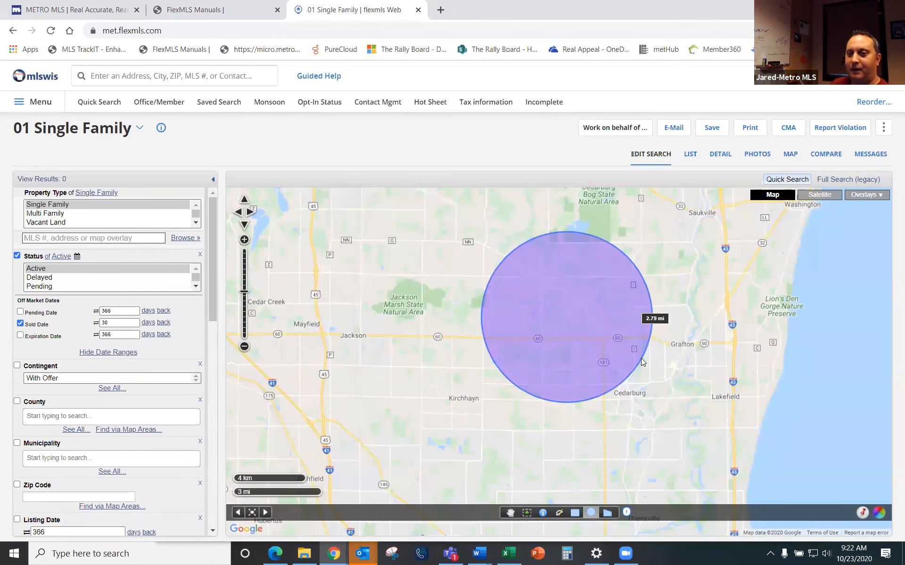
pyautogui.doubleClick(641, 359)
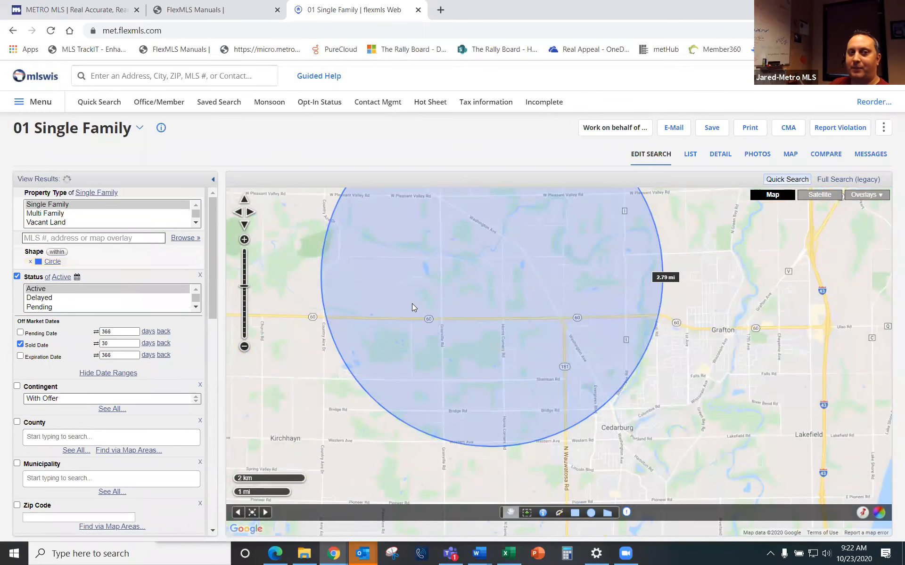
pyautogui.click(31, 265)
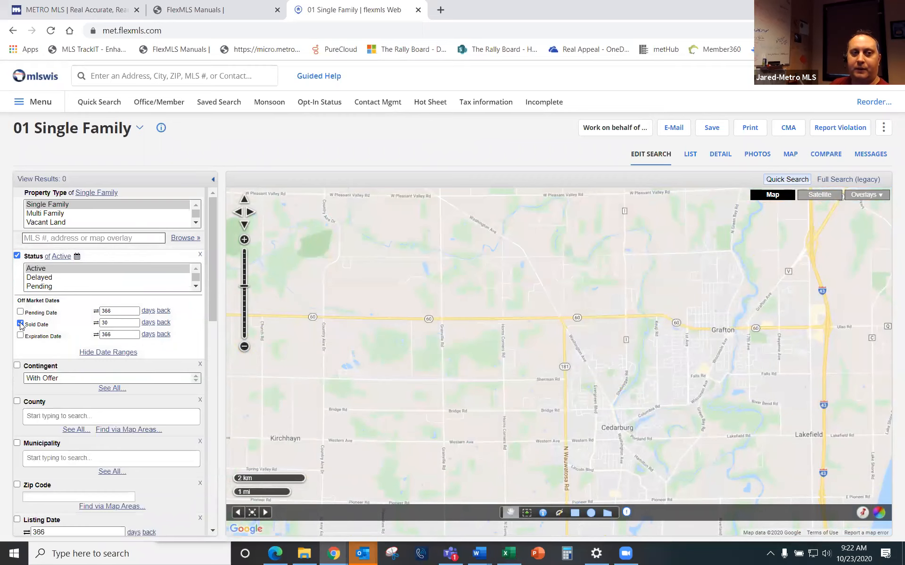
pyautogui.click(20, 324)
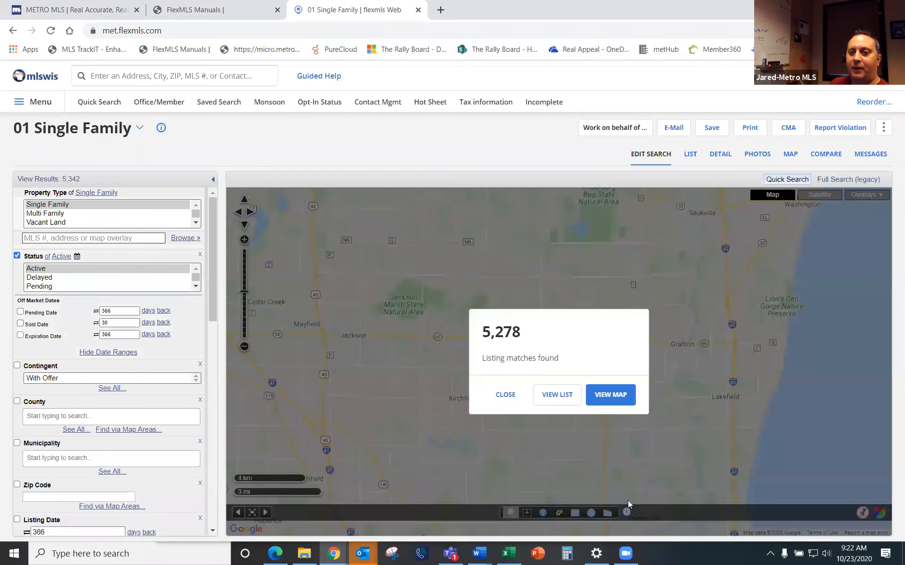
pyautogui.click(500, 396)
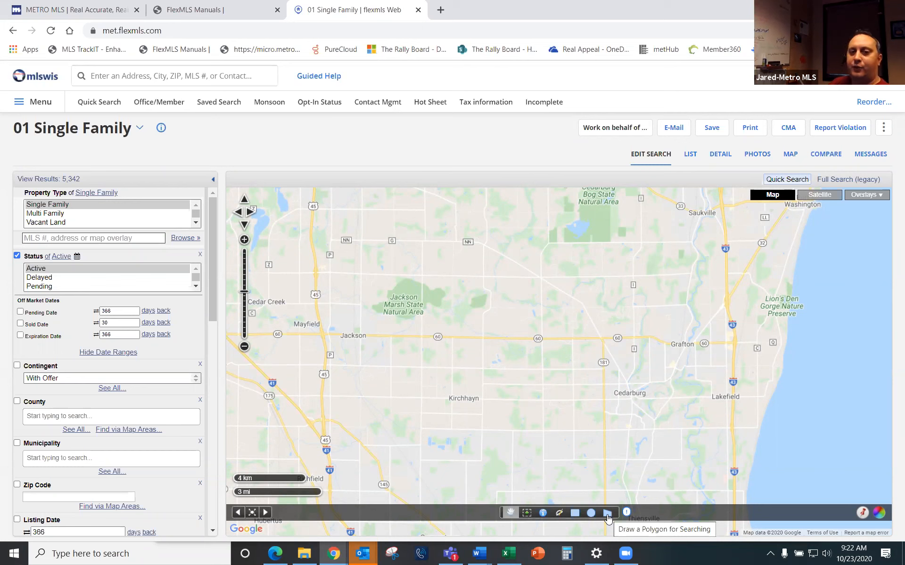
# Step: Turn on the Neighborhoods Maponics overlay and zoom in on the Brown Deer neighbourhoods
pyautogui.click(867, 195)
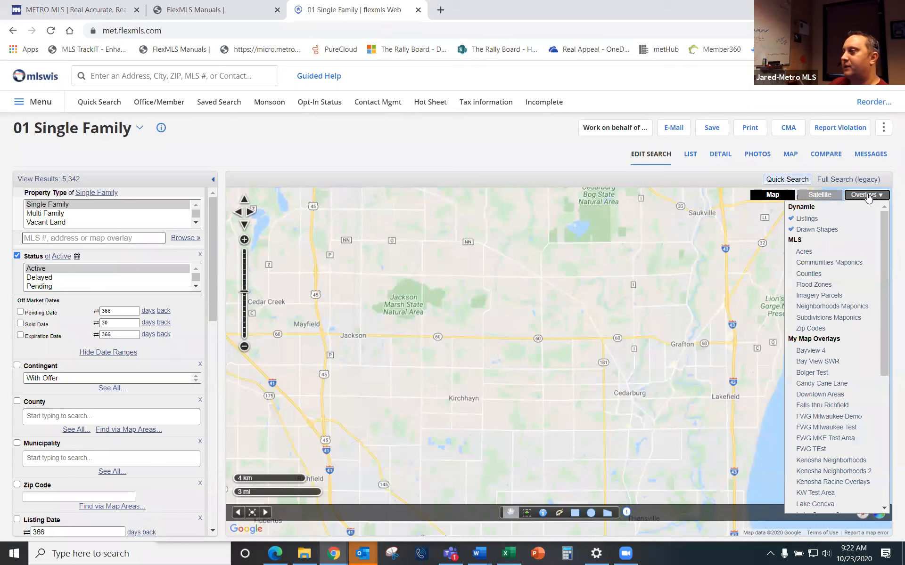
pyautogui.click(847, 307)
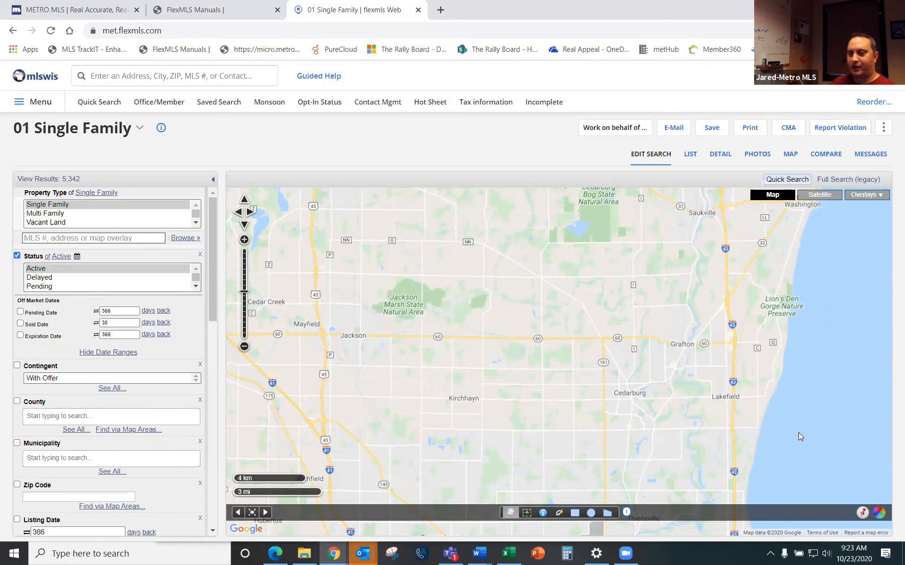
pyautogui.moveTo(788, 456); pyautogui.dragTo(768, 312)
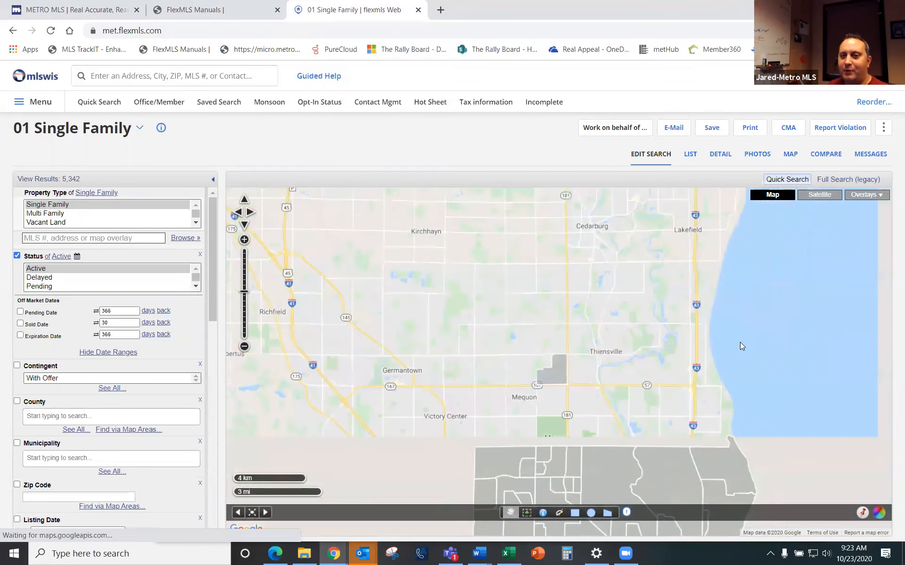
pyautogui.moveTo(810, 427); pyautogui.dragTo(783, 299)
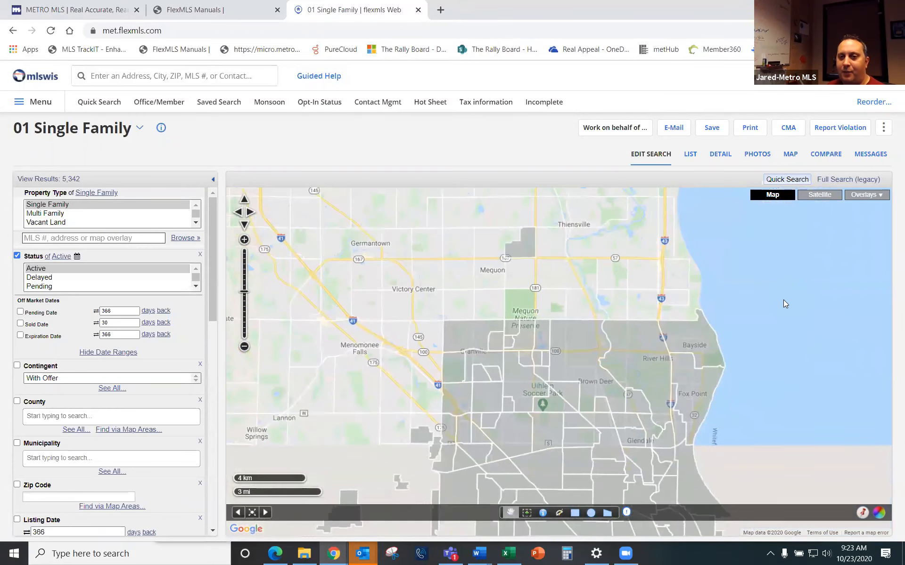
pyautogui.doubleClick(581, 416)
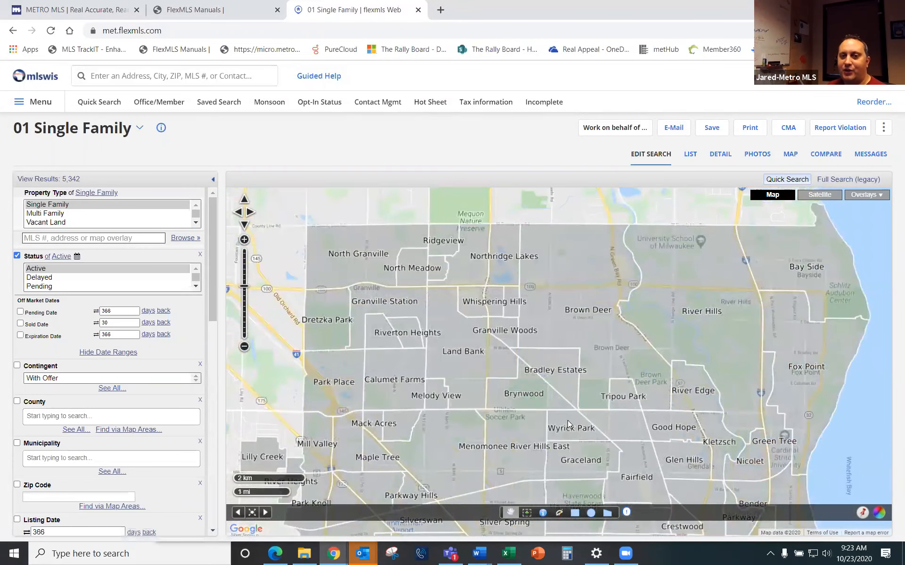
pyautogui.doubleClick(679, 426)
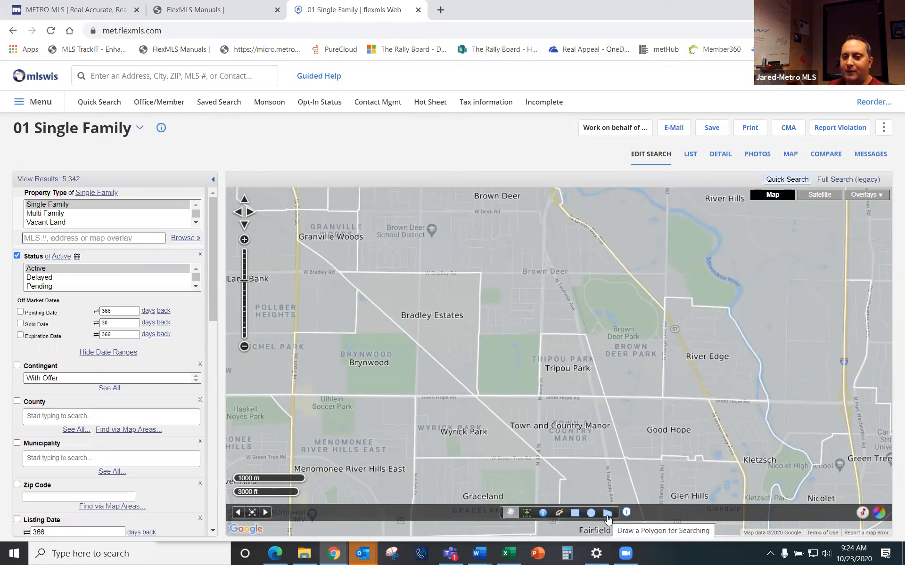
# Step: Trace a search polygon around Tripou Park down to Good Hope Rd
pyautogui.click(607, 518)
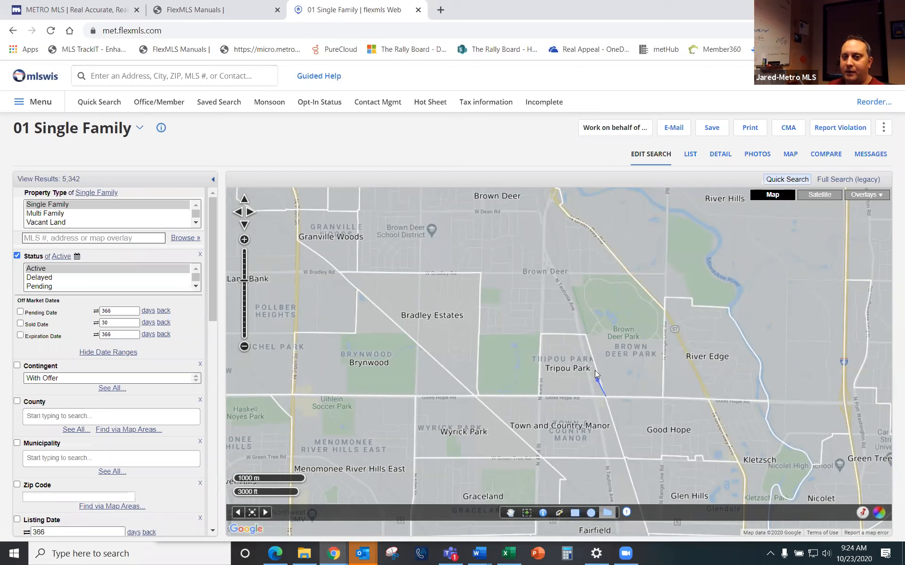
pyautogui.click(585, 336)
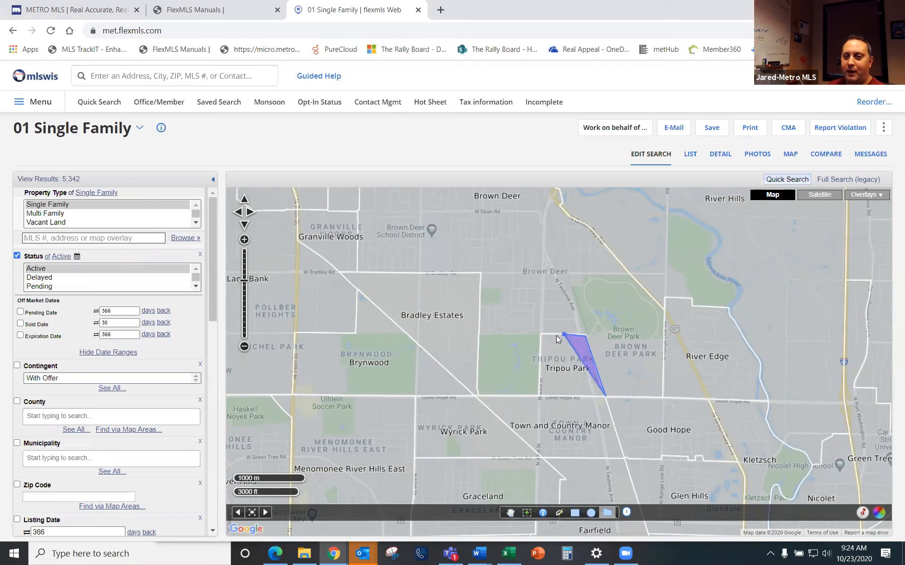
pyautogui.click(542, 334)
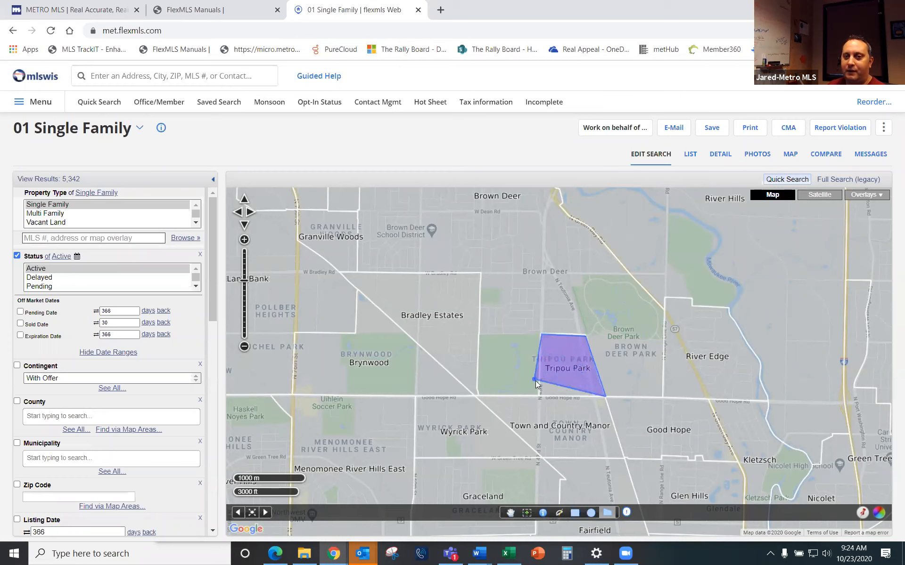
pyautogui.click(539, 395)
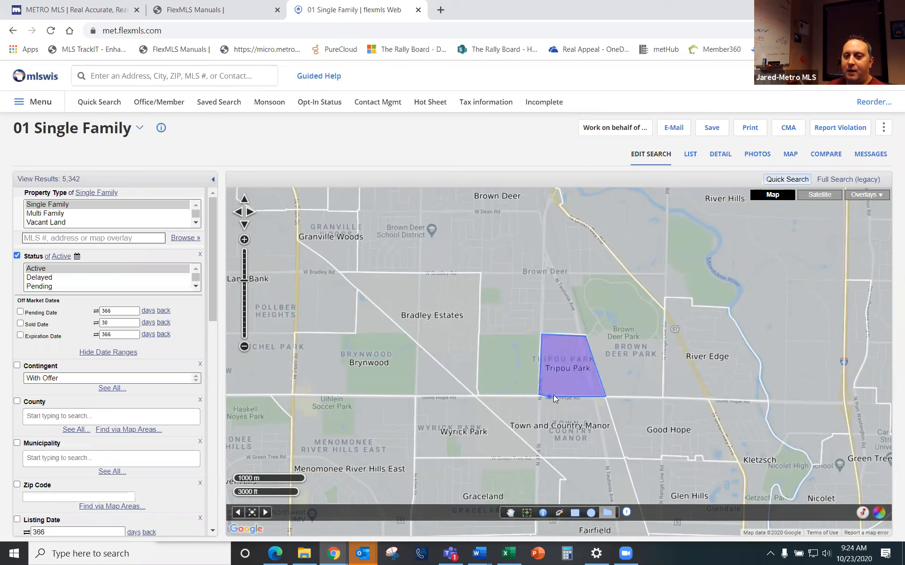
pyautogui.doubleClick(554, 398)
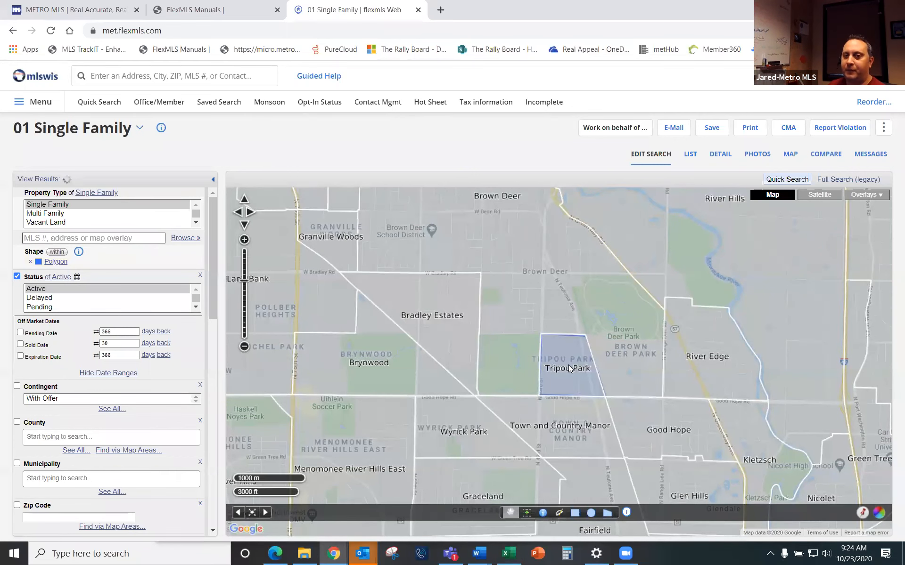
pyautogui.scroll(5, 584, 377)
pyautogui.scroll(-3, 552, 358)
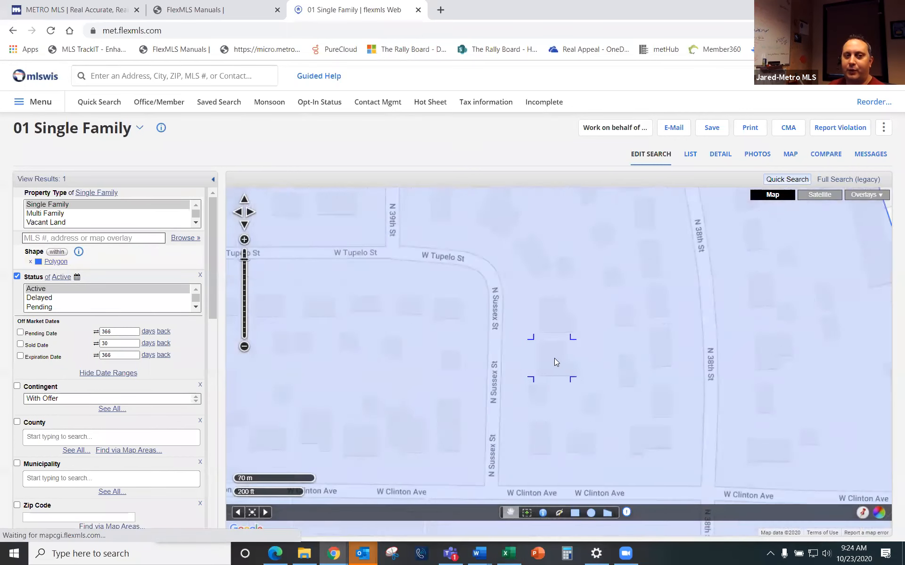
pyautogui.scroll(-2, 559, 367)
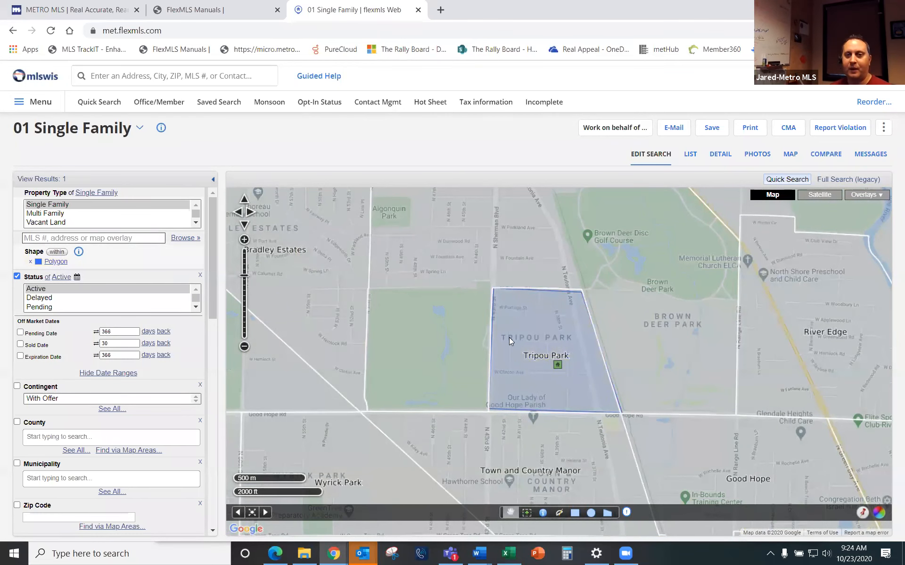
# Step: Rename the polygon shape 'Tripou Park' and give it a yellow fill
pyautogui.click(540, 322)
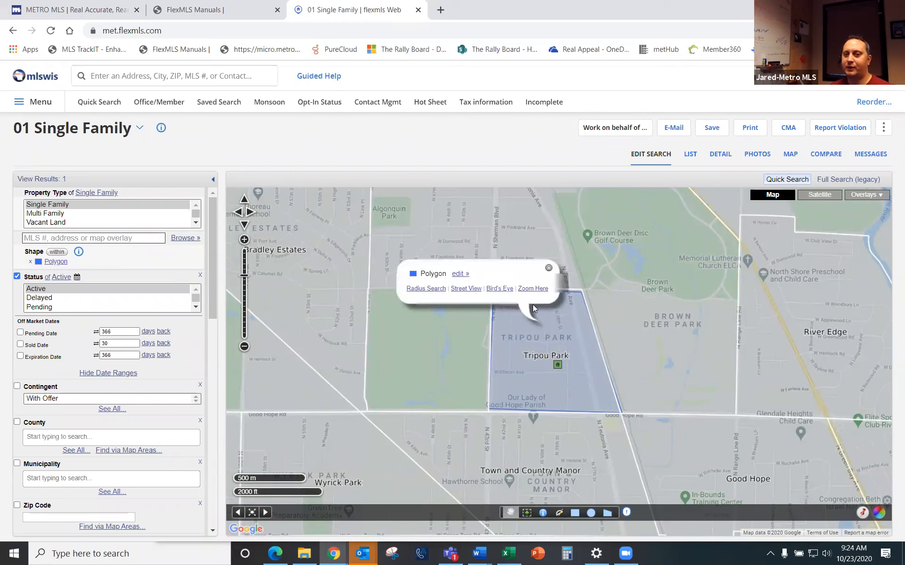
pyautogui.click(458, 275)
pyautogui.press('Delete')
pyautogui.press('Delete')
pyautogui.press('Delete')
pyautogui.press('Delete')
pyautogui.press('Delete')
pyautogui.press('Delete')
pyautogui.press('Delete')
pyautogui.write('Tr')
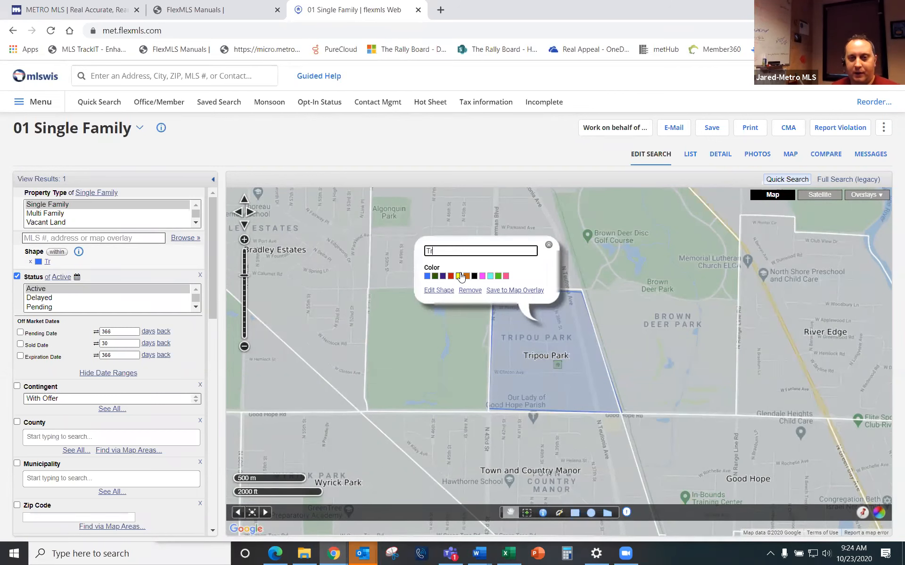
pyautogui.write('ipou Park')
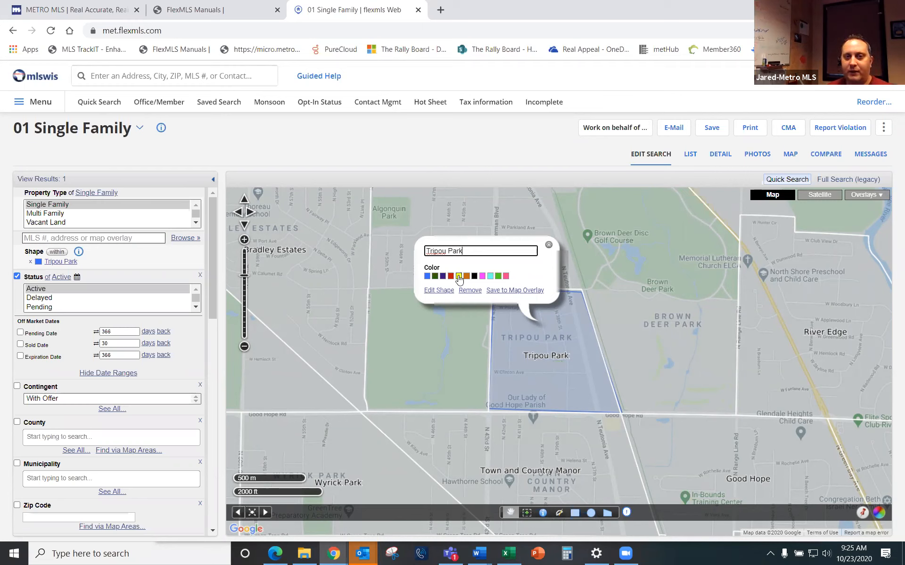
pyautogui.click(459, 277)
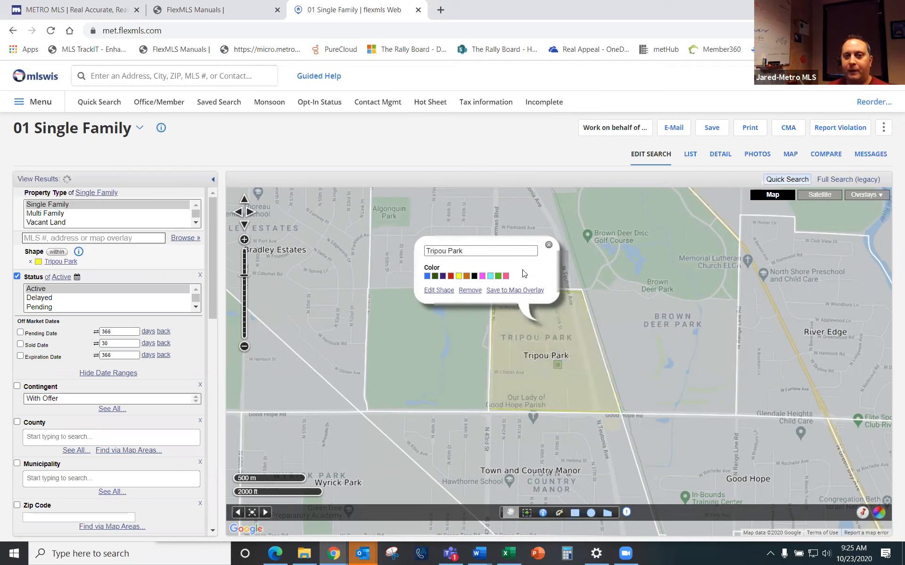
pyautogui.click(548, 246)
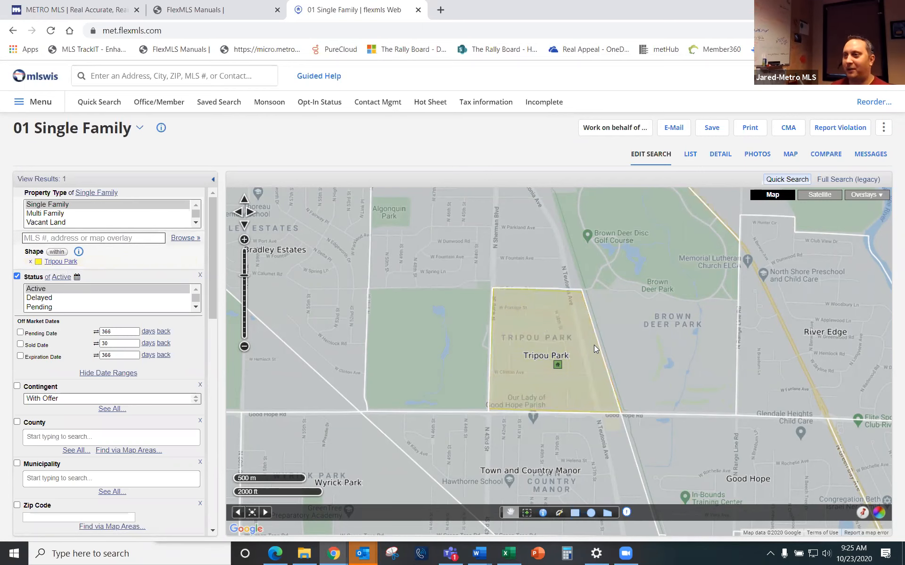
# Step: Zoom out and pan east of Tripou Park to River Edge, then pick the polygon tool
pyautogui.scroll(-1, 599, 346)
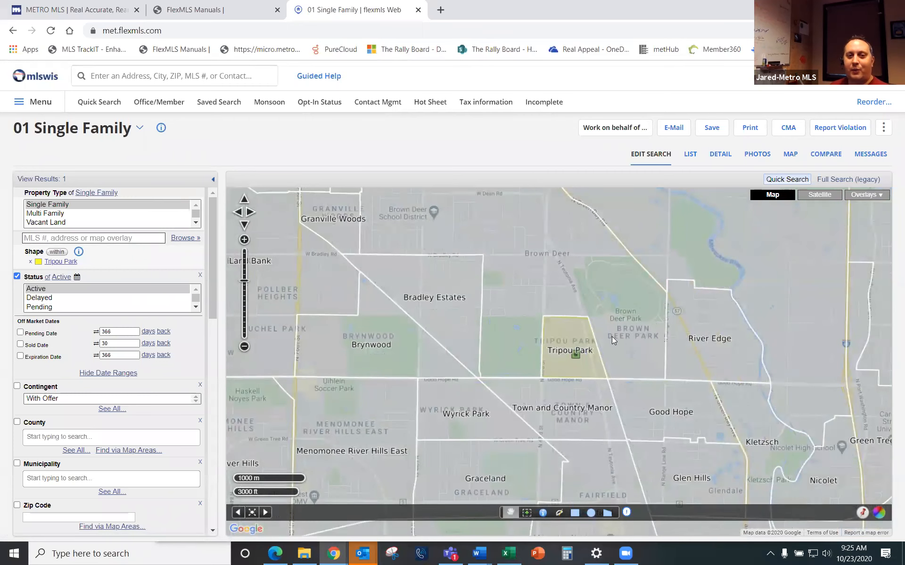
pyautogui.moveTo(691, 353); pyautogui.dragTo(639, 369)
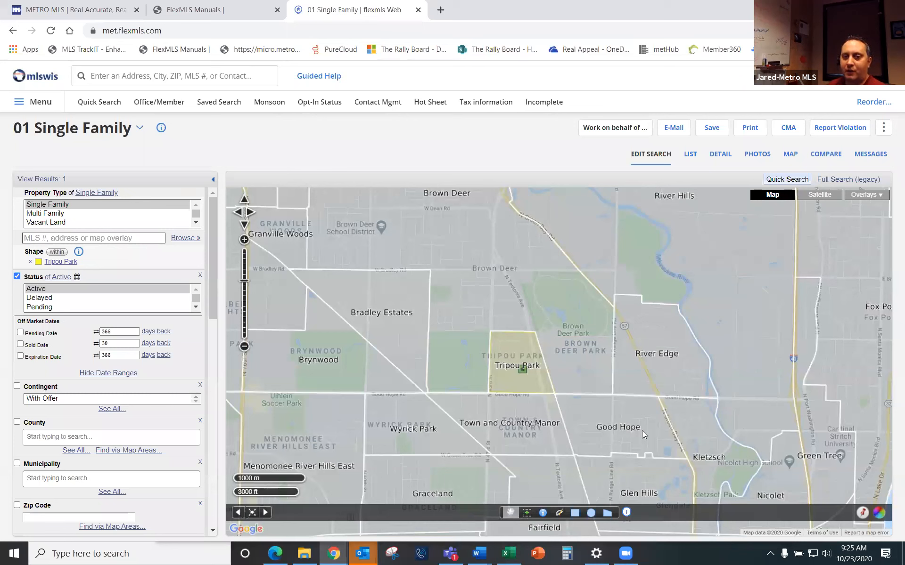
pyautogui.click(608, 513)
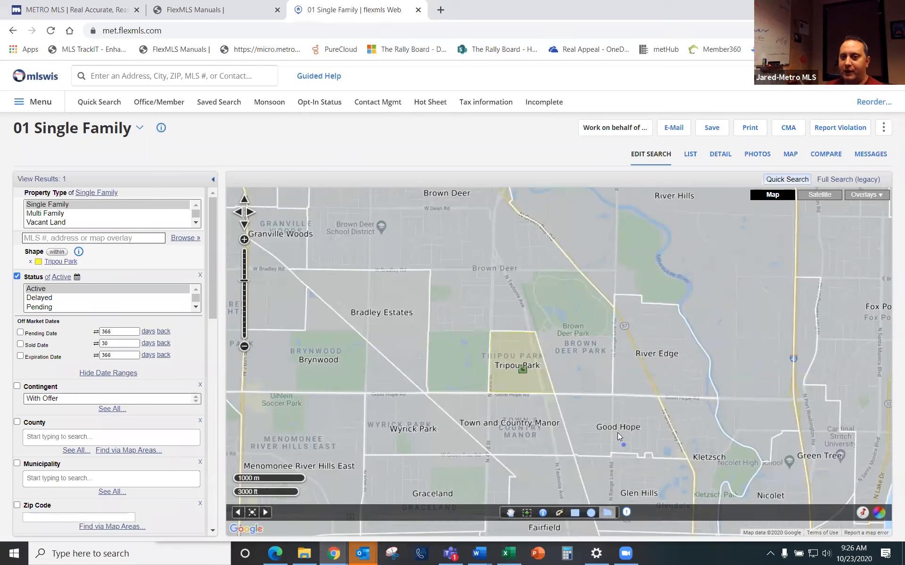
# Step: Start a polygon at Good Hope Rd; the first outline is rejected as self-intersecting
pyautogui.click(612, 396)
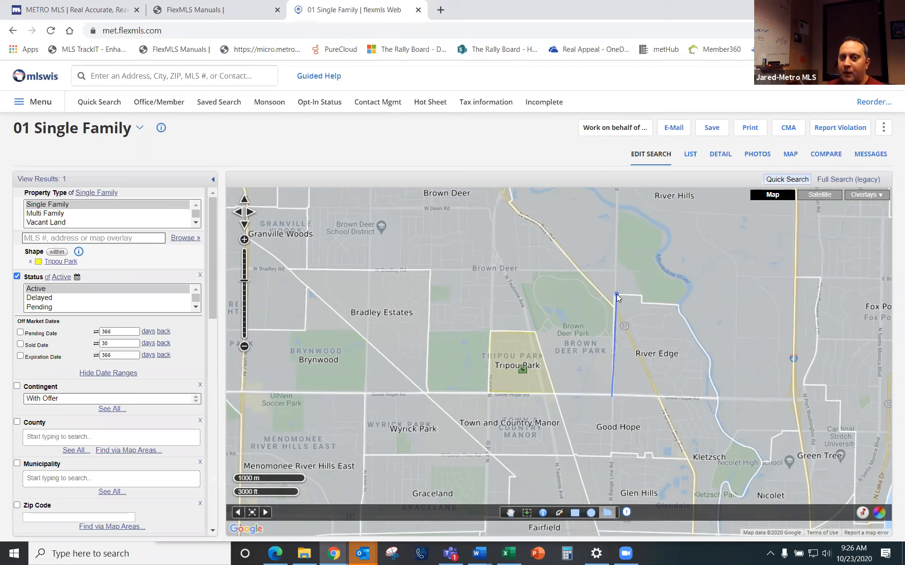
pyautogui.click(616, 295)
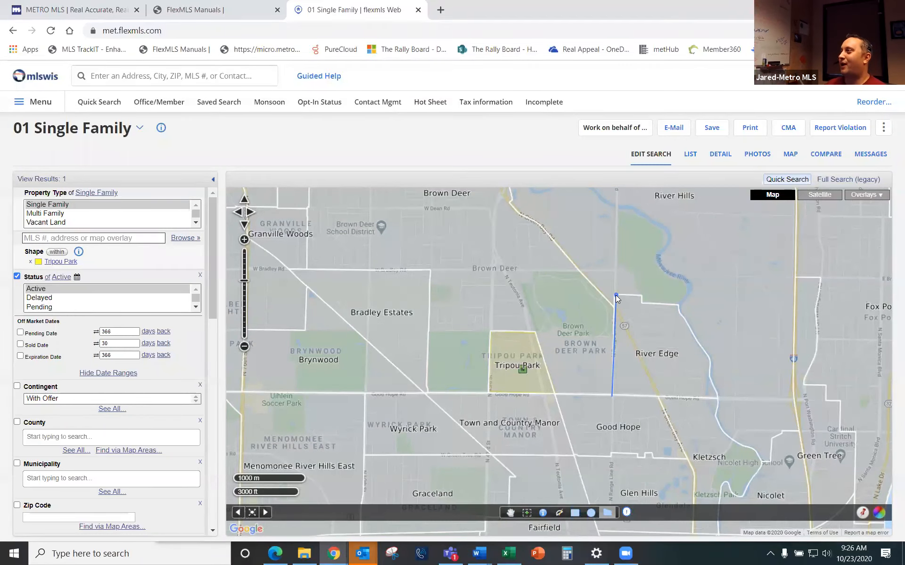
pyautogui.click(615, 295)
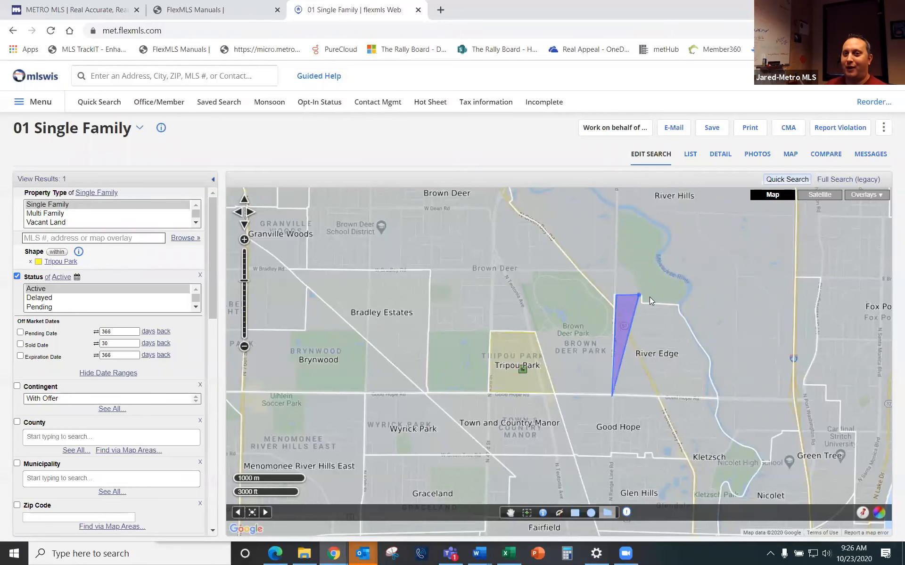
pyautogui.click(650, 298)
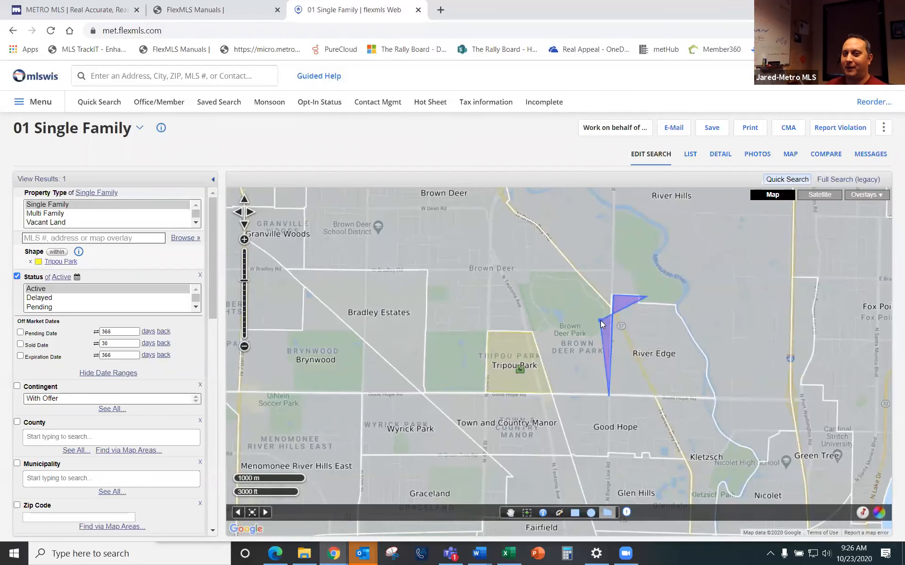
pyautogui.doubleClick(602, 324)
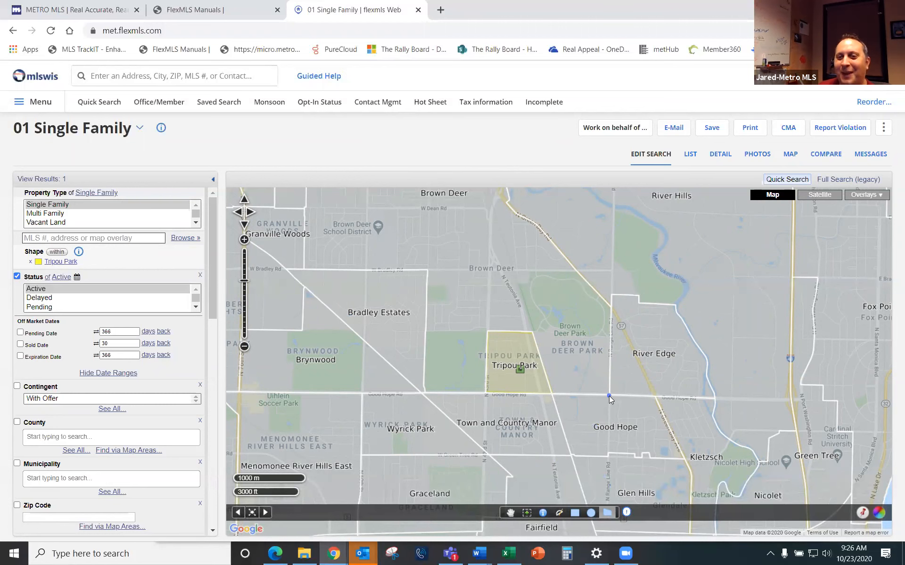
# Step: Redraw the River Edge polygon from Good Hope Rd around the northeast bend and close it
pyautogui.moveTo(610, 395); pyautogui.dragTo(610, 394)
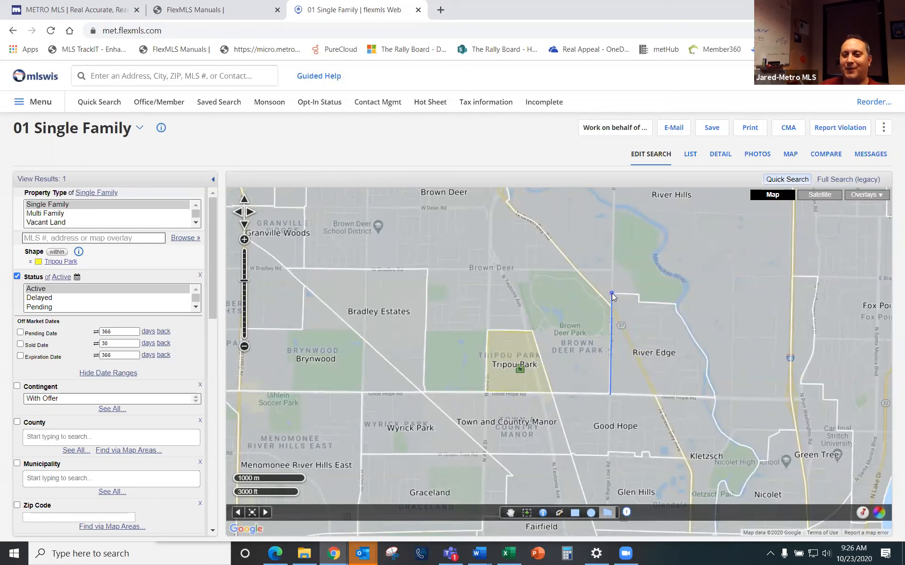
pyautogui.click(612, 293)
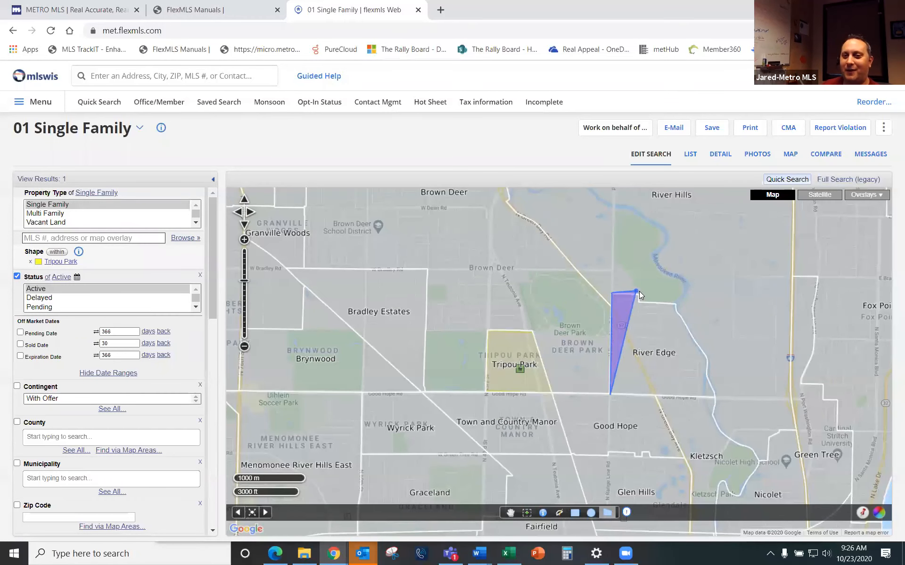
pyautogui.click(639, 294)
pyautogui.click(639, 300)
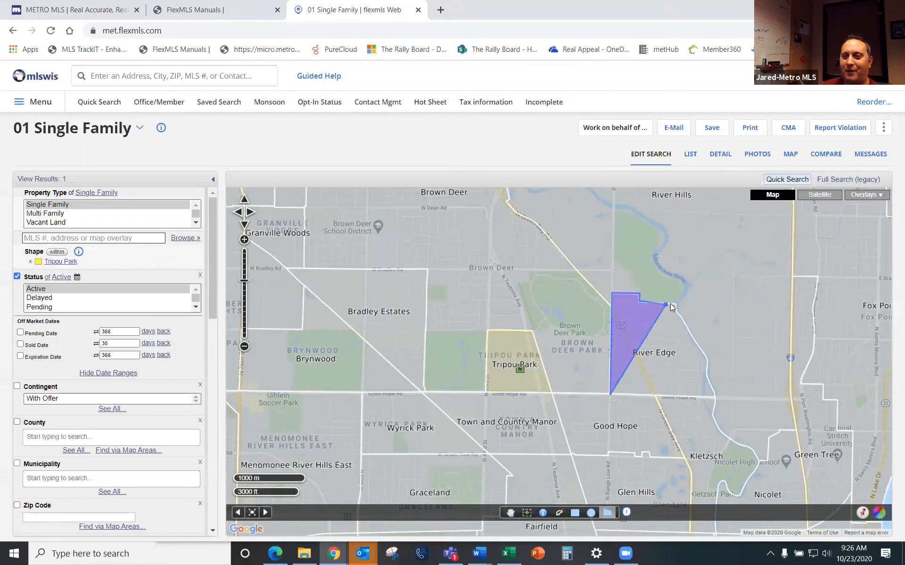
pyautogui.click(675, 303)
pyautogui.click(716, 338)
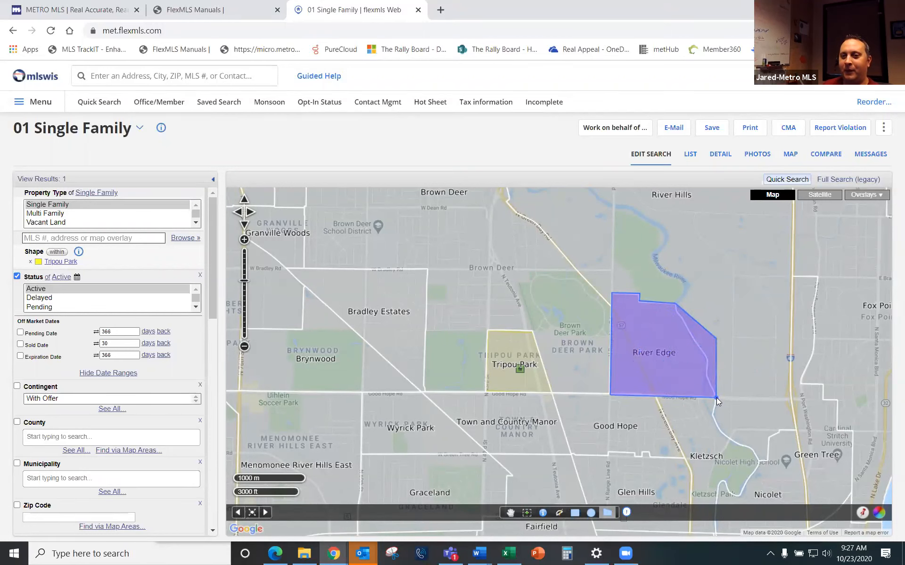
pyautogui.doubleClick(716, 397)
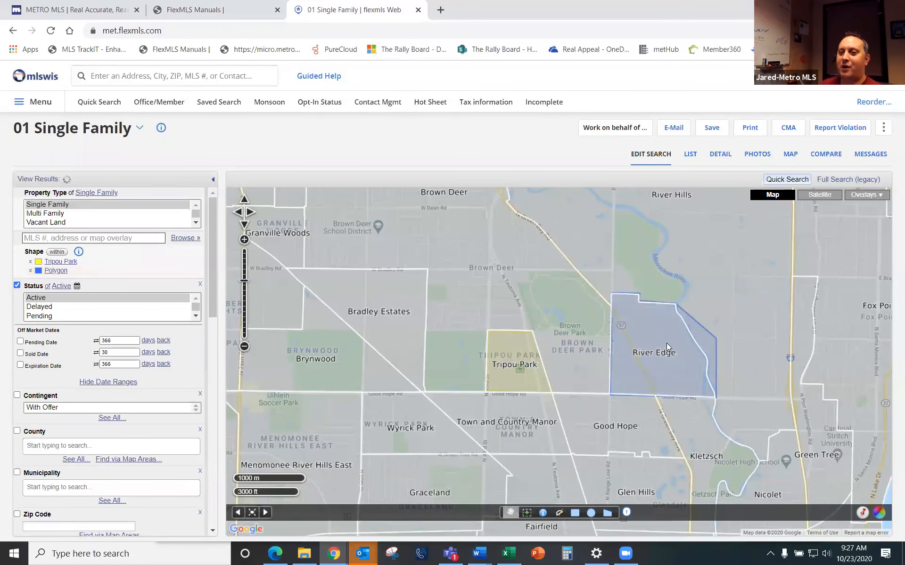
# Step: Rename the new polygon shape 'River Edge'
pyautogui.scroll(2, 710, 378)
pyautogui.scroll(-1, 571, 357)
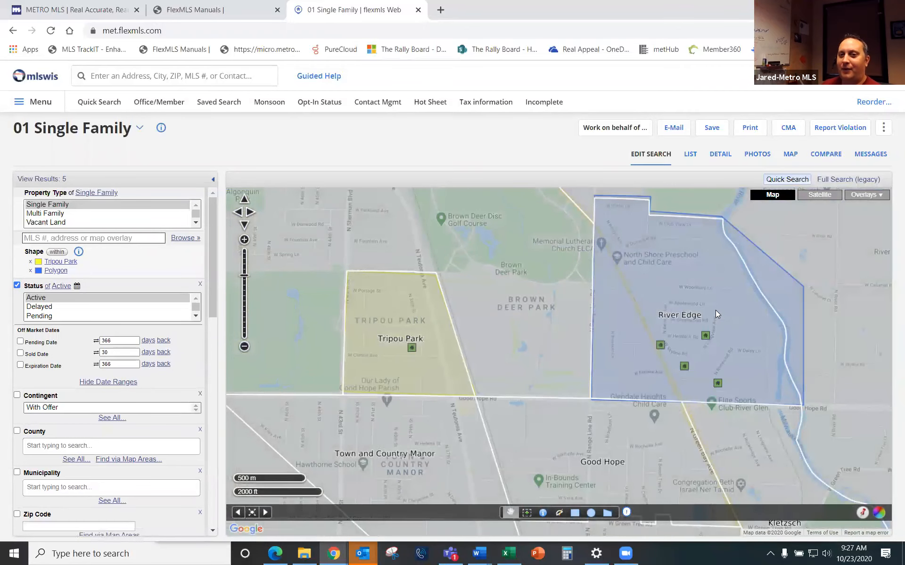
pyautogui.click(715, 310)
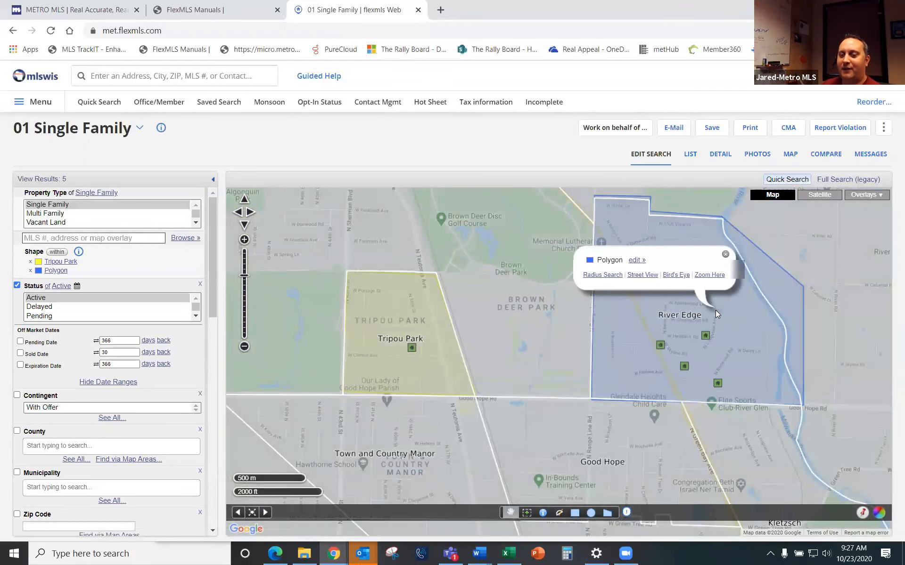
pyautogui.click(636, 260)
pyautogui.press('BackSpace')
pyautogui.press('BackSpace')
pyautogui.press('BackSpace')
pyautogui.press('BackSpace')
pyautogui.press('BackSpace')
pyautogui.press('BackSpace')
pyautogui.press('BackSpace')
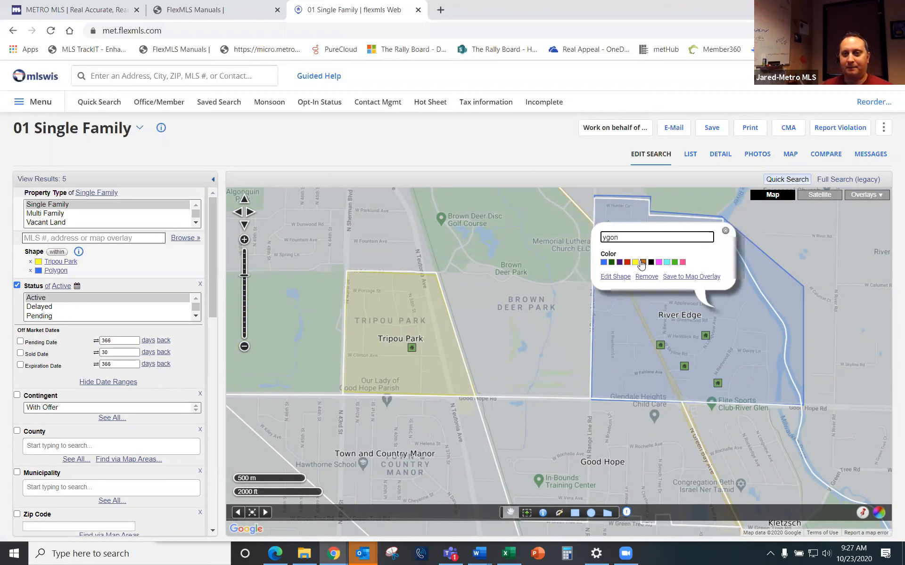
pyautogui.write('Random')
pyautogui.press('BackSpace')
pyautogui.press('BackSpace')
pyautogui.press('BackSpace')
pyautogui.press('BackSpace')
pyautogui.press('BackSpace')
pyautogui.press('BackSpace')
pyautogui.write('River Edge')
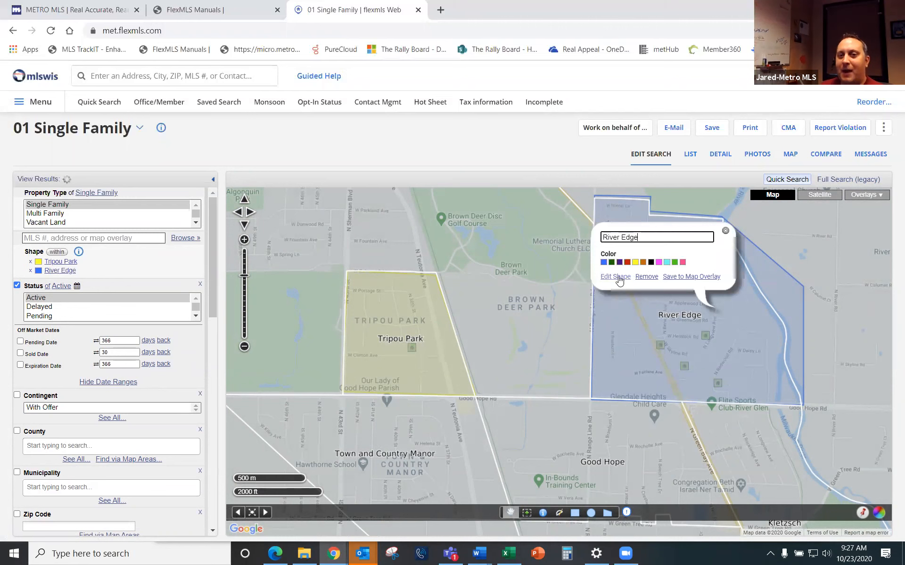
pyautogui.click(616, 280)
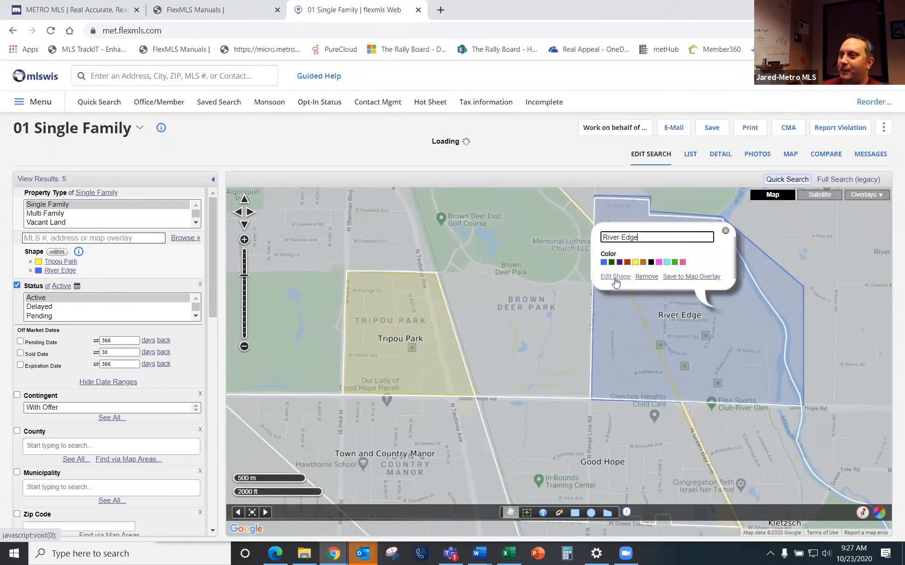
# Step: Drag River Edge's eastern vertices inward to follow the river, yielding 5 results
pyautogui.click(615, 280)
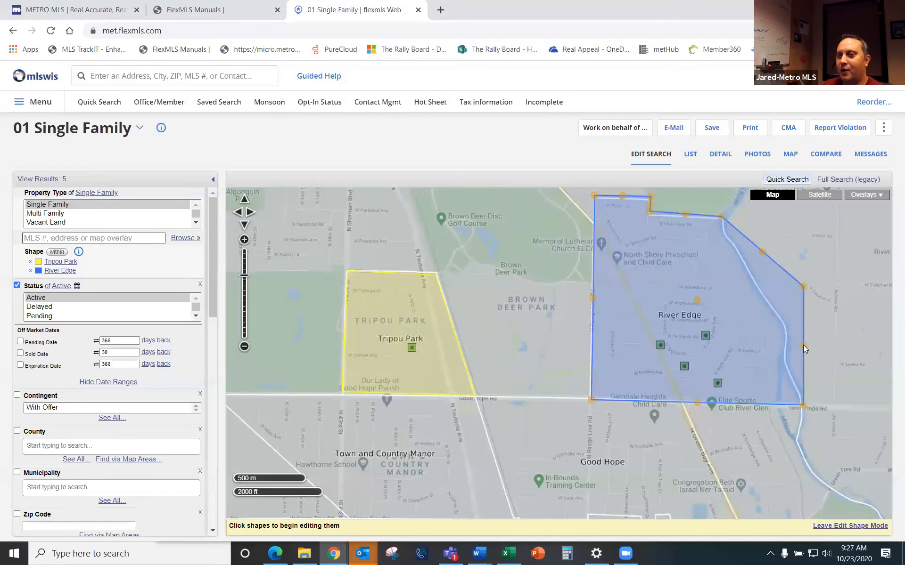
pyautogui.moveTo(804, 346); pyautogui.dragTo(786, 362)
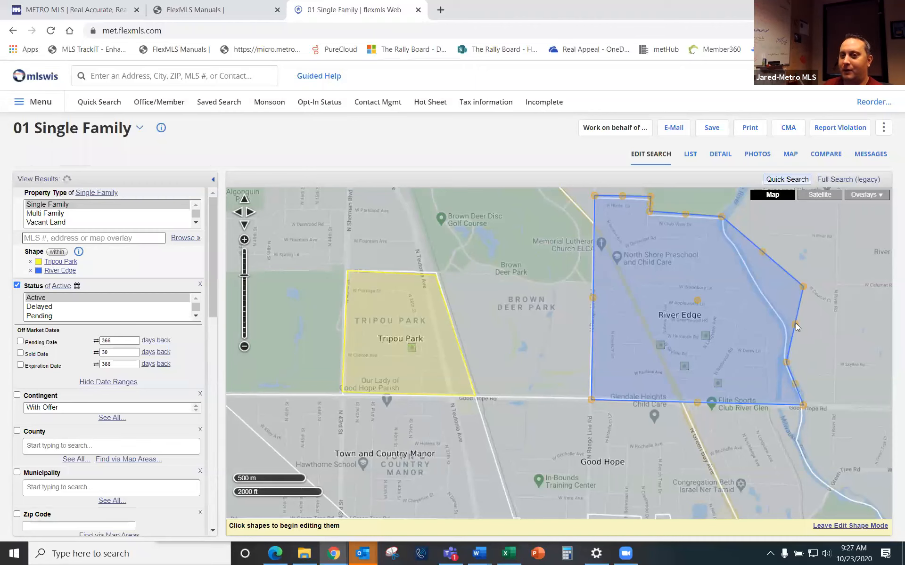
pyautogui.moveTo(795, 325); pyautogui.dragTo(791, 324)
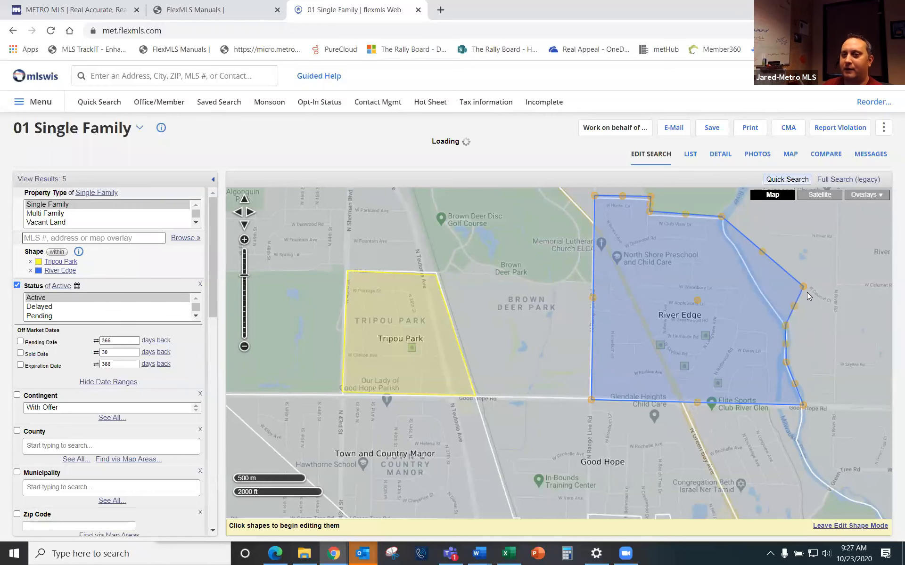
pyautogui.moveTo(804, 287); pyautogui.dragTo(764, 298)
pyautogui.moveTo(741, 251); pyautogui.dragTo(736, 250)
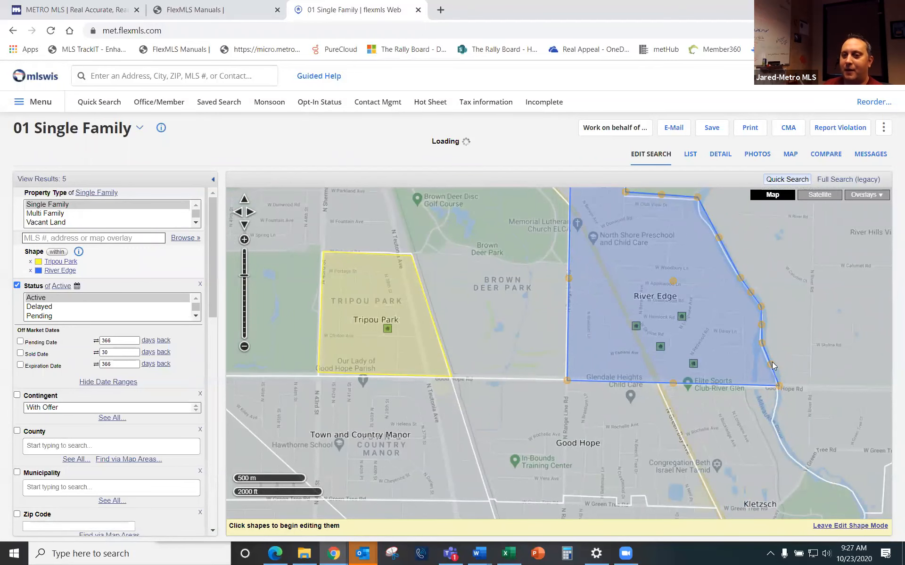
pyautogui.click(844, 527)
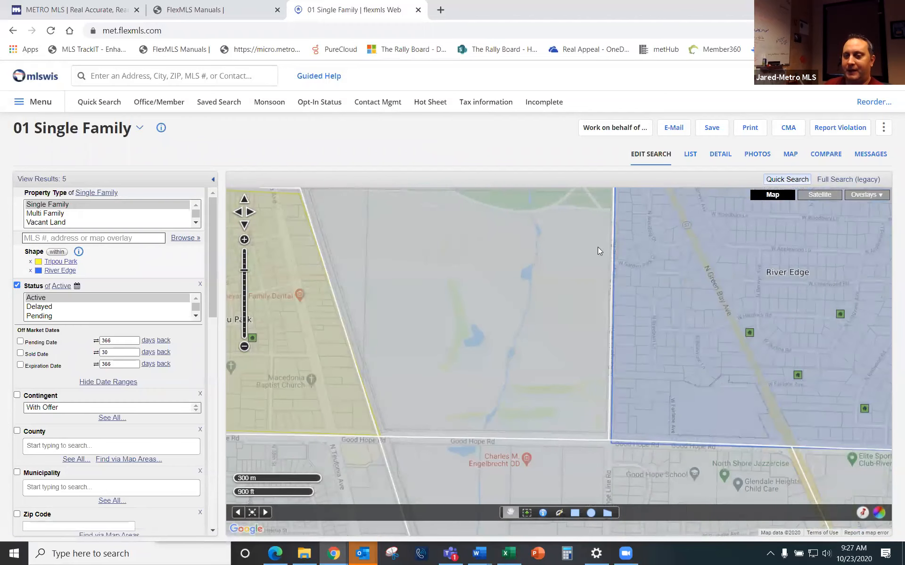
pyautogui.scroll(-1, 430, 361)
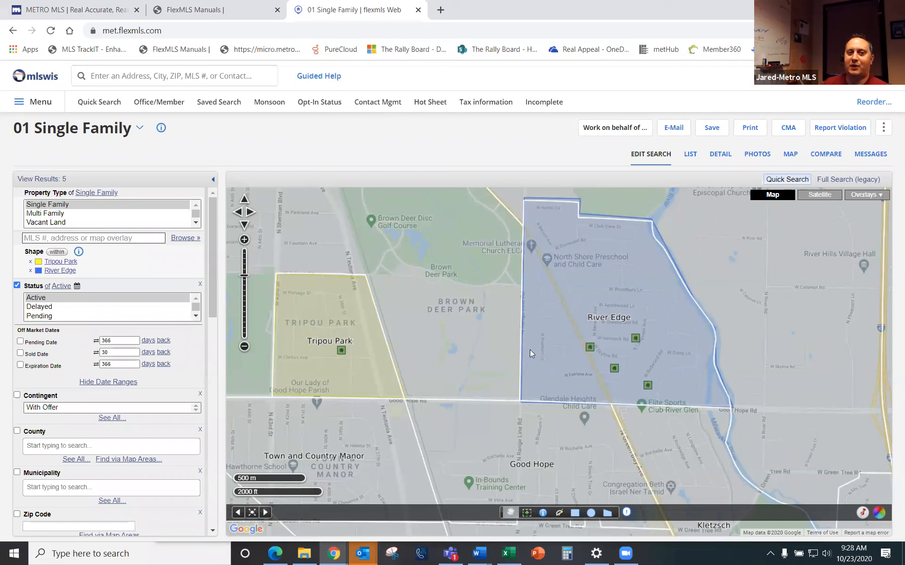
# Step: Add the River Edge and Tripou Park shapes to the Milwaukee Area Neighborhoods overlay, then start a fresh Quick Search
pyautogui.click(618, 295)
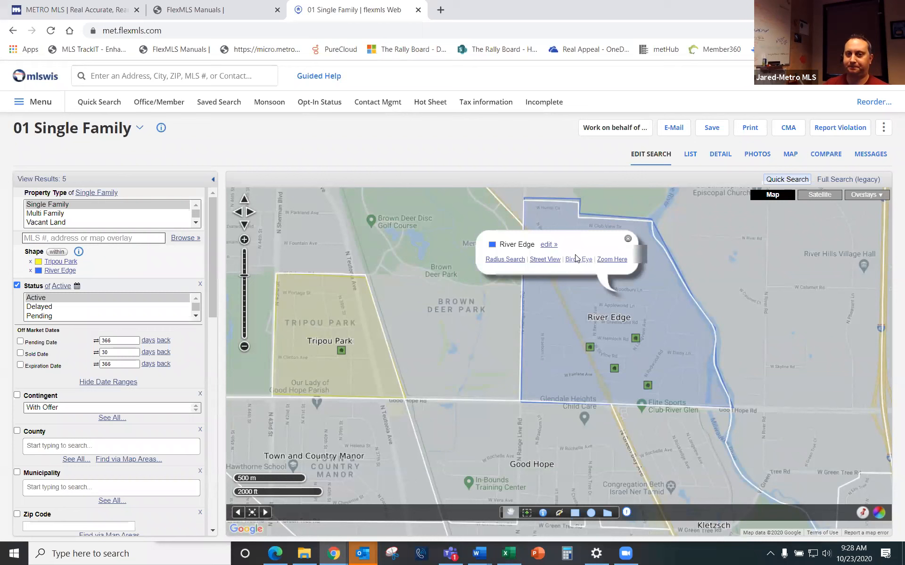
pyautogui.click(548, 245)
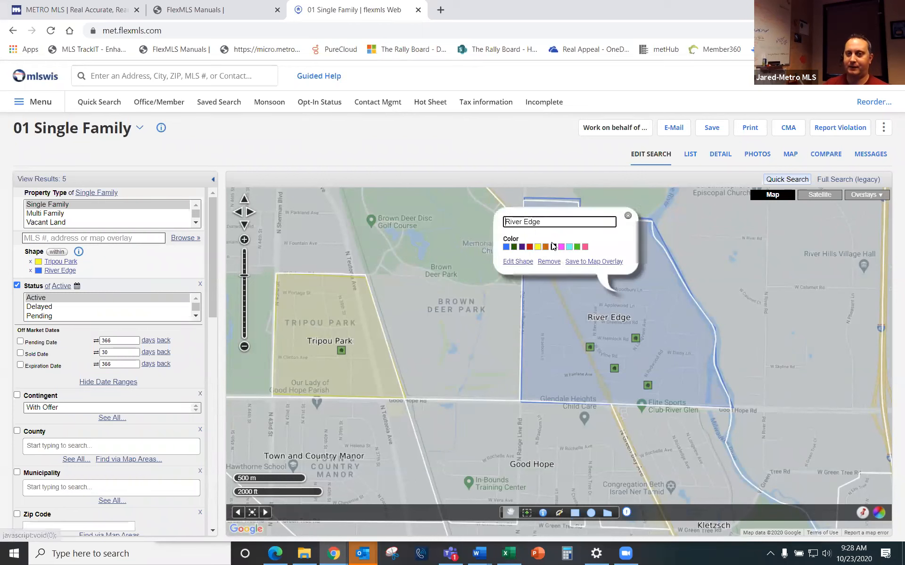
pyautogui.click(593, 262)
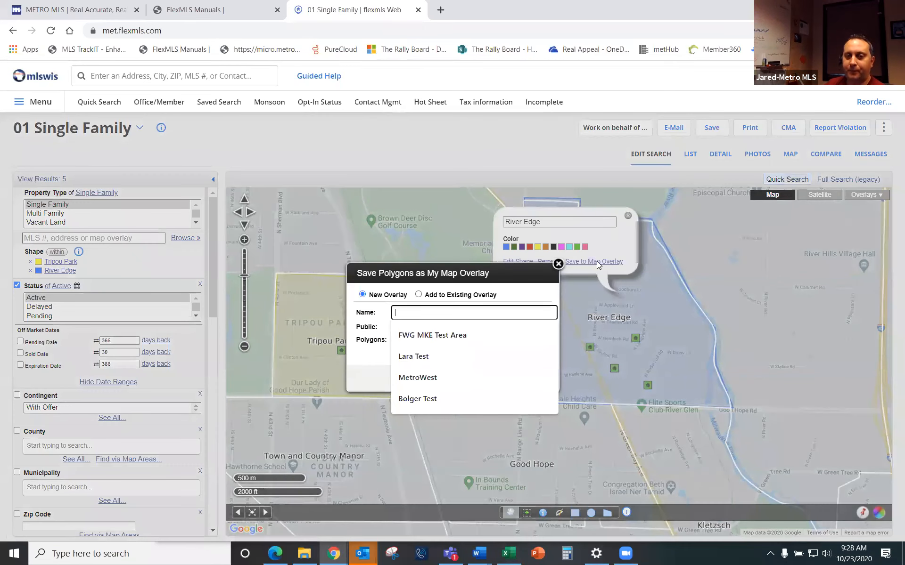
pyautogui.click(419, 295)
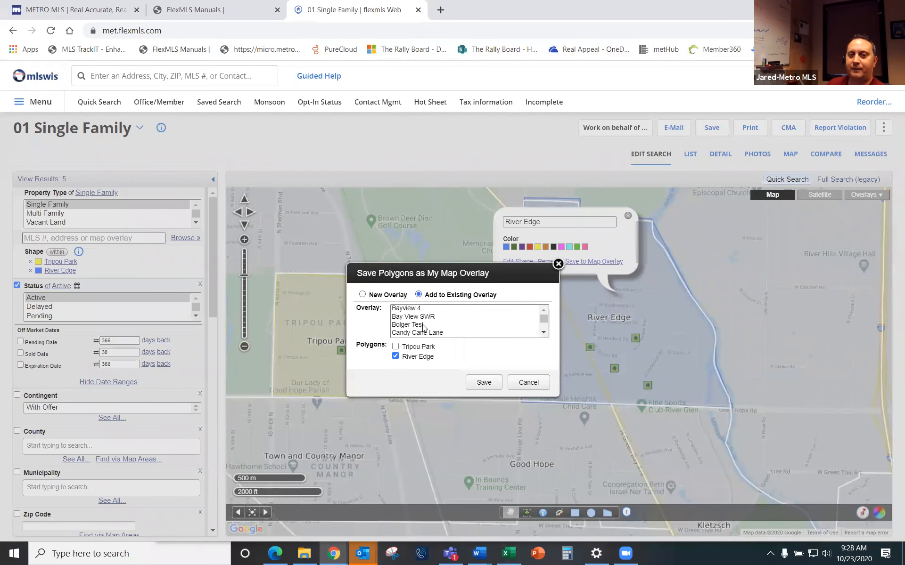
pyautogui.scroll(-3, 423, 327)
pyautogui.scroll(-5, 422, 327)
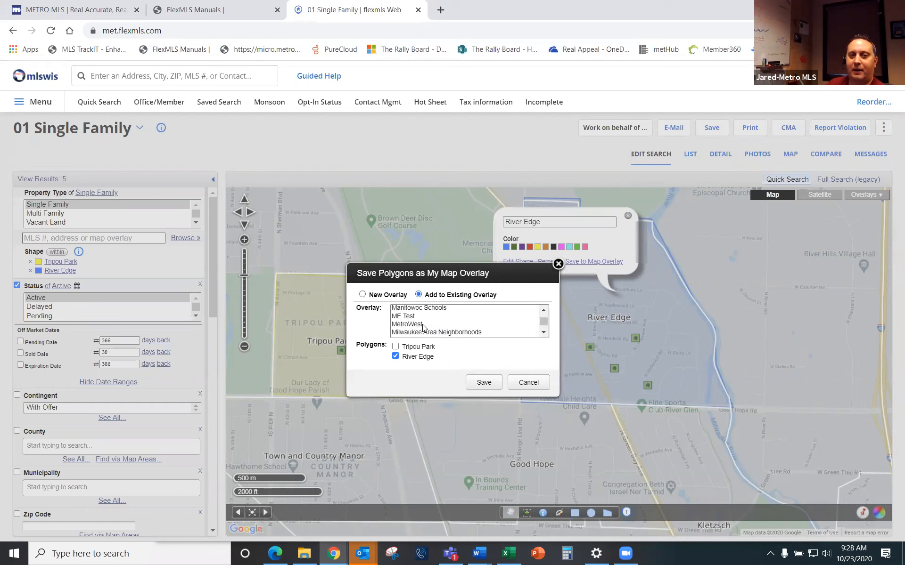
pyautogui.click(466, 311)
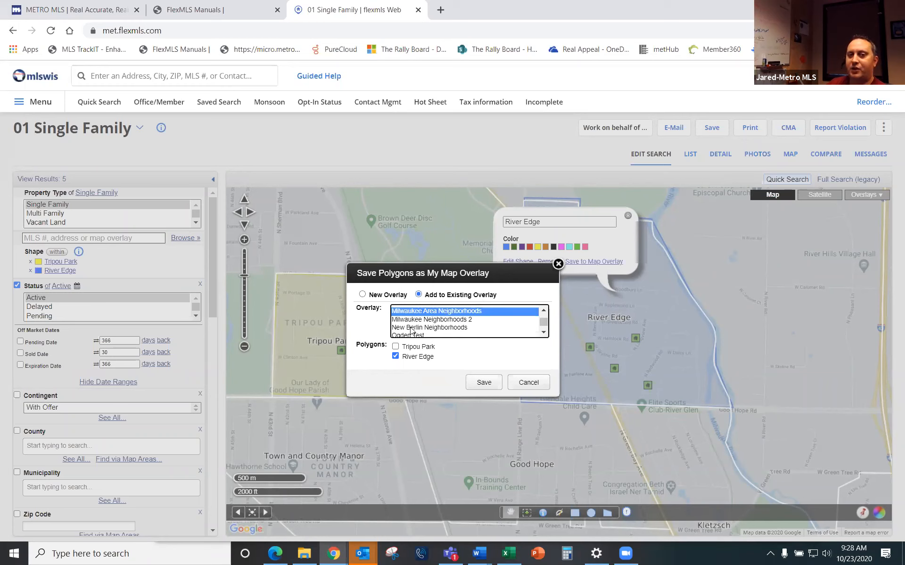
pyautogui.click(394, 348)
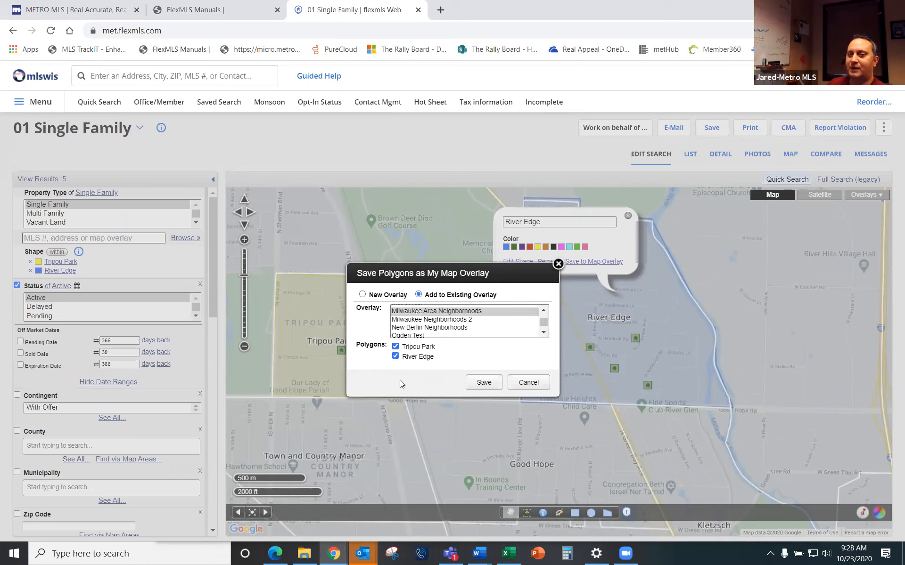
pyautogui.click(488, 380)
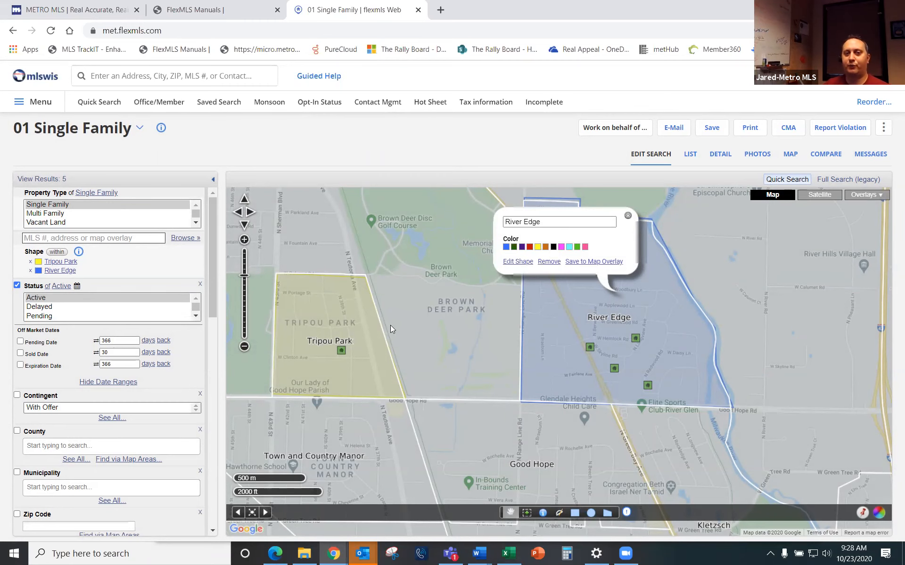
pyautogui.click(106, 104)
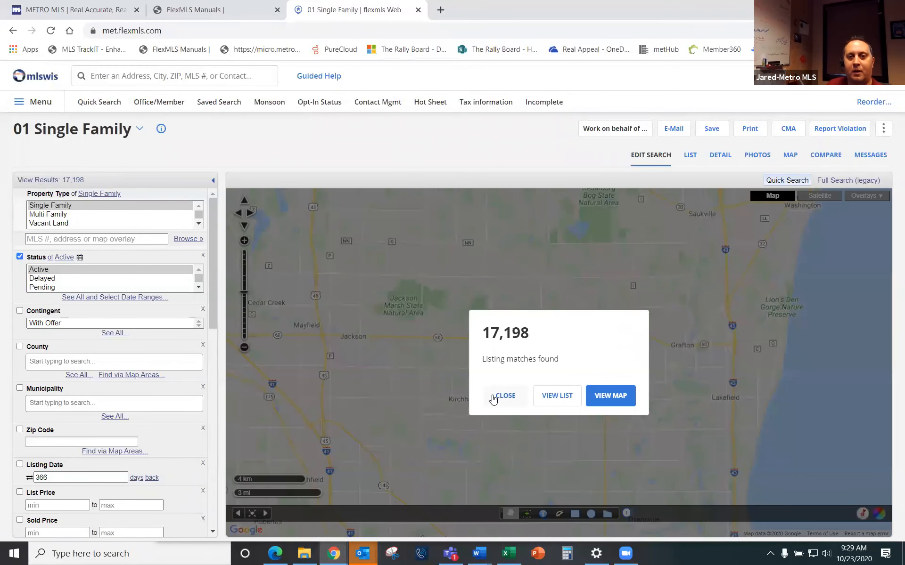
pyautogui.click(501, 396)
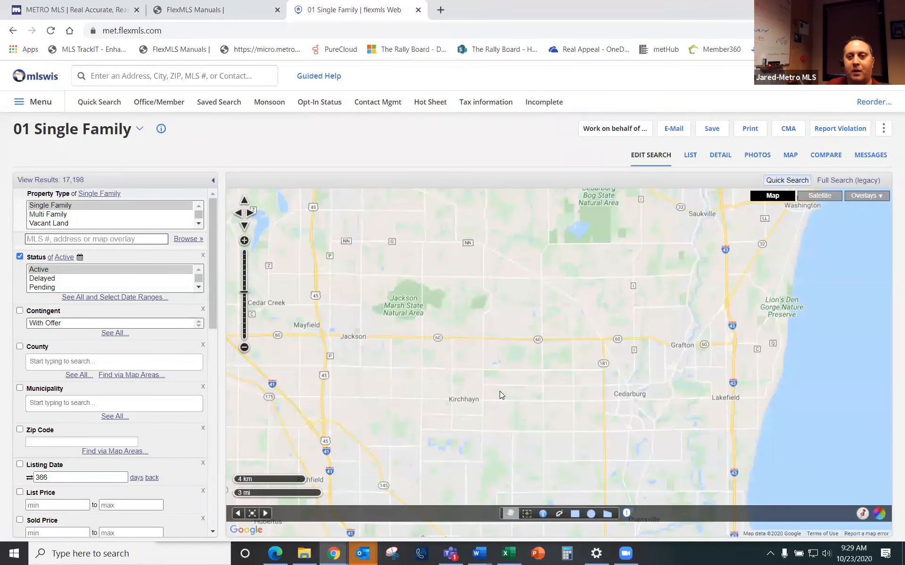
pyautogui.scroll(-1, 449, 325)
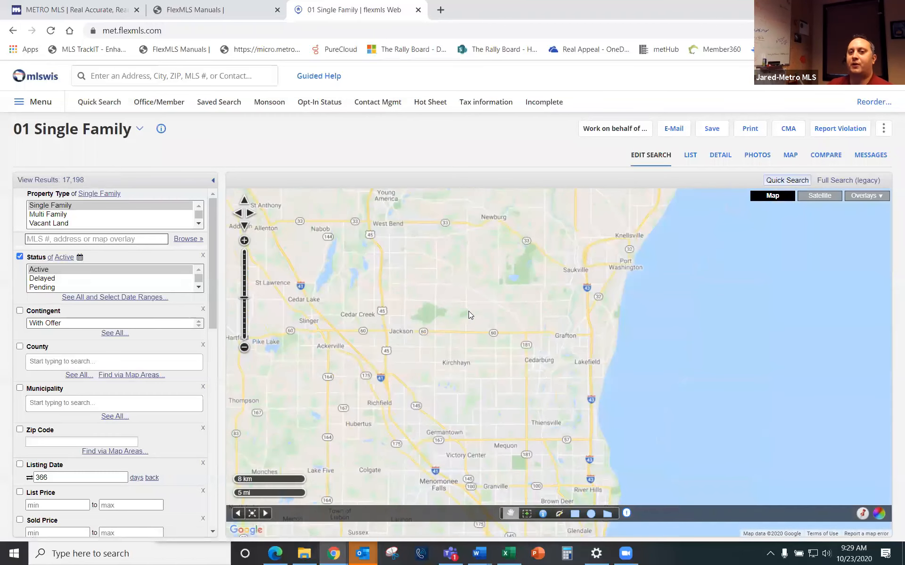
pyautogui.click(867, 198)
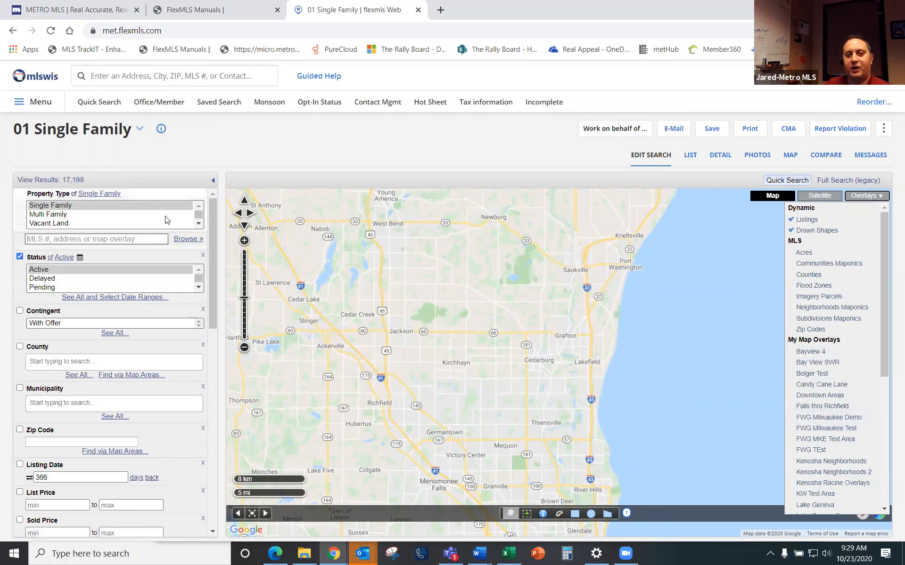
pyautogui.click(36, 241)
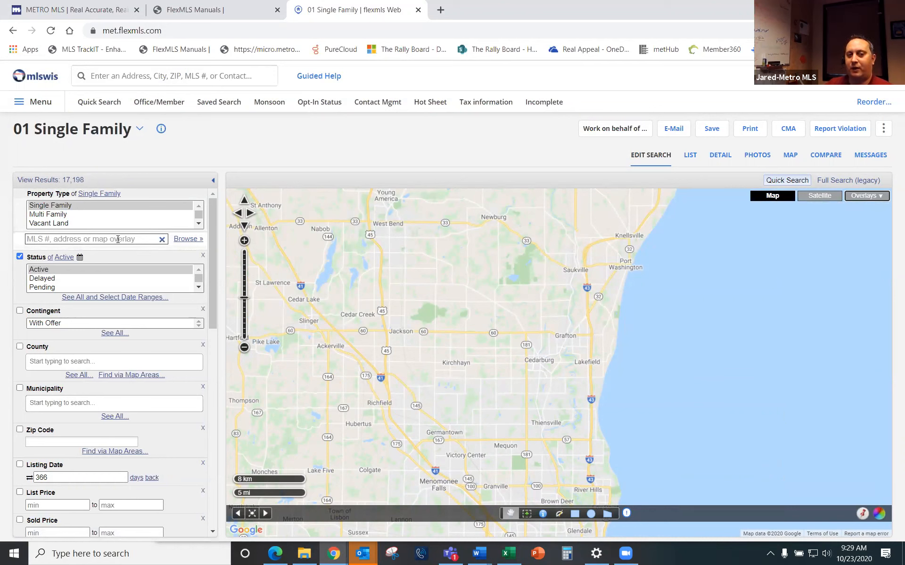
# Step: From the Milwaukee Area Neighborhoods overlay, pick Bay View, Bradley Estates, Clarke Square, College Heights and Conrad Gardens, giving 58 results
pyautogui.click(192, 240)
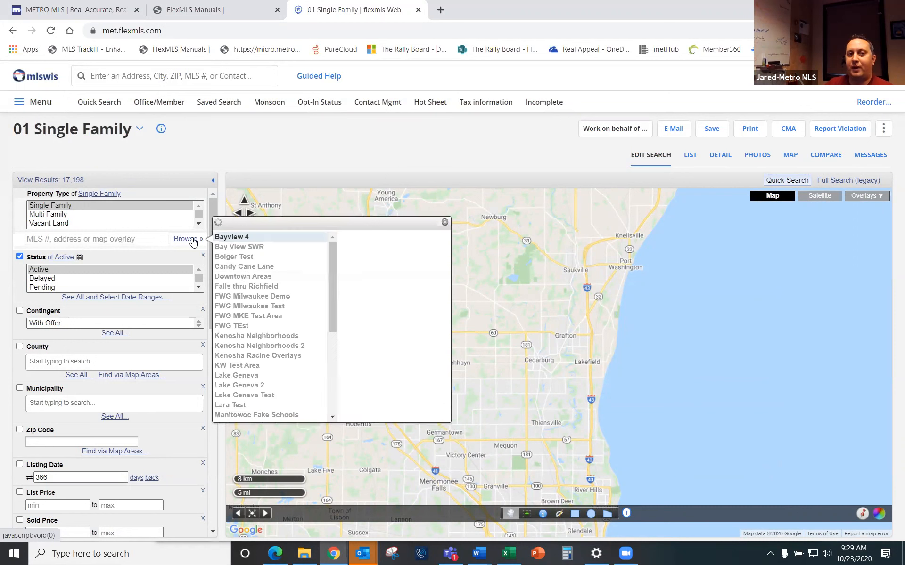
pyautogui.scroll(-3, 245, 342)
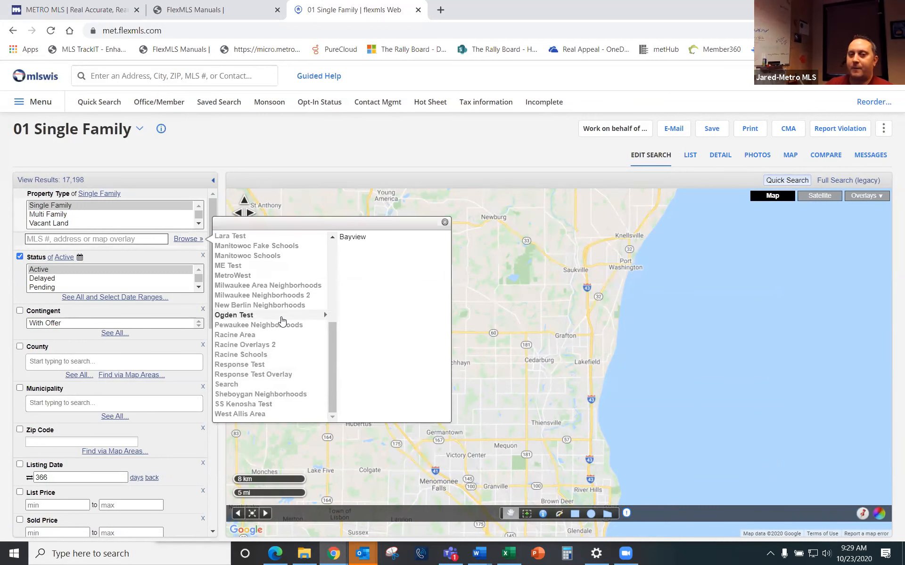
pyautogui.click(278, 286)
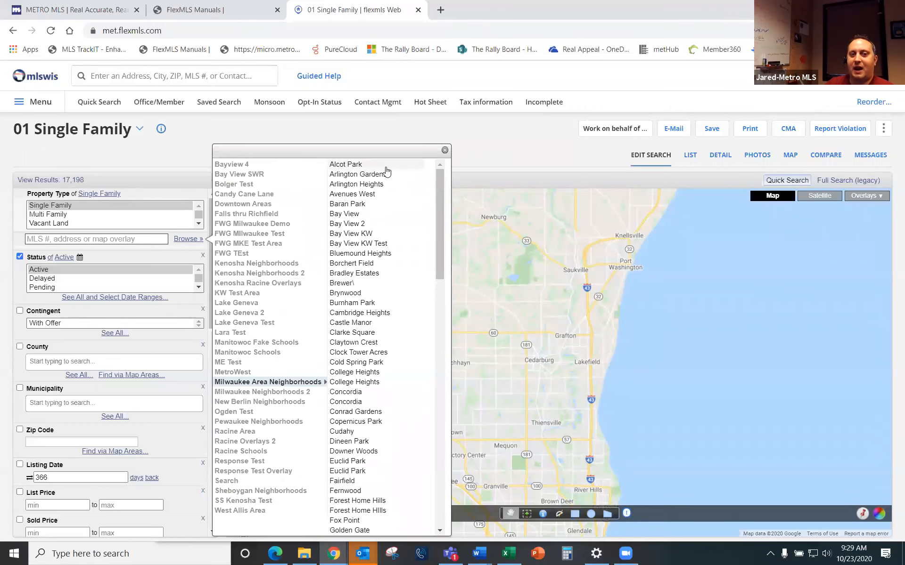
pyautogui.scroll(-8, 377, 448)
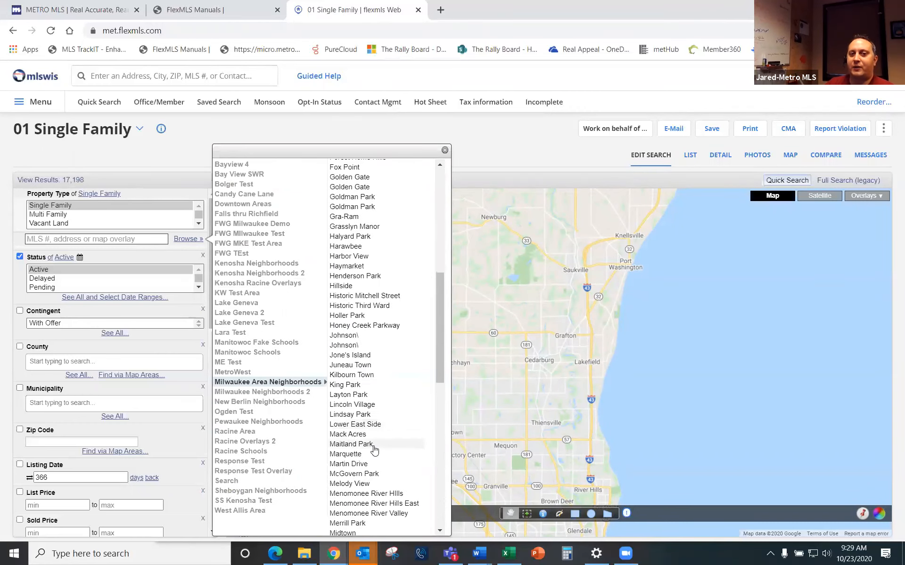
pyautogui.scroll(-10, 375, 450)
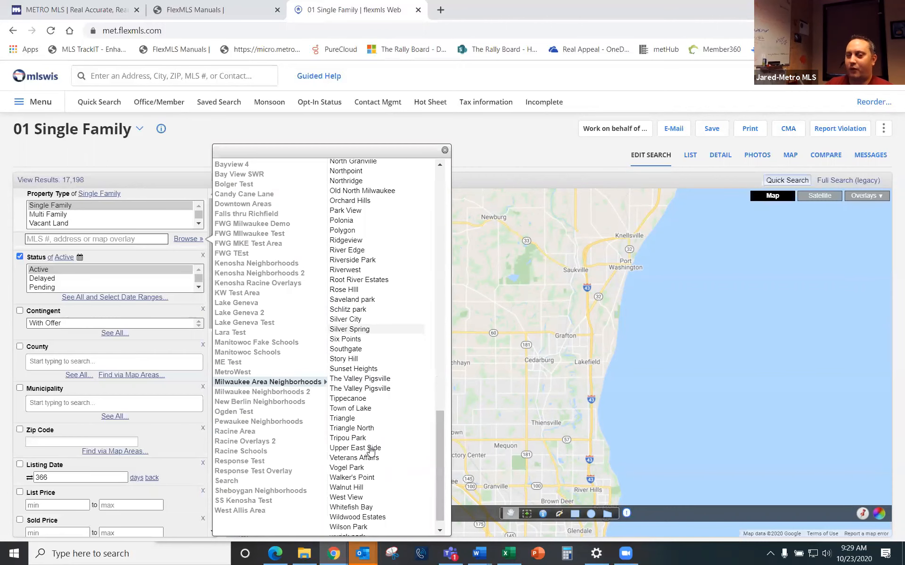
pyautogui.scroll(18, 373, 448)
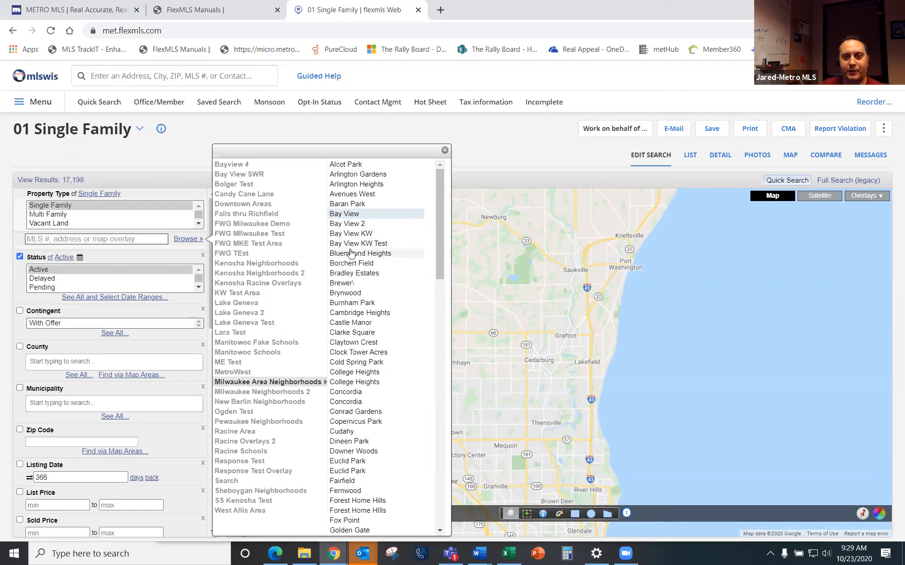
pyautogui.click(367, 275)
pyautogui.click(339, 332)
pyautogui.click(339, 372)
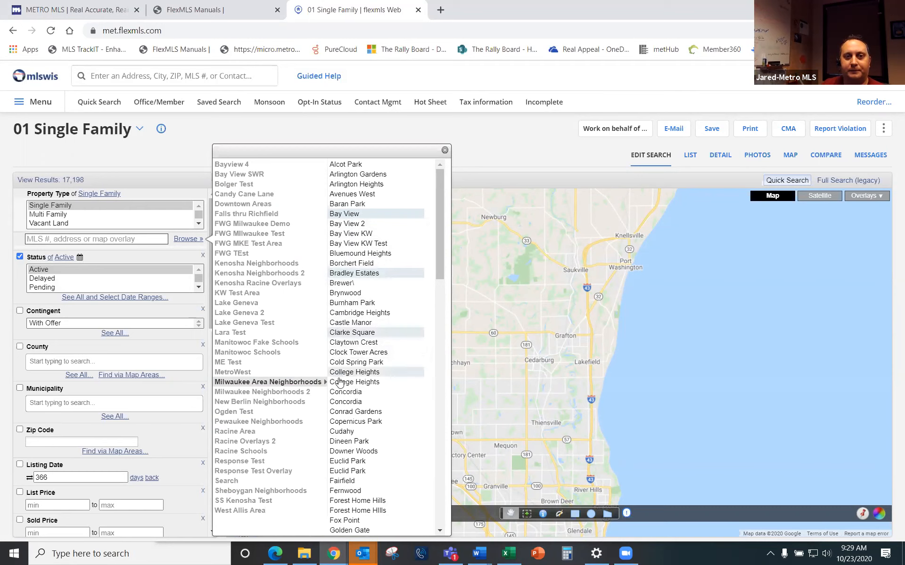
pyautogui.click(346, 413)
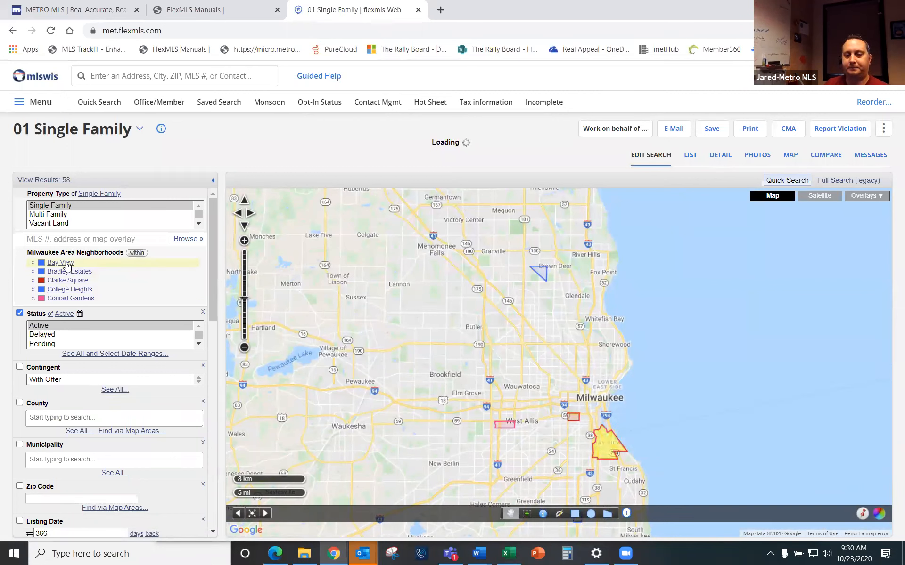
# Step: Remove Conrad Gardens from the search and start a fresh Quick Search with 17,197 matches
pyautogui.click(33, 299)
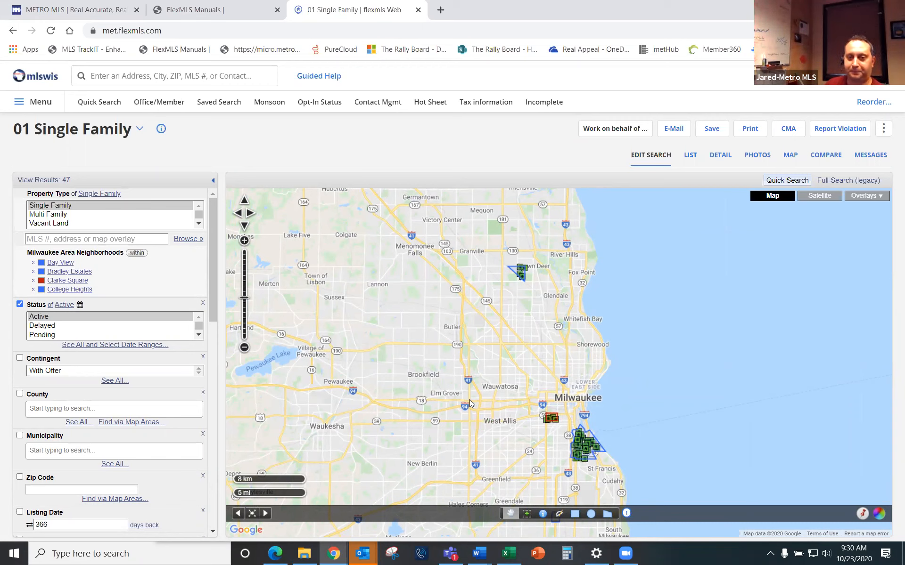
pyautogui.click(100, 102)
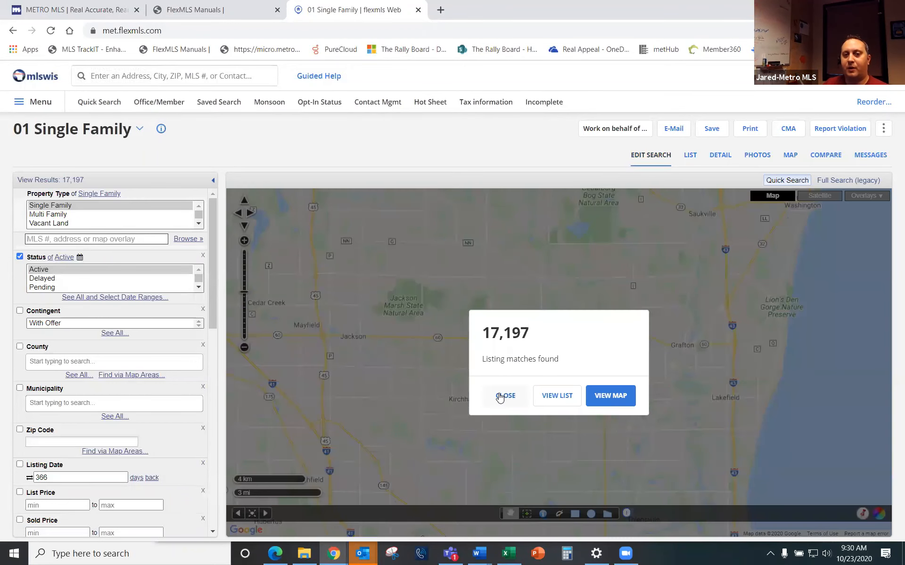
# Step: Pin the saved Grafton street address on the search map
pyautogui.click(500, 397)
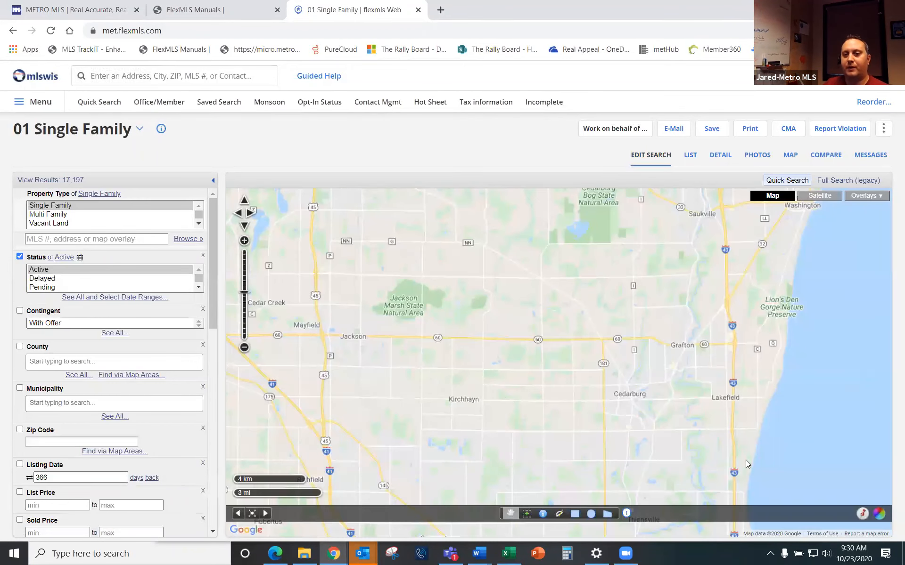
pyautogui.click(863, 515)
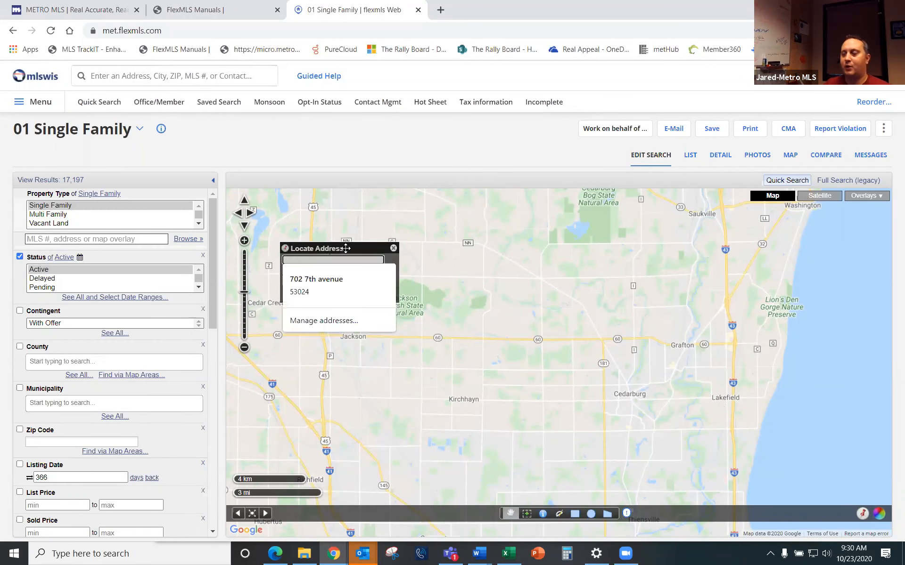
pyautogui.click(325, 280)
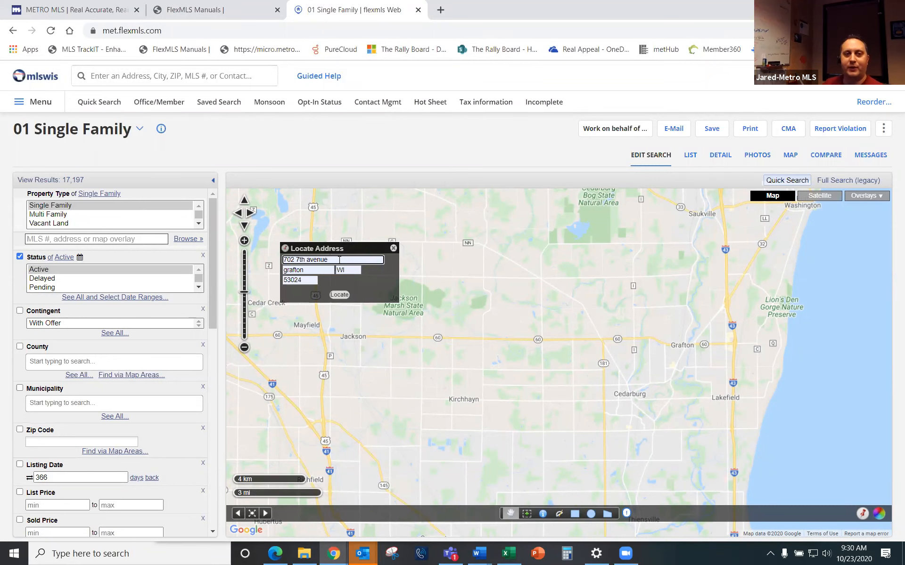
pyautogui.click(333, 295)
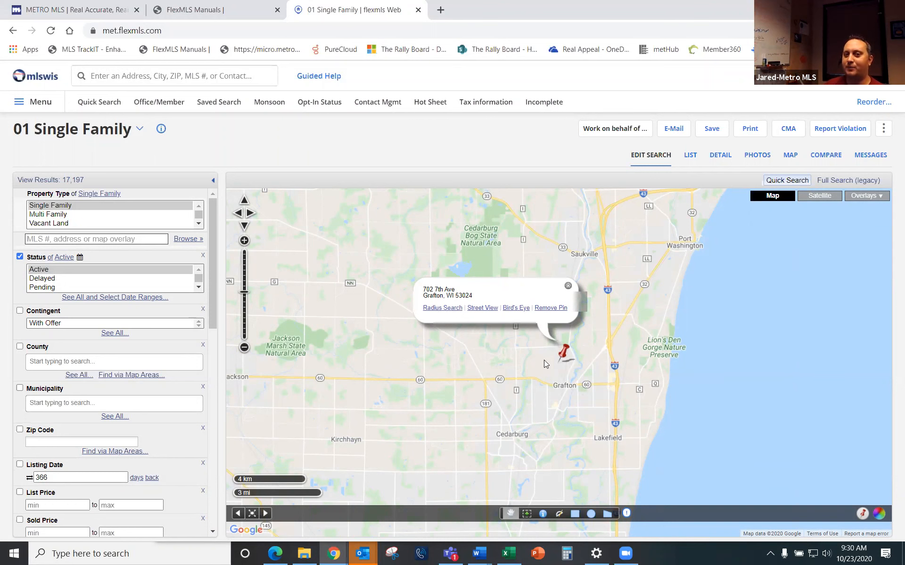
# Step: Draw a 1.0-mile radius circle around the Grafton pin, cutting results to 16
pyautogui.click(443, 308)
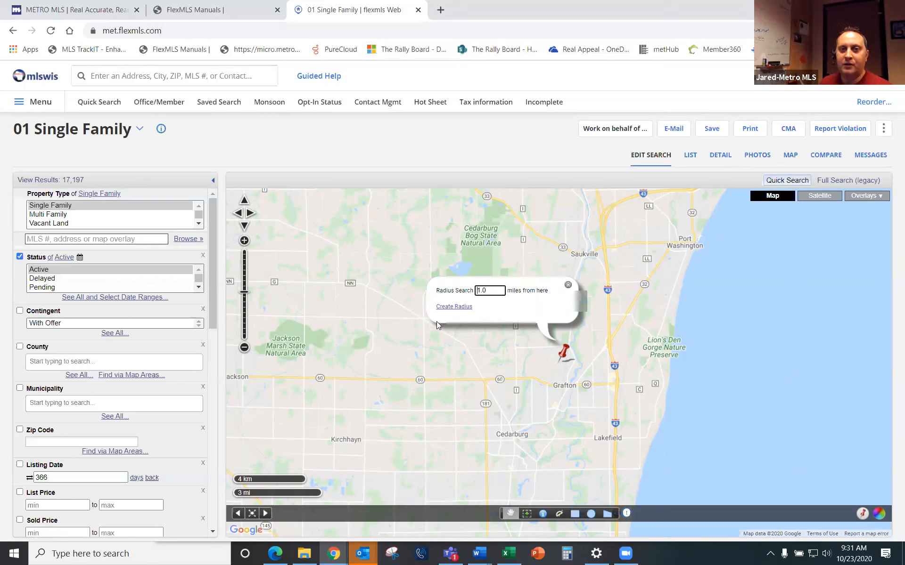
pyautogui.click(449, 307)
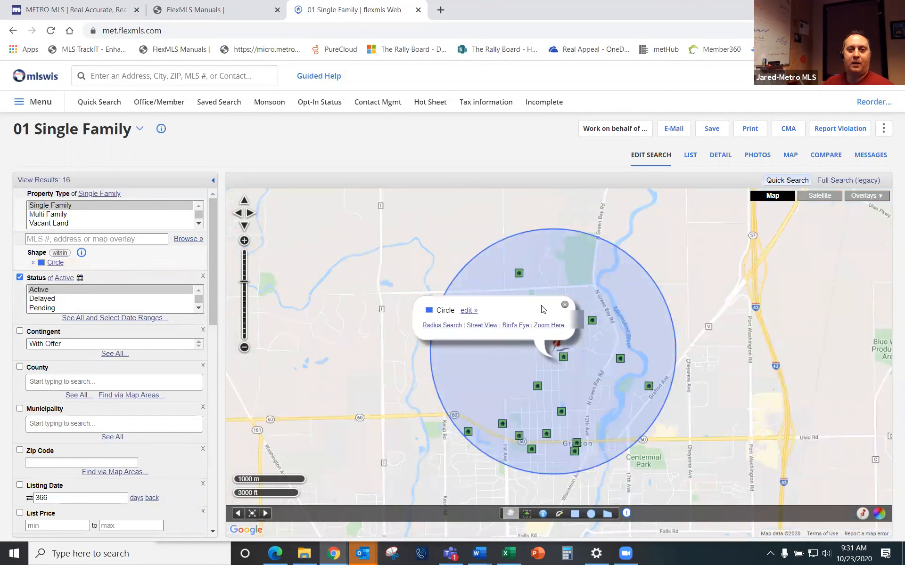
pyautogui.click(565, 305)
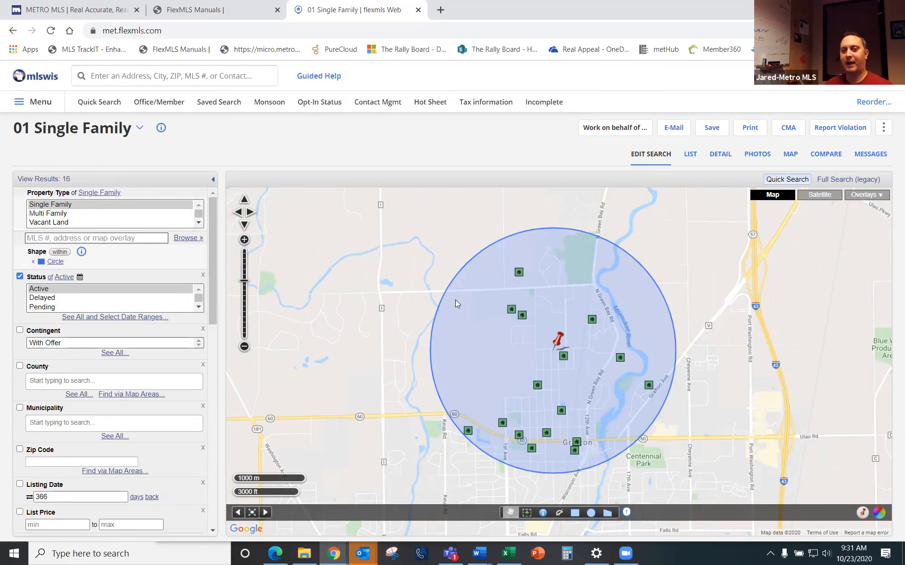
pyautogui.click(558, 343)
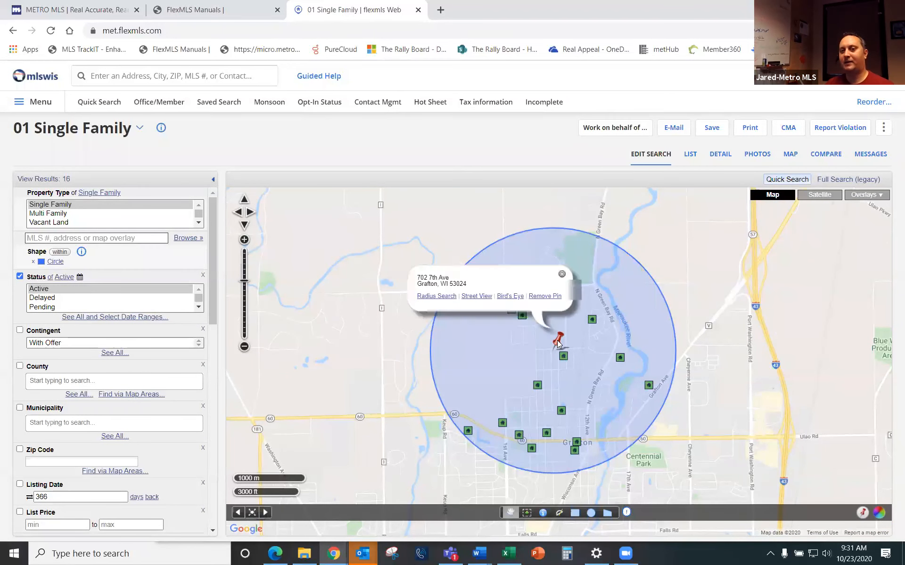
# Step: Replace the 1-mile circle with a 2-mile radius circle around the pin, giving 54 results
pyautogui.click(435, 296)
pyautogui.press('Delete')
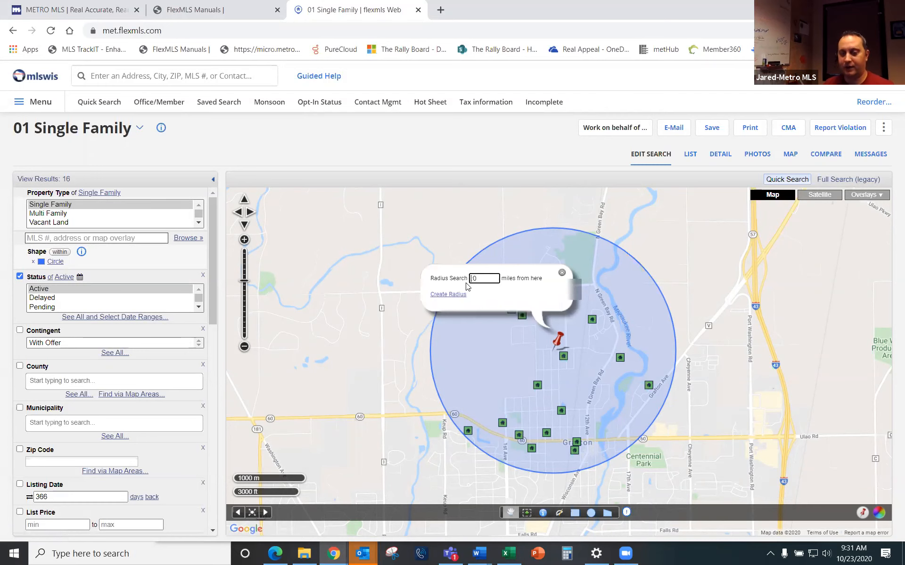
pyautogui.write('2')
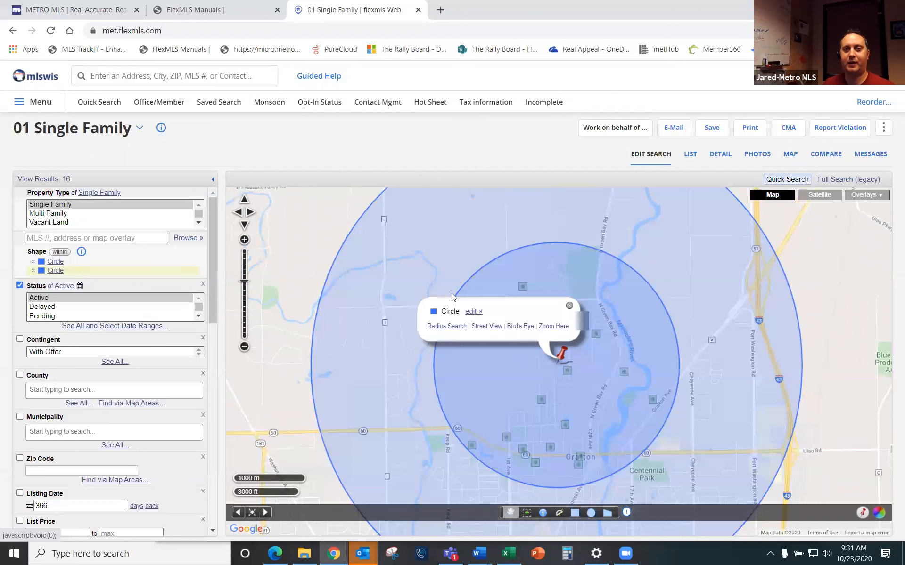
pyautogui.click(451, 295)
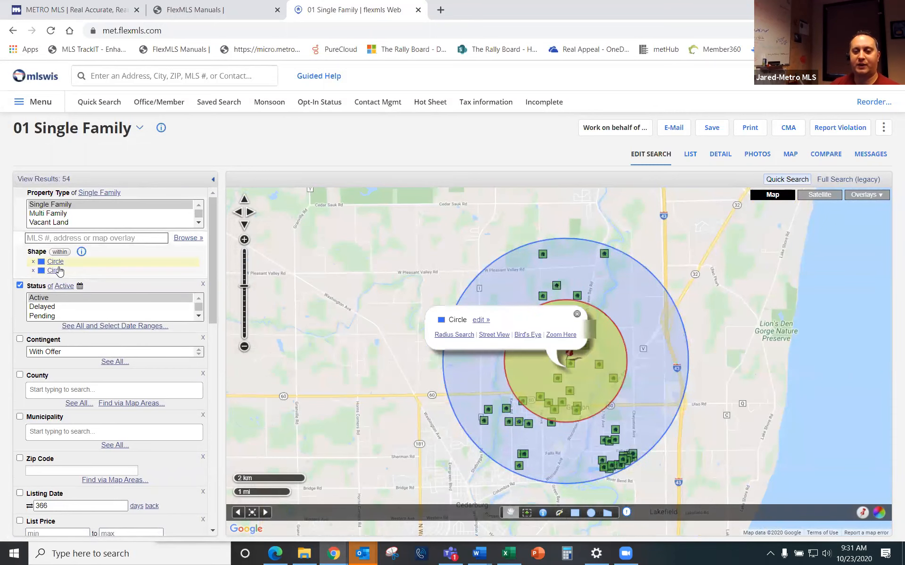
pyautogui.click(33, 262)
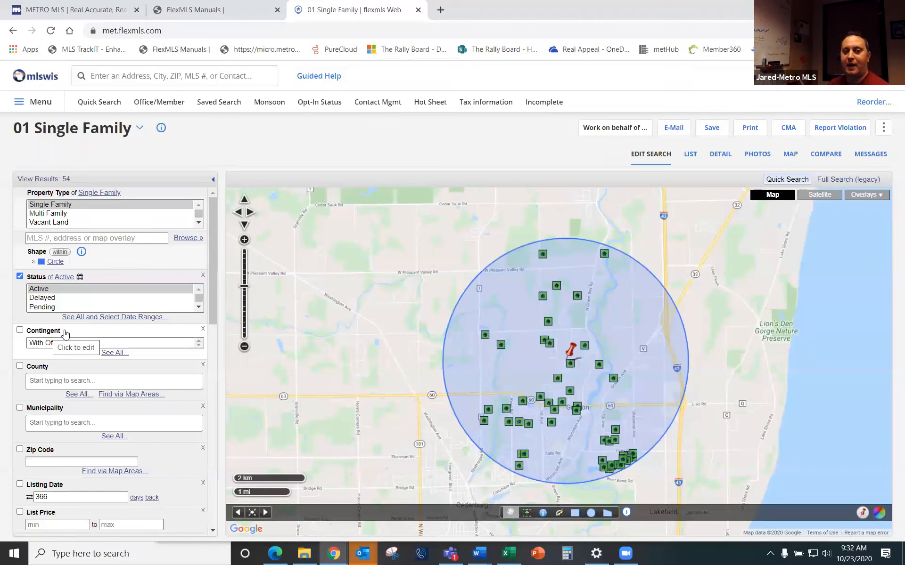
# Step: Exclude contingent With Offer listings and view the 31 remaining results as a list
pyautogui.click(54, 347)
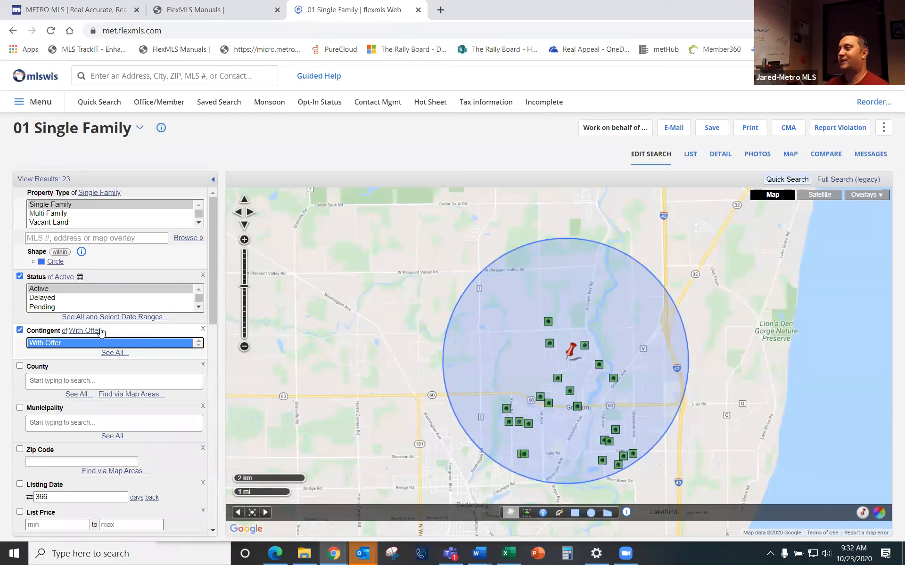
pyautogui.click(66, 331)
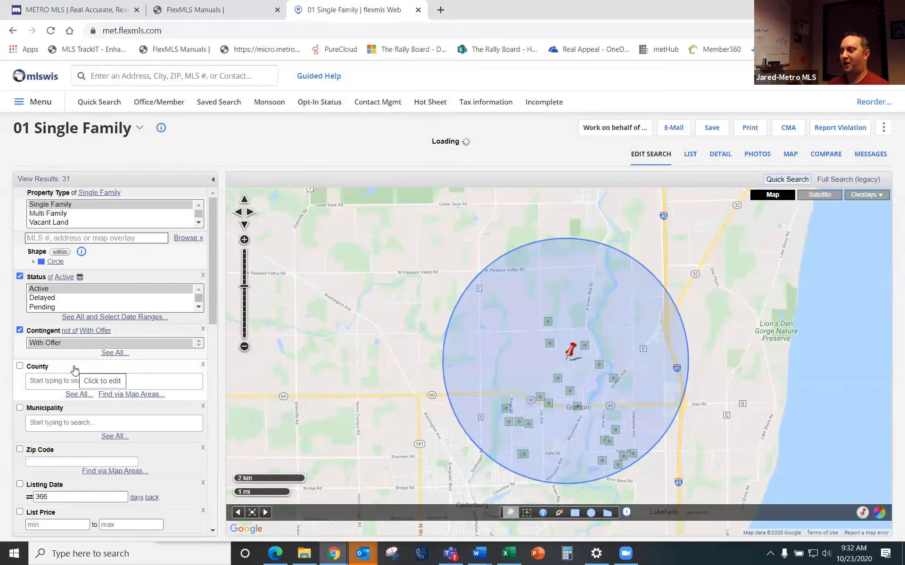
pyautogui.click(43, 180)
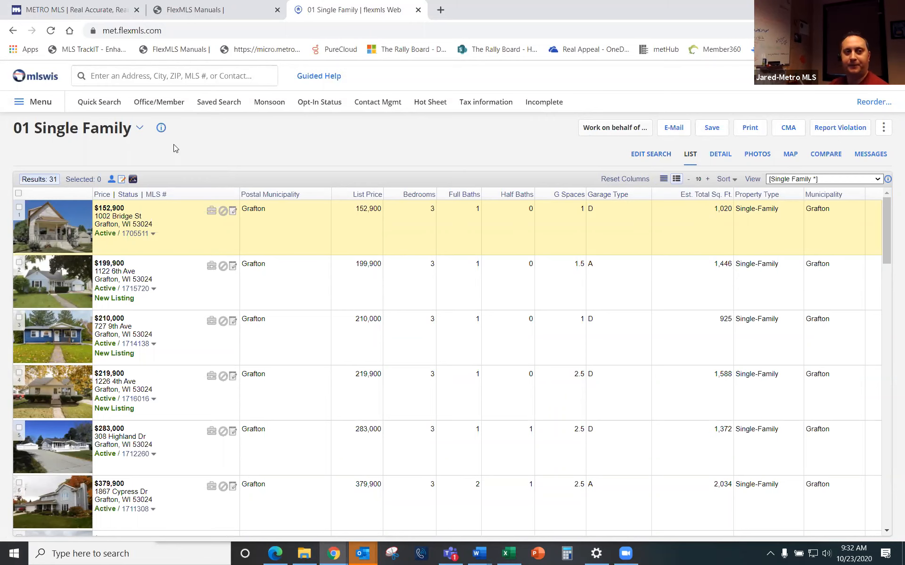
# Step: Go back to the search criteria and start a new Quick Search showing 17,178 matches
pyautogui.click(650, 156)
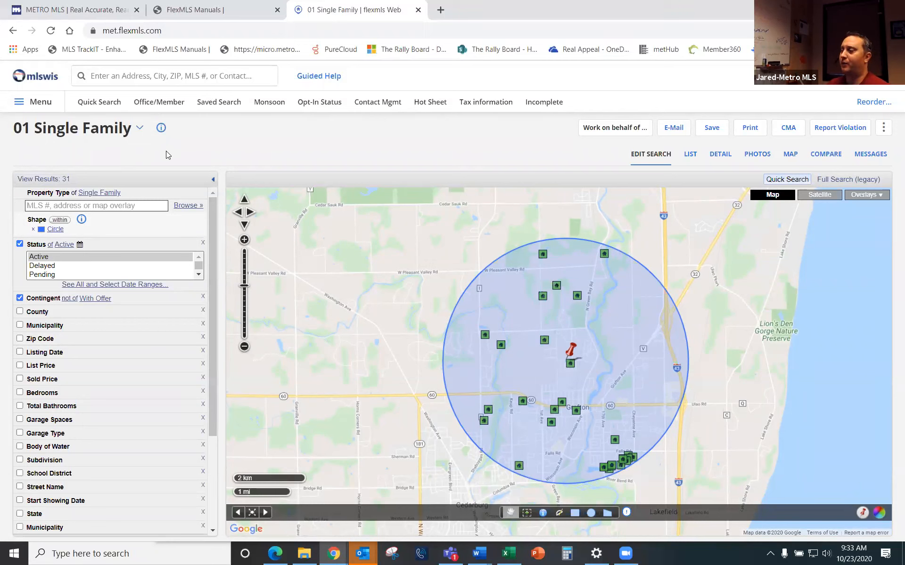
pyautogui.click(106, 107)
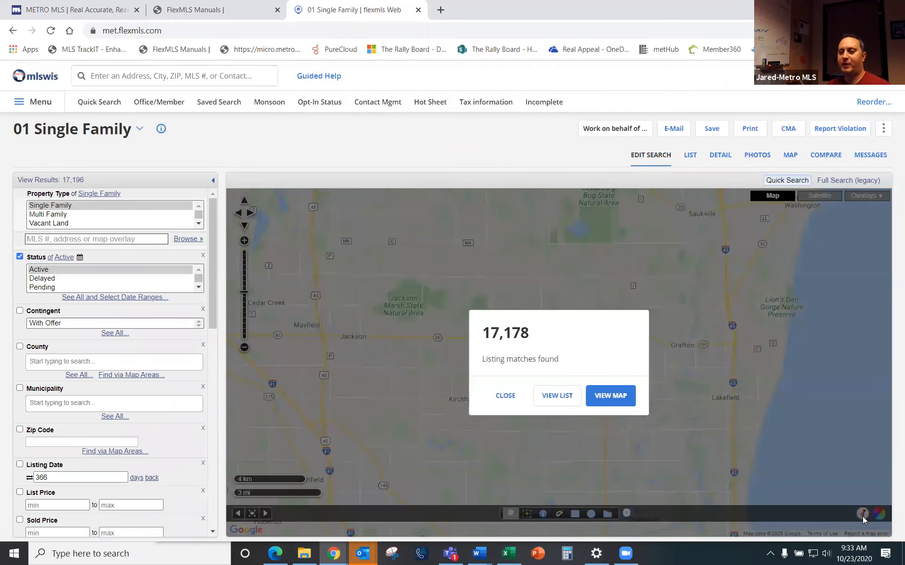
# Step: Locate the W North Avenue address in Wauwatosa, WI on the map
pyautogui.click(505, 400)
pyautogui.click(862, 514)
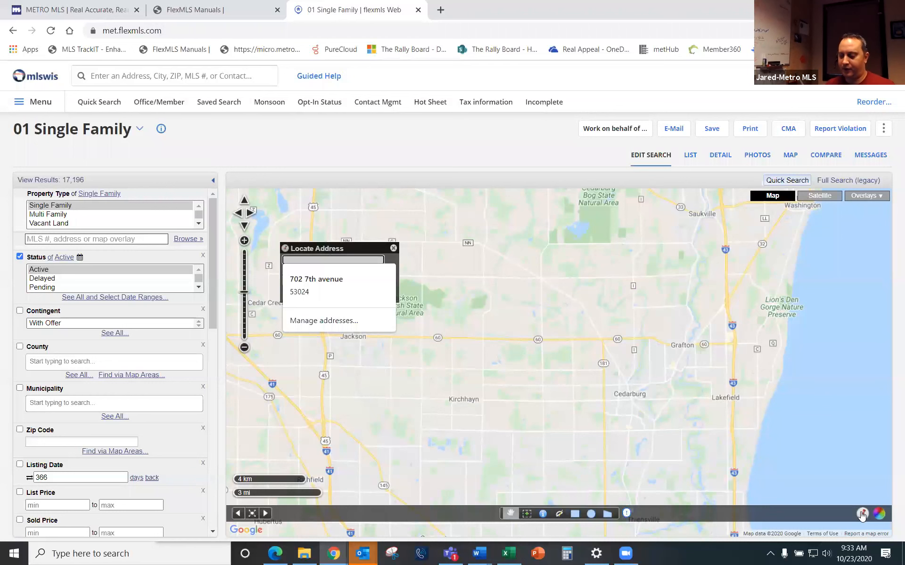
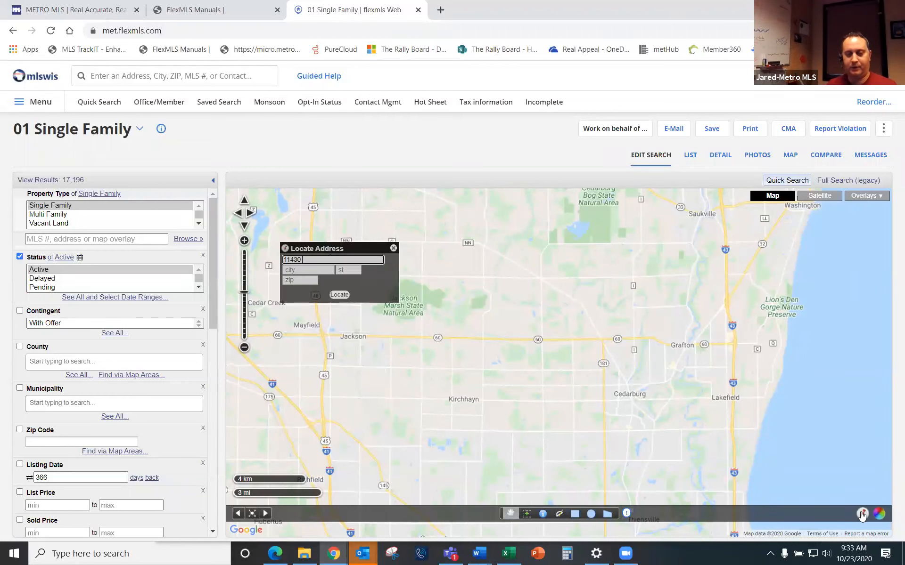
pyautogui.press('Tab')
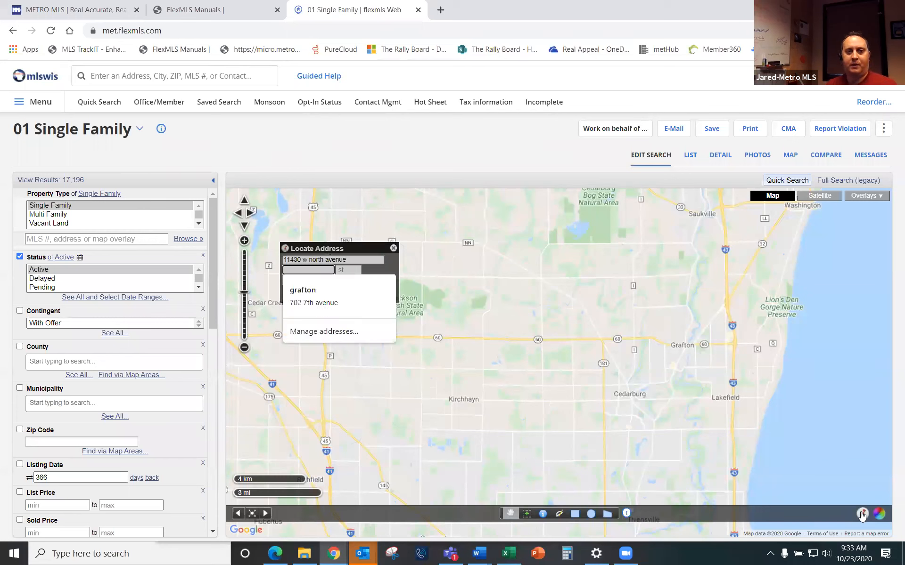
pyautogui.write('wauwatosa')
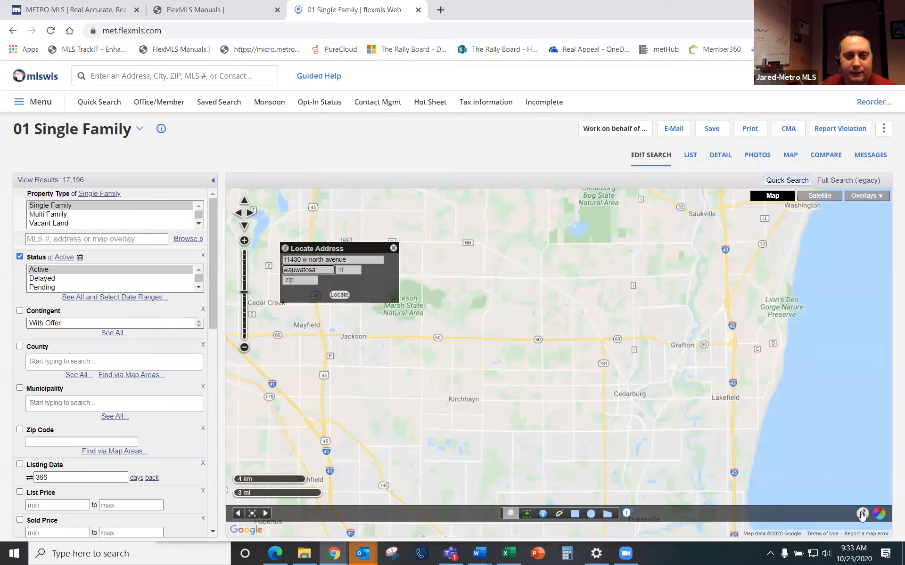
pyautogui.press('Tab')
pyautogui.write('wi')
pyautogui.press('Tab')
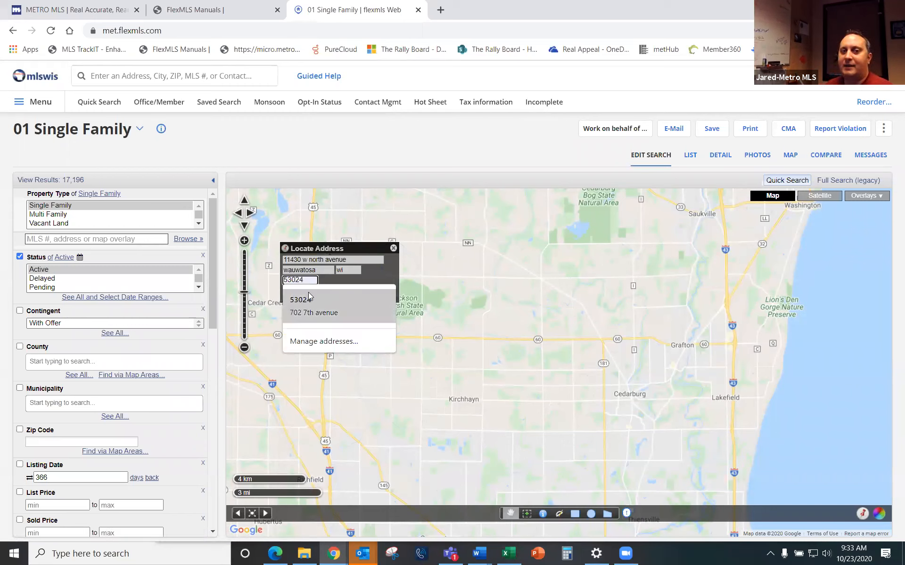
pyautogui.click(340, 296)
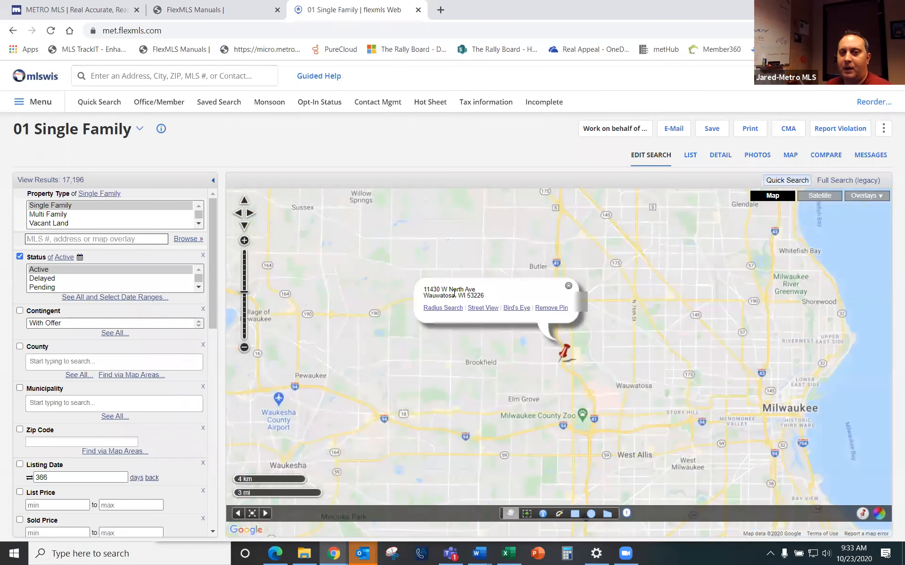
# Step: Draw a 5-mile radius circle around the Wauwatosa pin
pyautogui.click(446, 309)
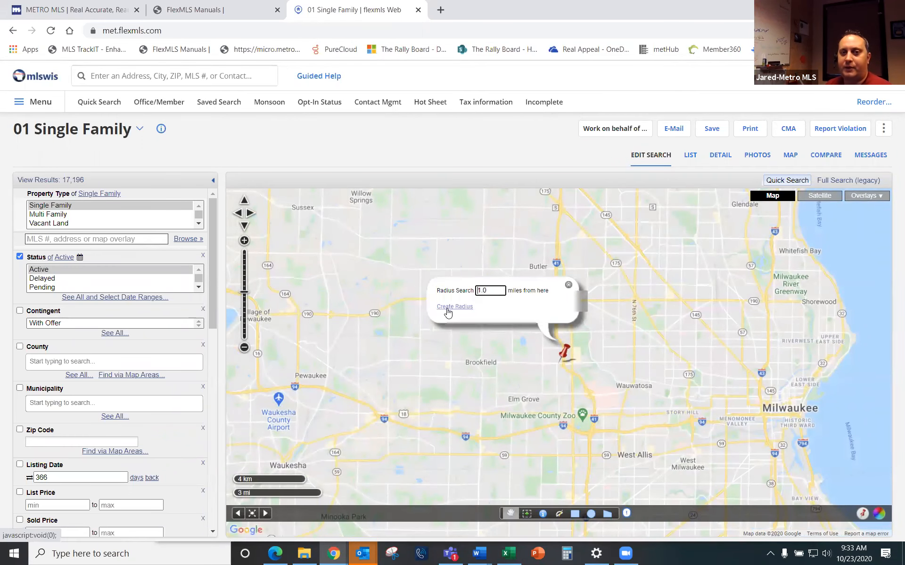
pyautogui.moveTo(466, 293); pyautogui.dragTo(440, 298)
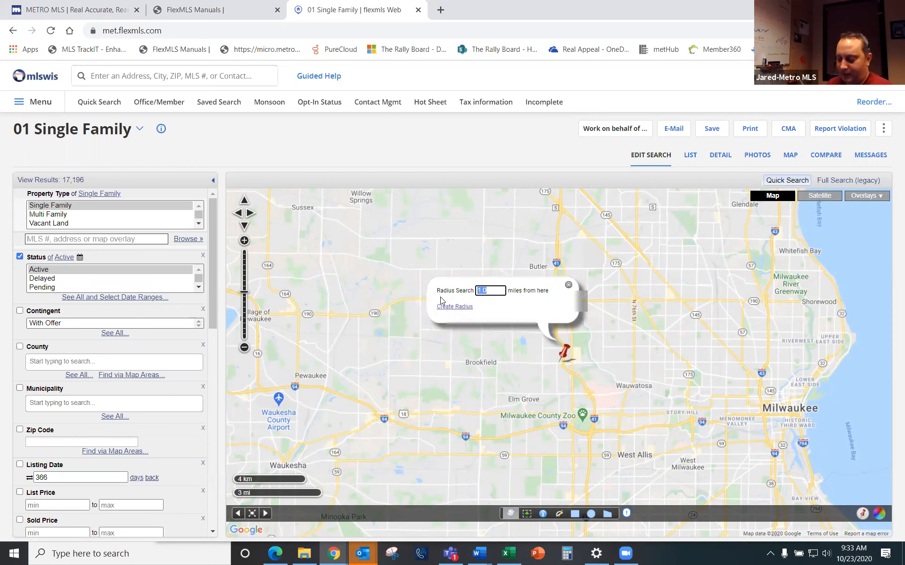
pyautogui.write('5')
pyautogui.click(454, 306)
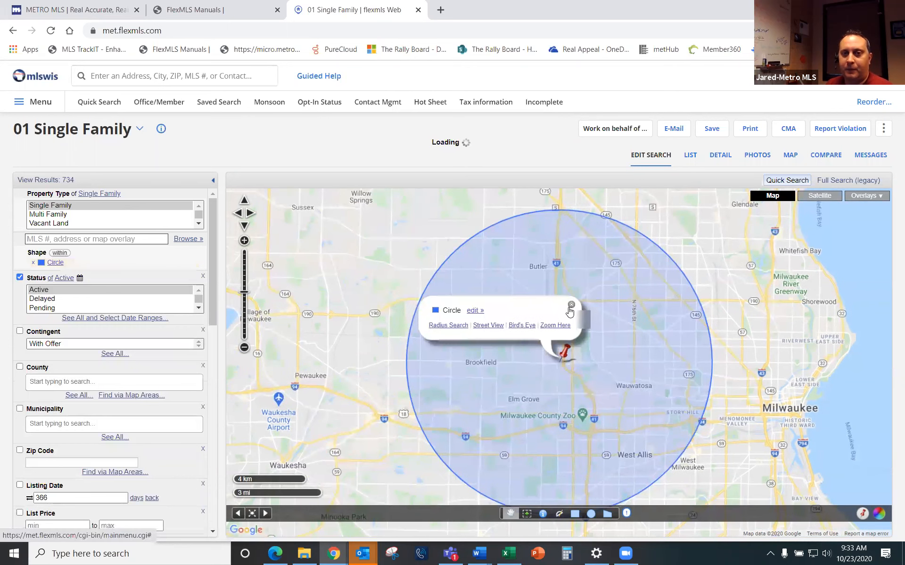
pyautogui.click(568, 307)
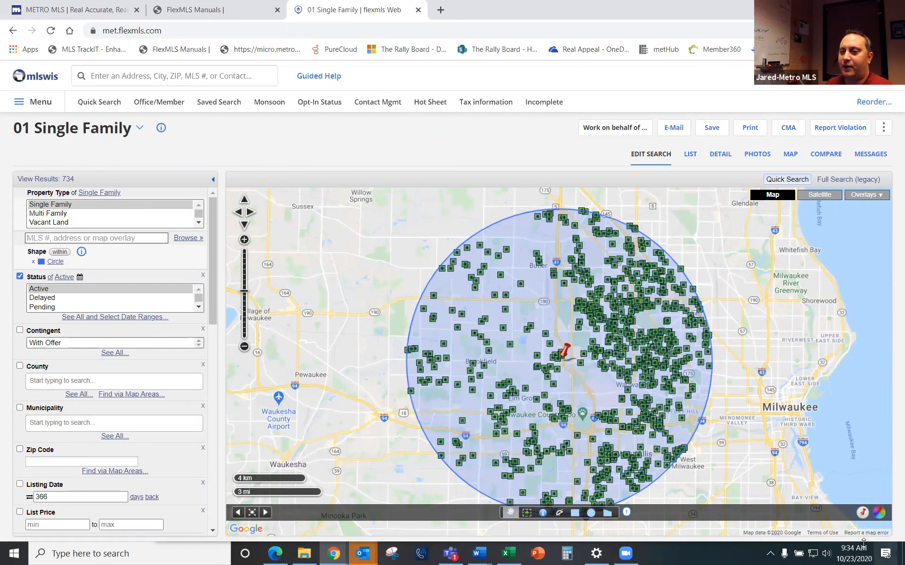
# Step: Locate the N 107th Street address in Milwaukee, WI and draw a second radius circle around it
pyautogui.click(861, 515)
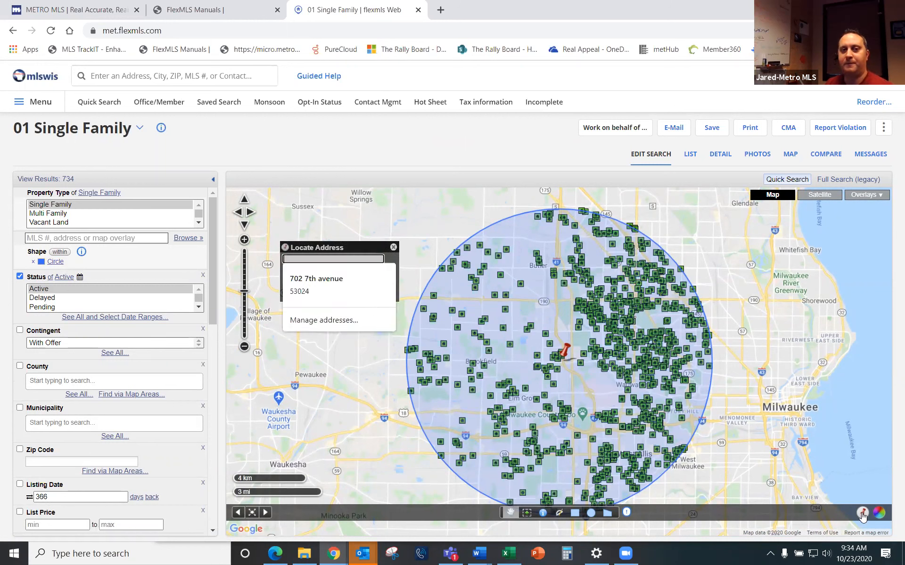
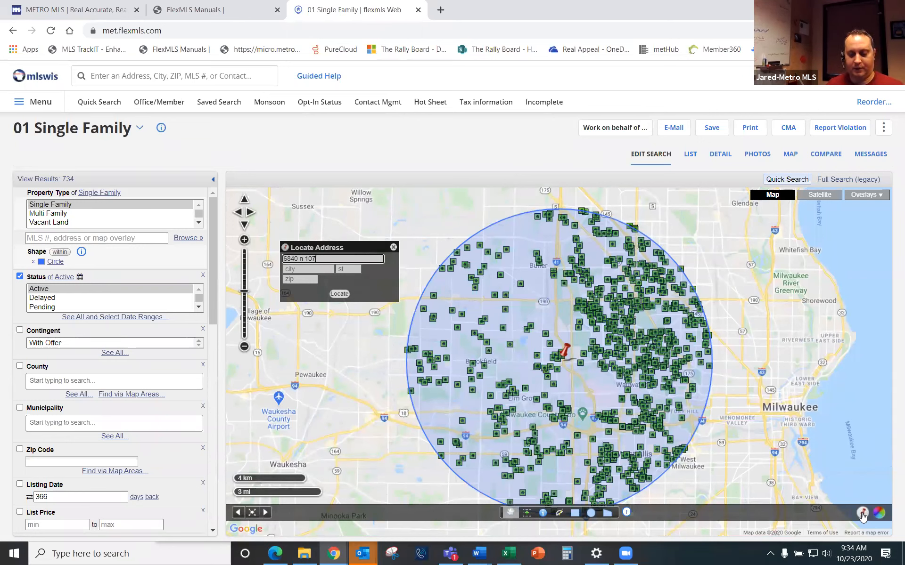
pyautogui.press('Tab')
pyautogui.write('m')
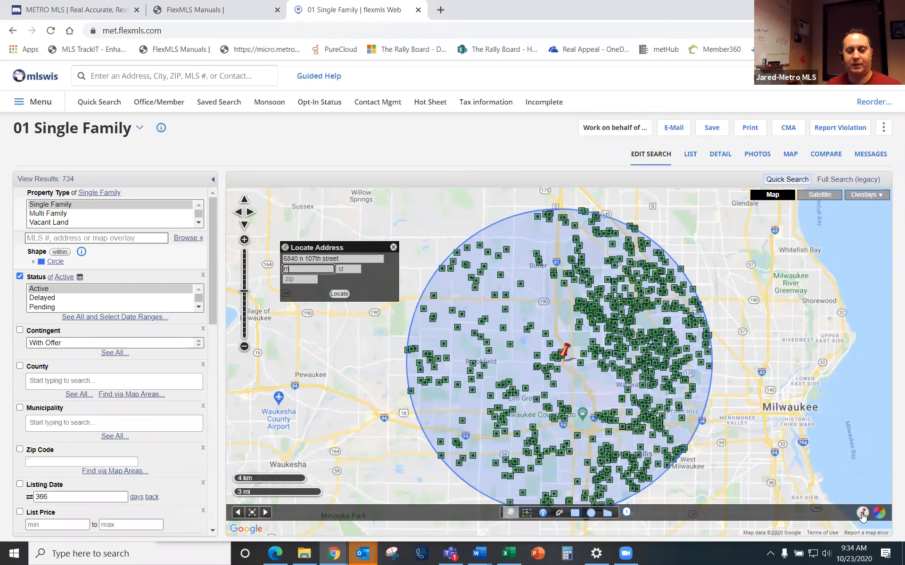
pyautogui.write('ilwaukee')
pyautogui.press('Tab')
pyautogui.write('wi')
pyautogui.press('Tab')
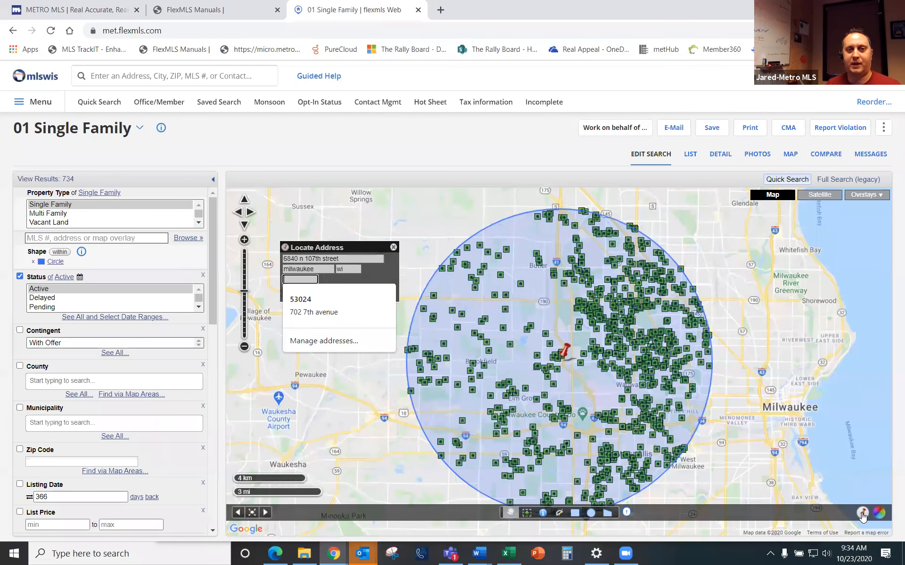
pyautogui.press('Tab')
pyautogui.click(344, 295)
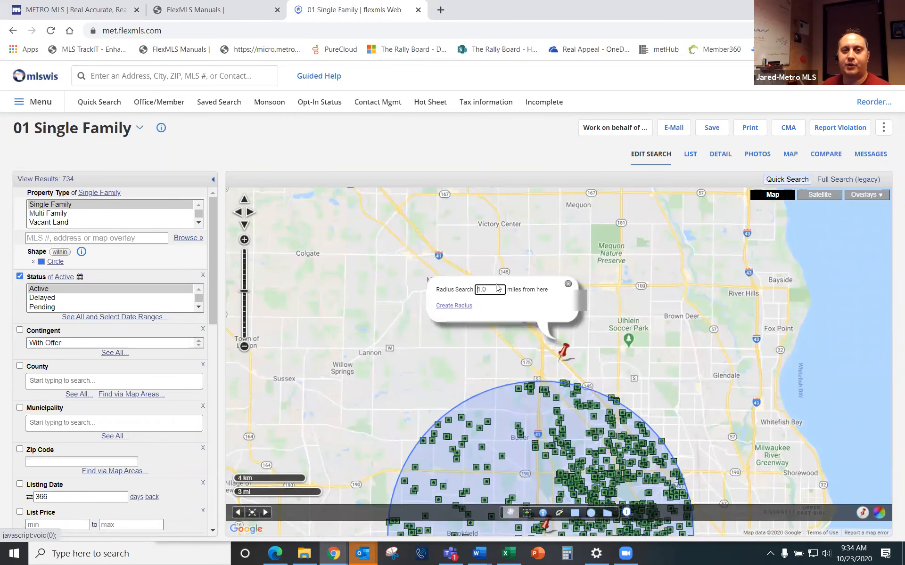
pyautogui.moveTo(499, 289); pyautogui.dragTo(439, 289)
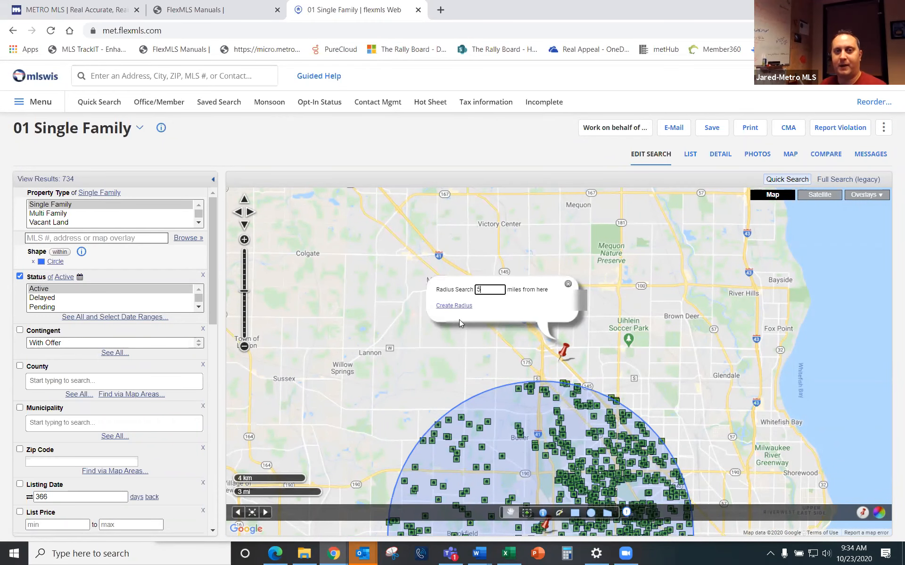
pyautogui.click(455, 306)
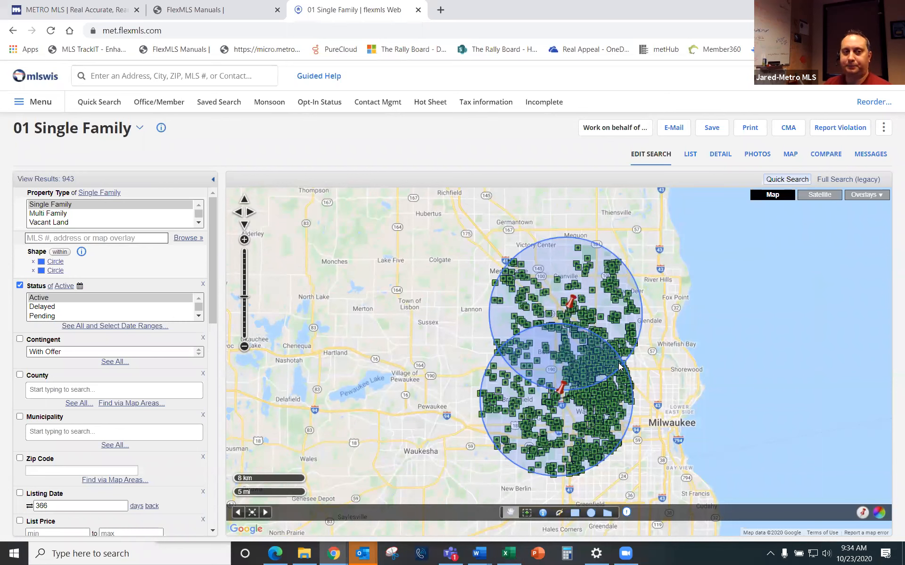
# Step: Switch the shape match from within to intersection, leaving 266 listings in the circles' overlap
pyautogui.click(67, 253)
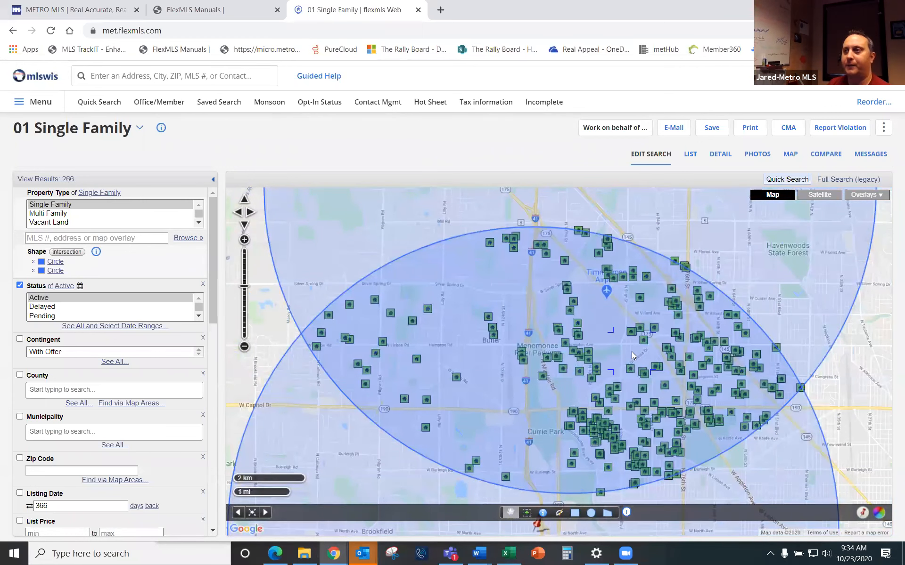
pyautogui.scroll(-1, 631, 352)
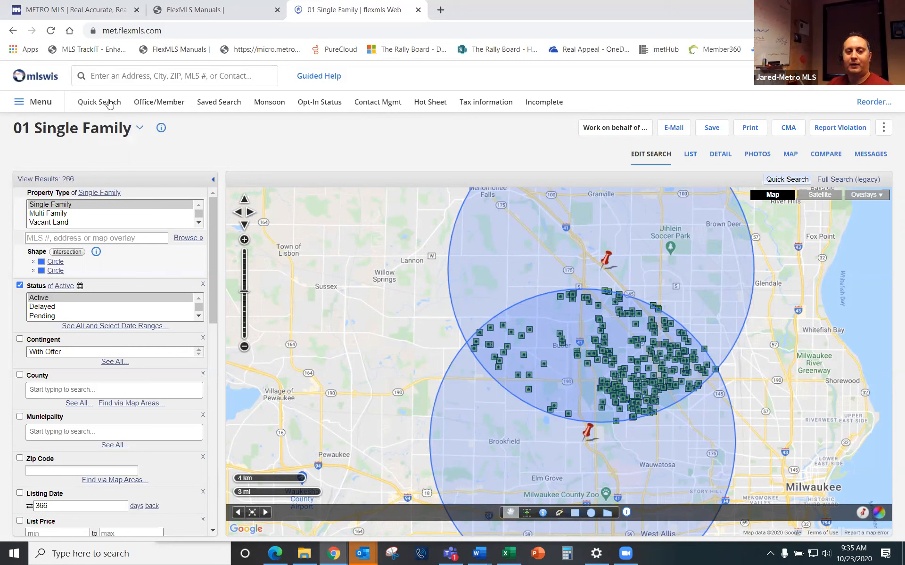
# Step: Start a new 01 Single Family quick search and dismiss the listing count popup
pyautogui.click(108, 103)
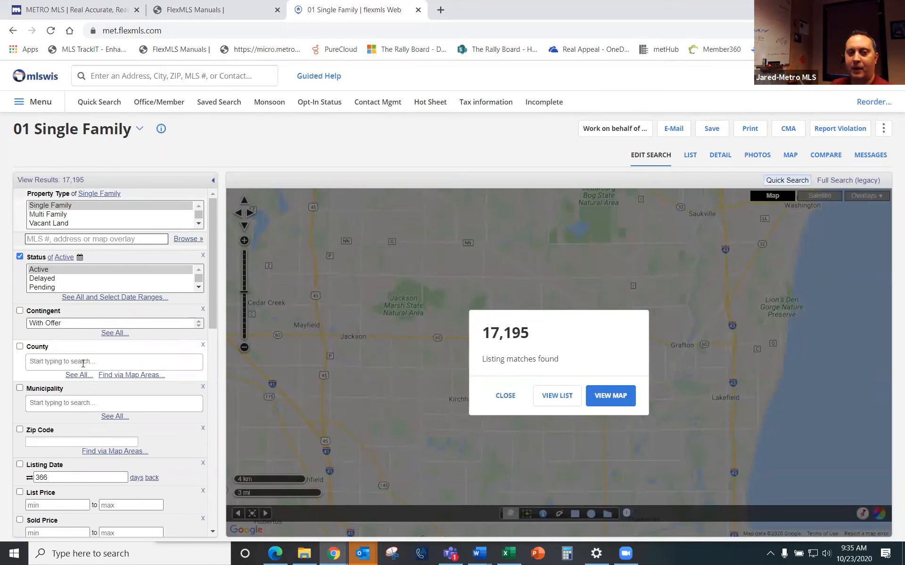
pyautogui.click(505, 398)
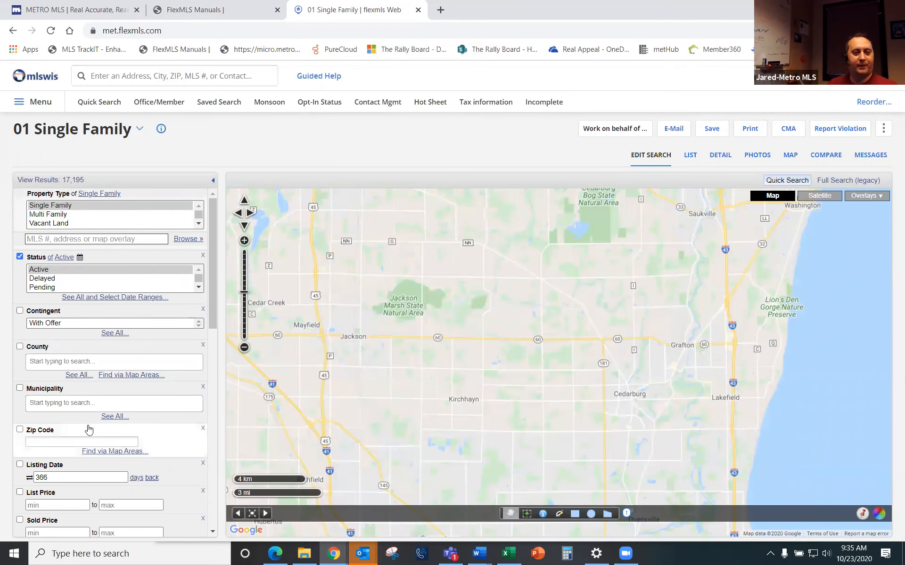
pyautogui.scroll(-4, 87, 429)
pyautogui.scroll(-1, 108, 430)
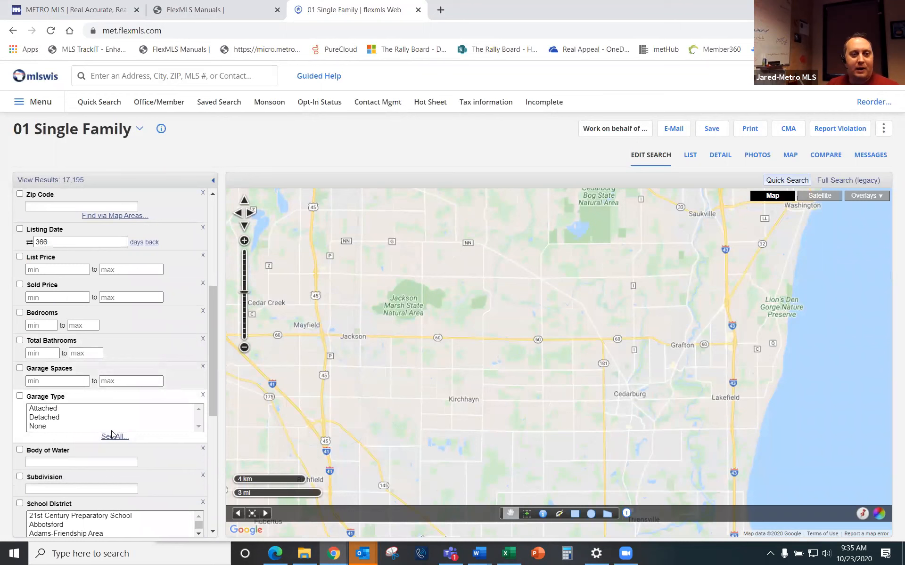
pyautogui.scroll(3, 115, 317)
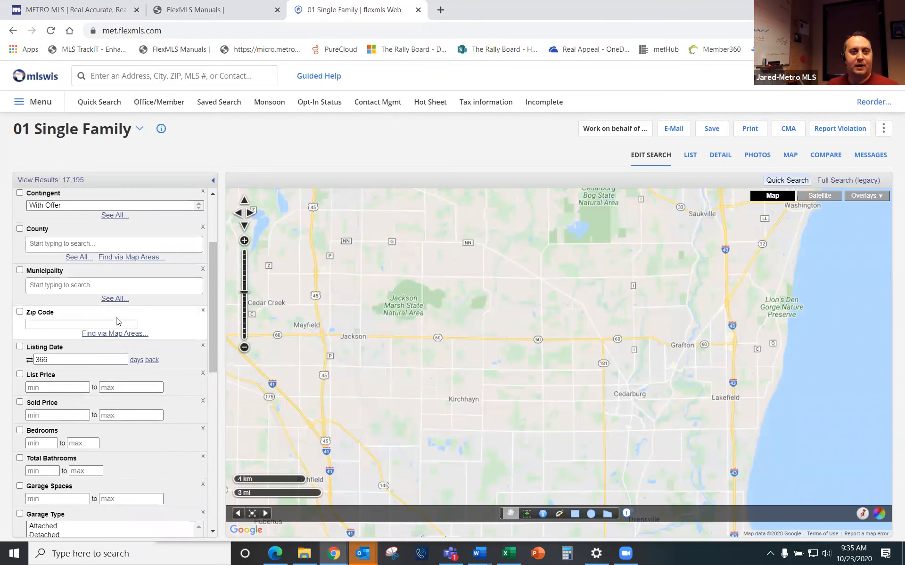
# Step: Set the Municipality criterion to Wauwatosa by searching 'wauwa'
pyautogui.click(95, 286)
pyautogui.write('wauwa')
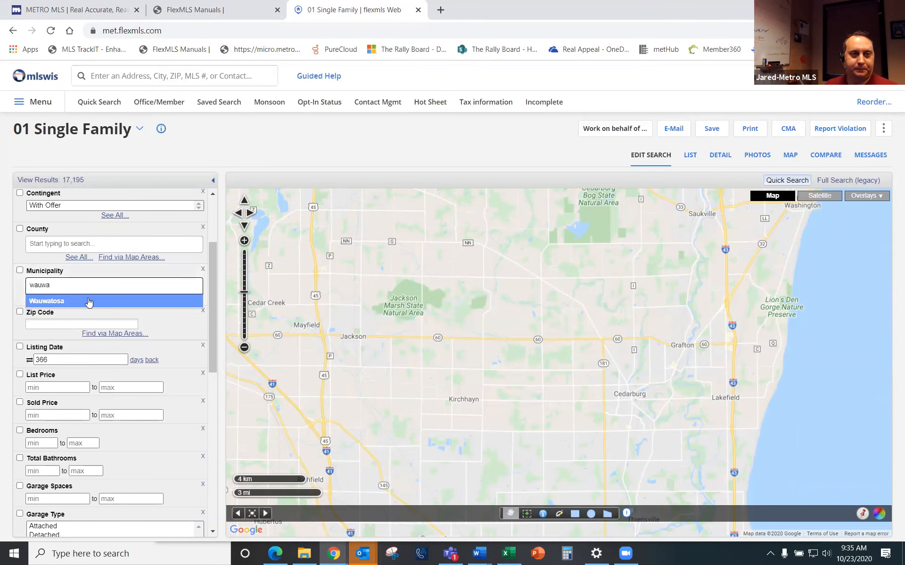
pyautogui.click(88, 301)
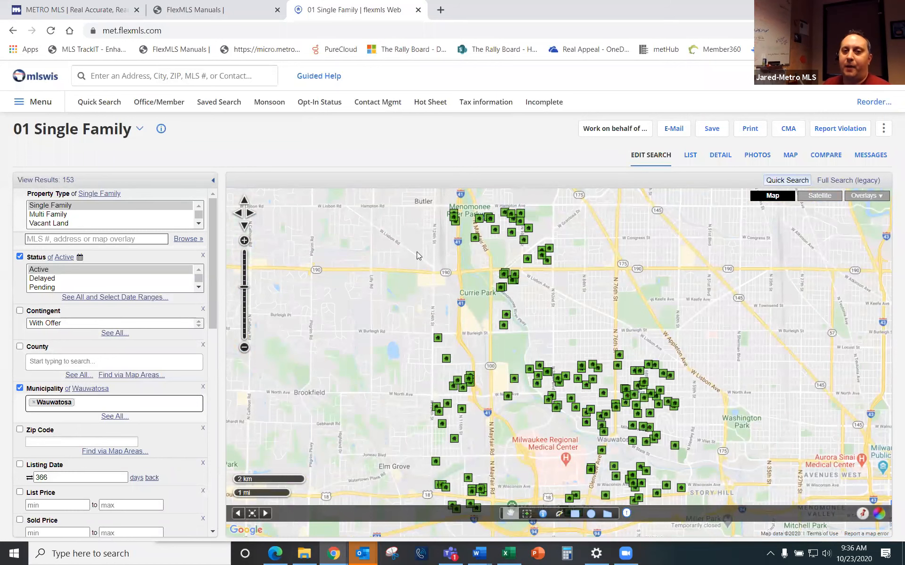
# Step: Draw an eight-corner polygon near Butler along Wauwatosa's edge as a within shape criterion
pyautogui.scroll(-1, 497, 410)
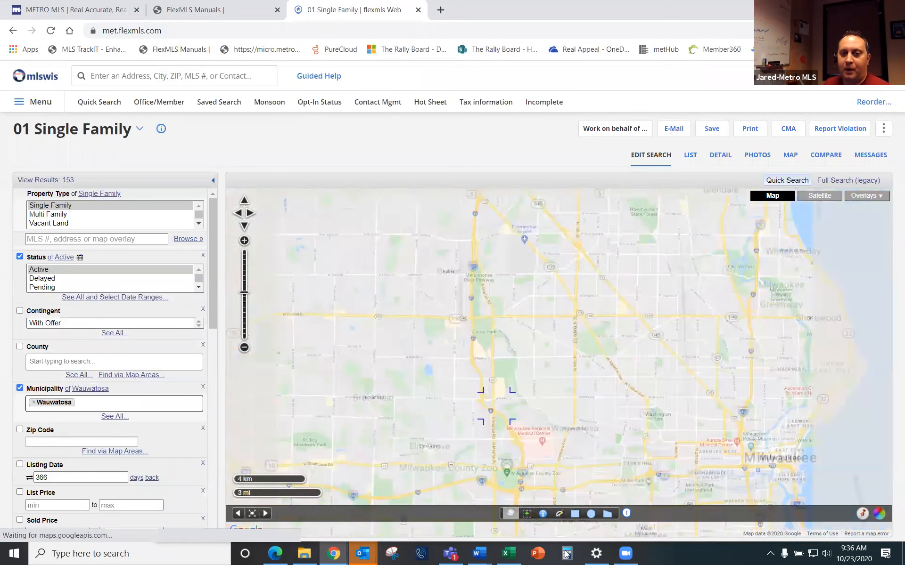
pyautogui.click(610, 517)
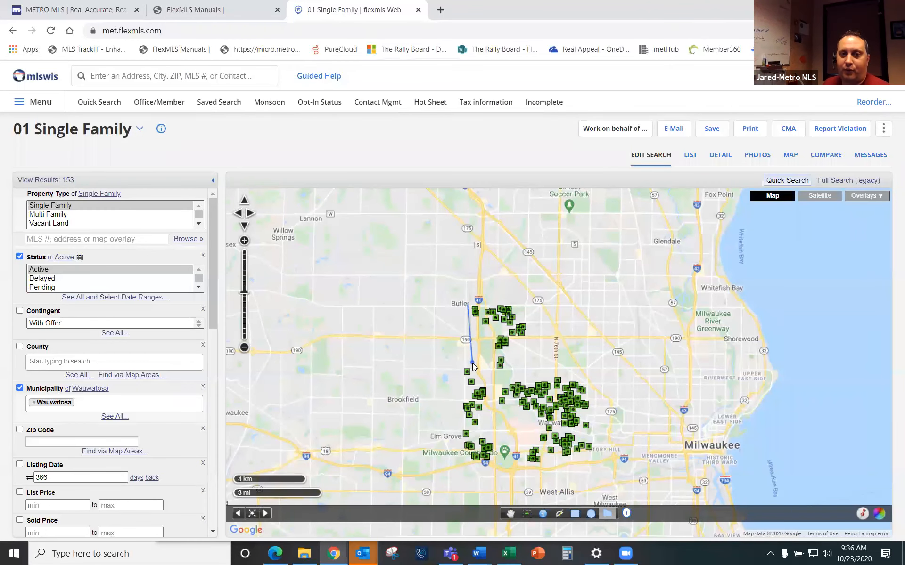
pyautogui.click(476, 390)
pyautogui.click(513, 445)
pyautogui.click(477, 472)
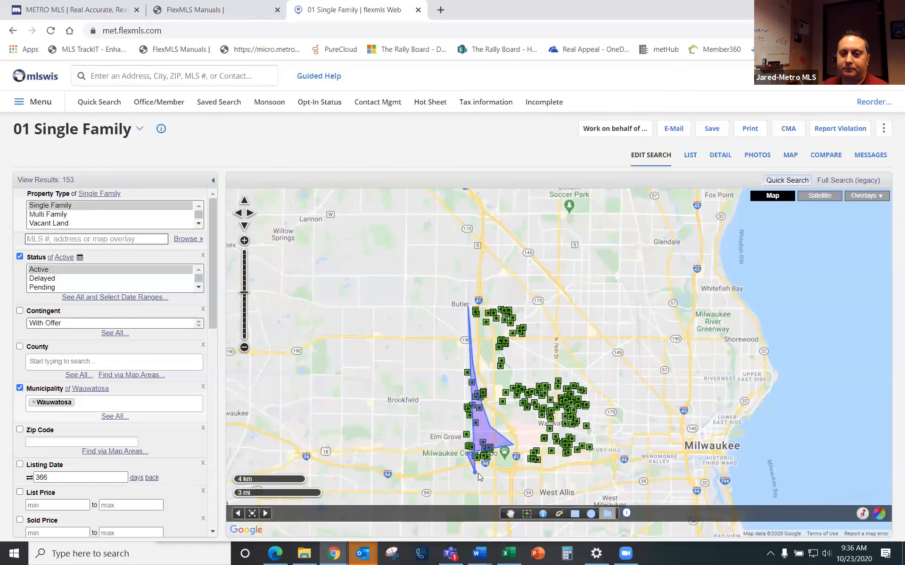
pyautogui.click(596, 480)
pyautogui.click(601, 453)
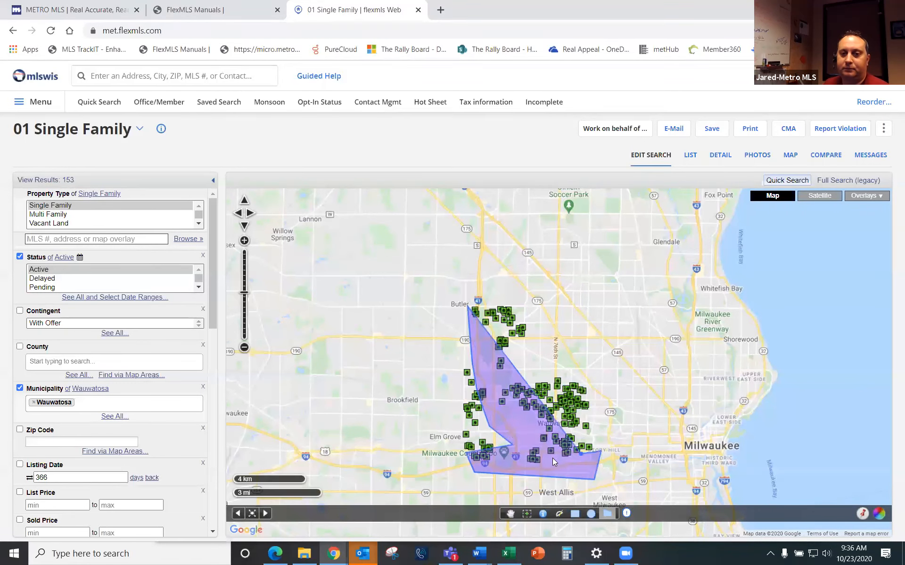
pyautogui.click(521, 440)
pyautogui.click(481, 341)
pyautogui.click(489, 298)
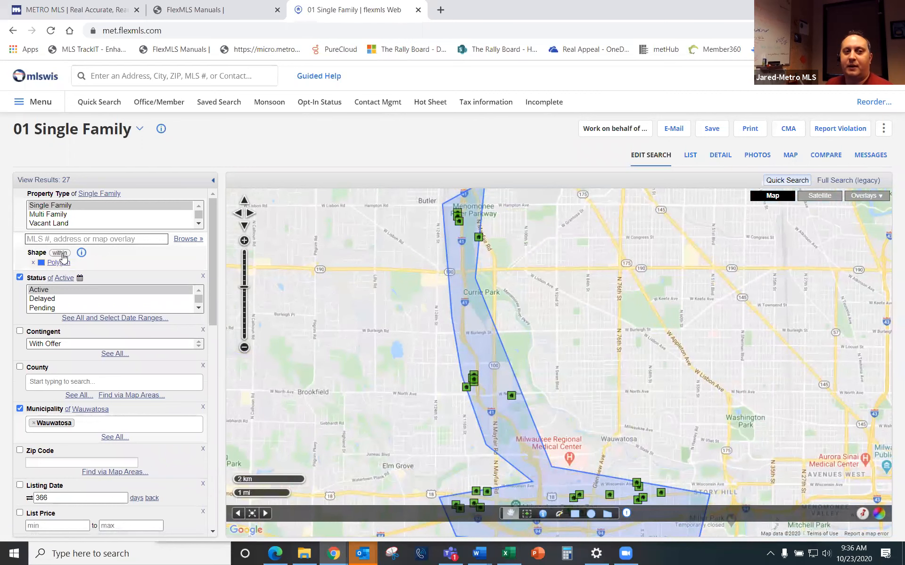
# Step: Switch the polygon shape rule from within through intersection to not within
pyautogui.click(64, 255)
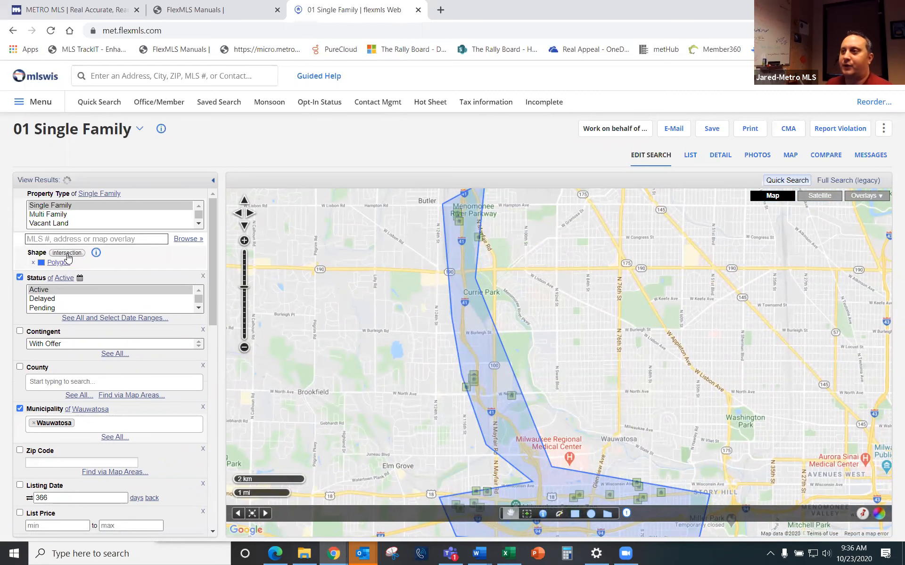
pyautogui.click(67, 255)
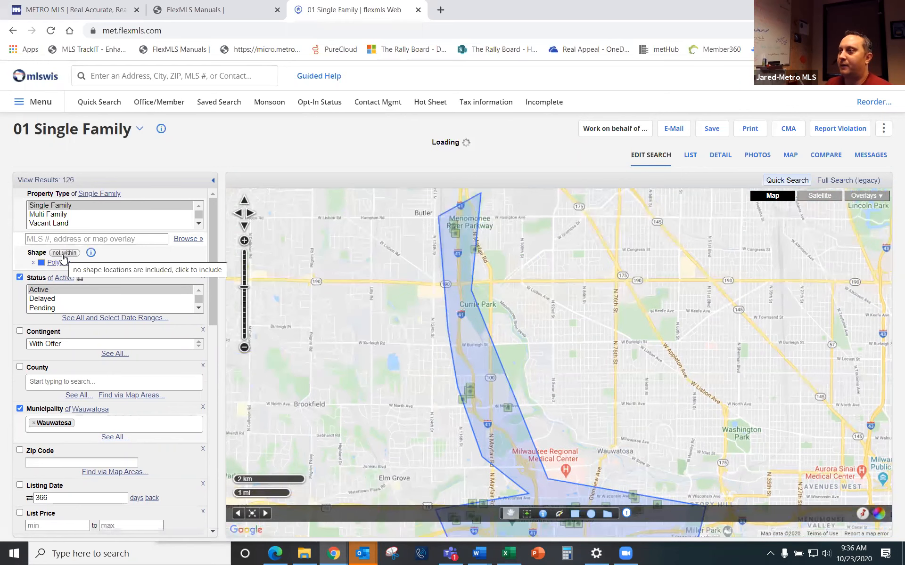
pyautogui.scroll(-1, 328, 357)
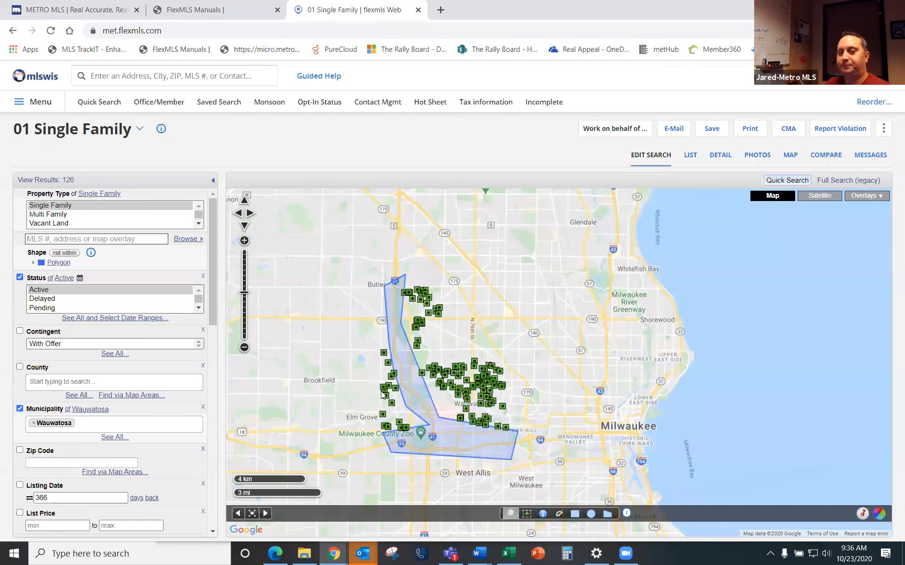
pyautogui.moveTo(92, 257)
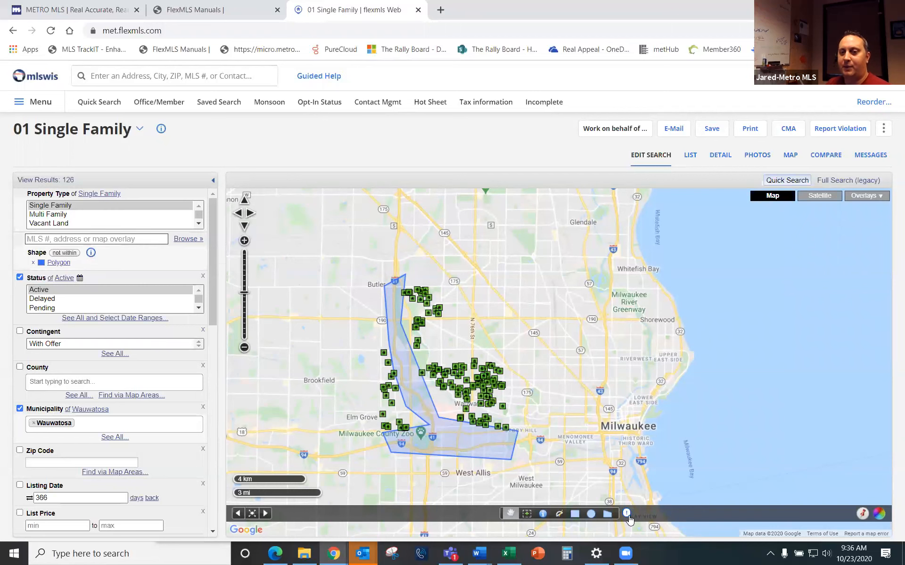
pyautogui.moveTo(628, 514)
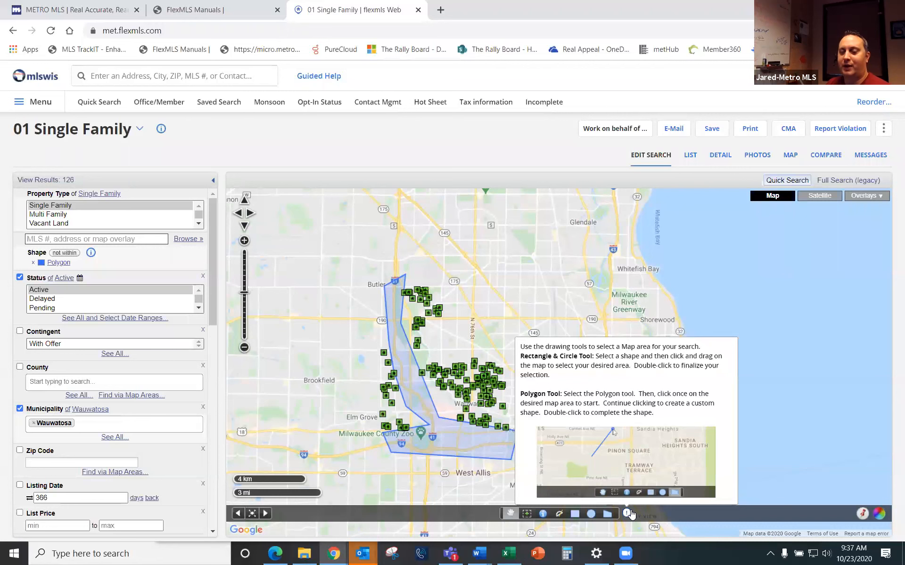
pyautogui.click(160, 128)
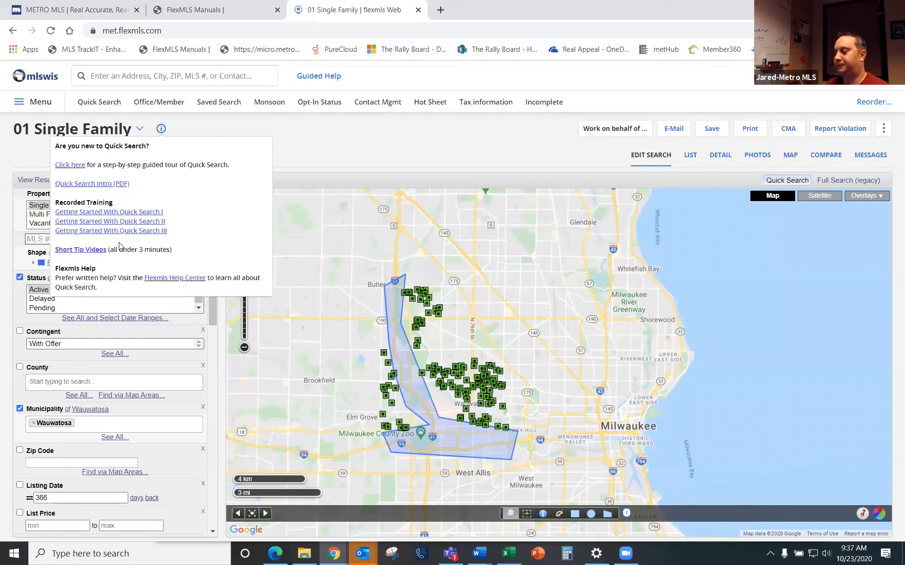
pyautogui.click(413, 139)
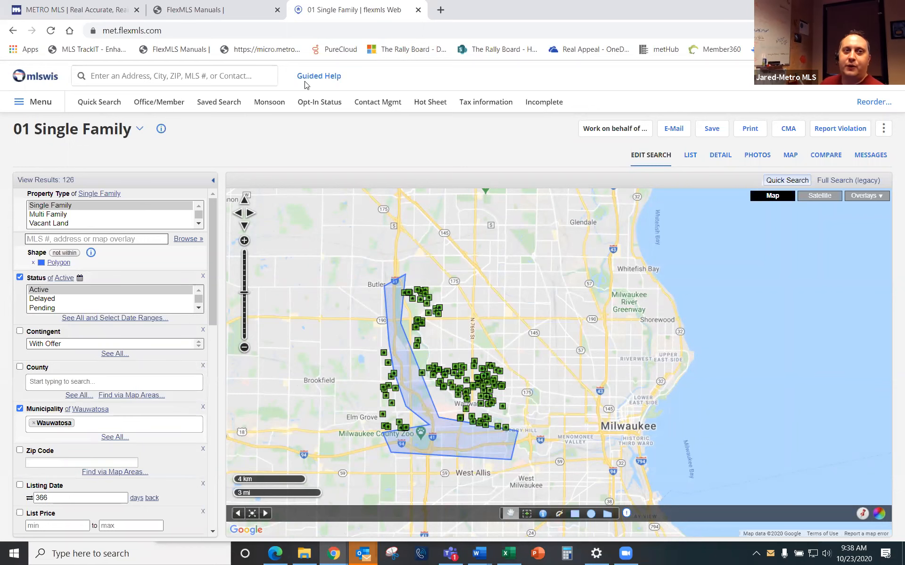
# Step: On the FlexMLS Manuals tab, open Member Support > FlexMLS Video Library
pyautogui.hotkey('ctrl', 'shift', 'Tab')
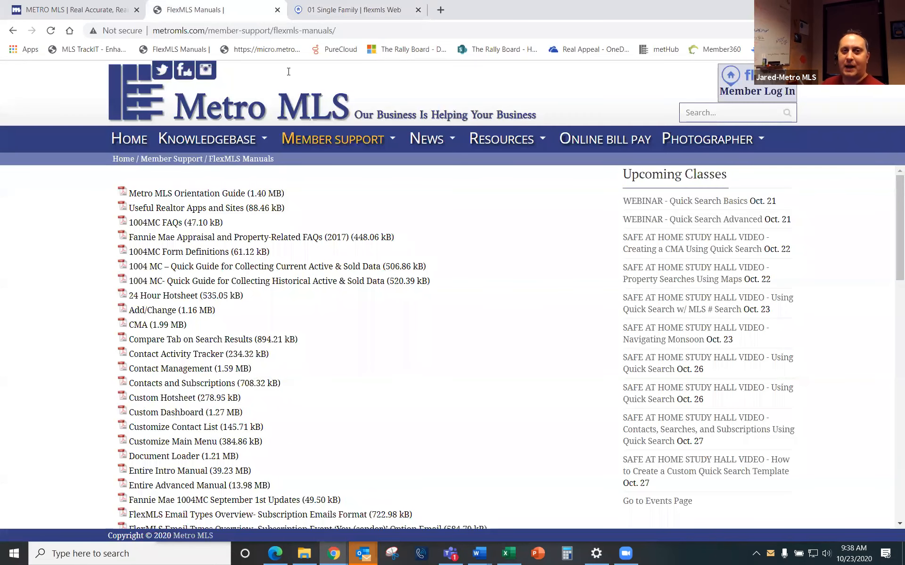
pyautogui.moveTo(367, 142)
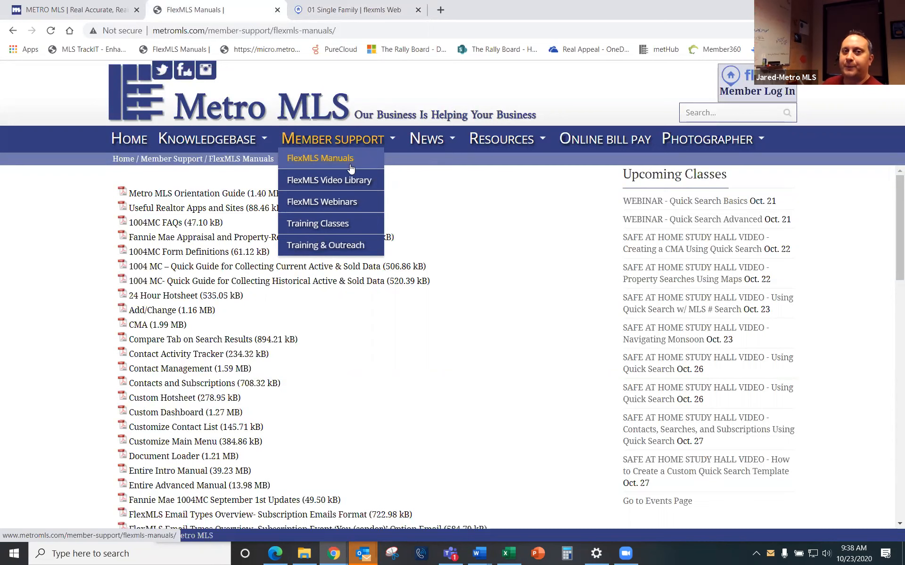
pyautogui.click(351, 181)
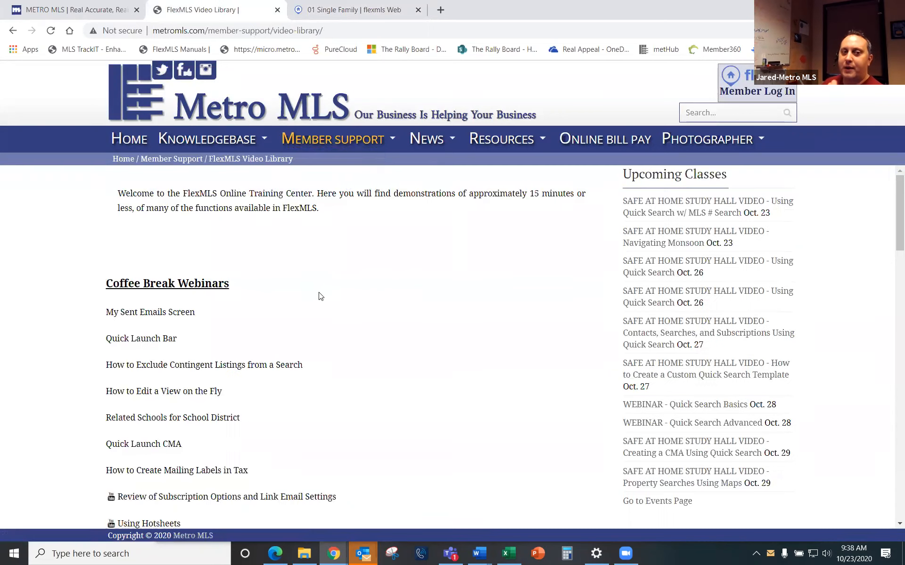
pyautogui.scroll(-6, 318, 297)
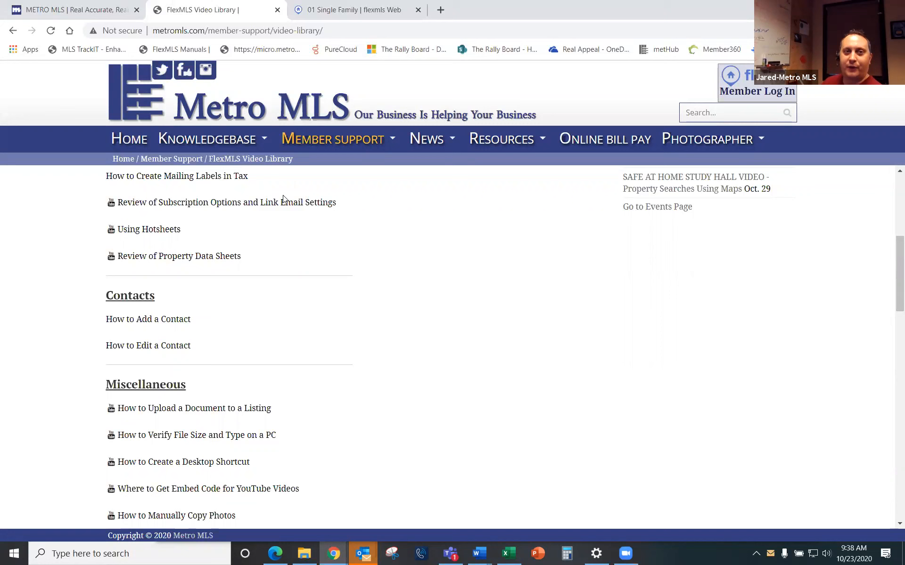
# Step: Open the FlexMLS Webinars page, then return to the Flexmls search tab
pyautogui.click(341, 203)
pyautogui.scroll(-3, 282, 316)
pyautogui.scroll(-4, 258, 325)
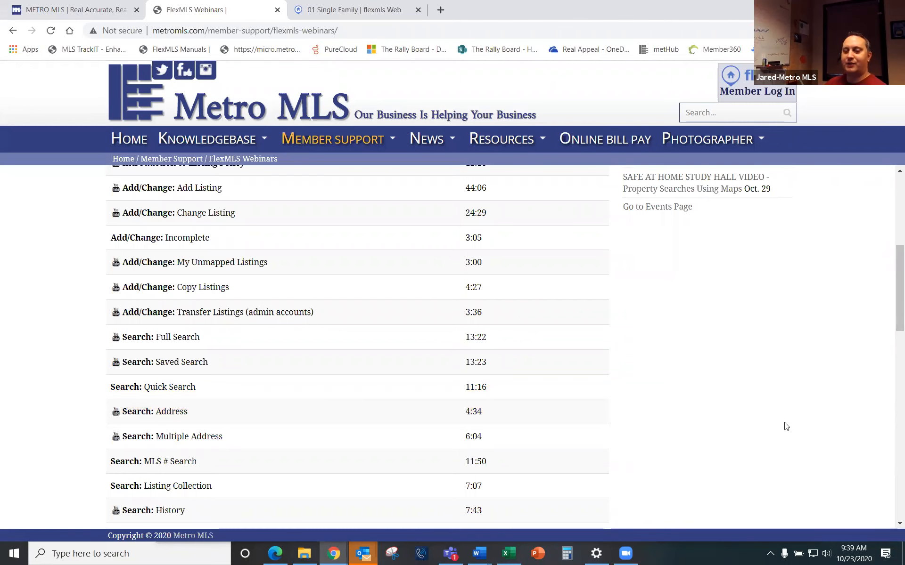
pyautogui.click(304, 11)
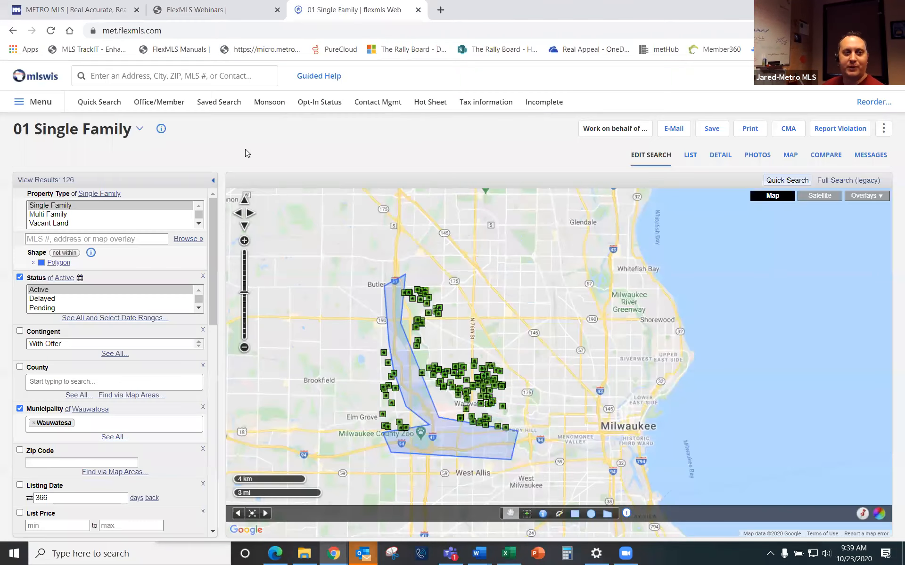
# Step: Add a Contingent 'With Offer' criterion and toggle it to 'not of' to exclude those listings
pyautogui.click(51, 344)
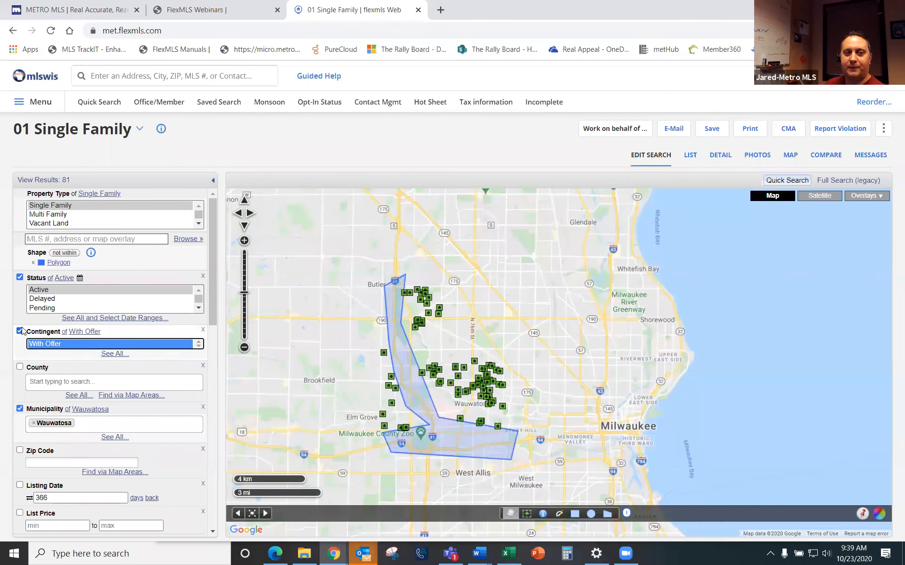
pyautogui.click(65, 333)
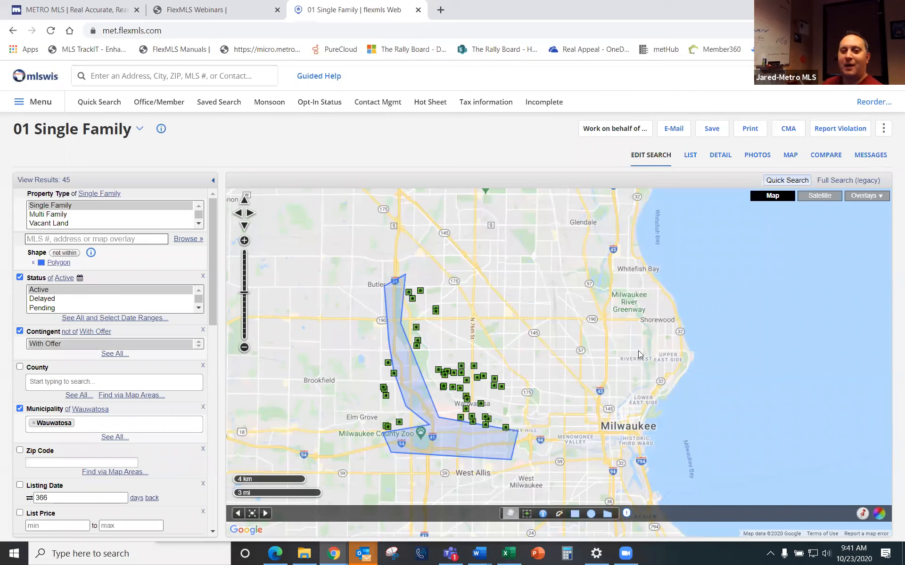
pyautogui.scroll(-5, 109, 300)
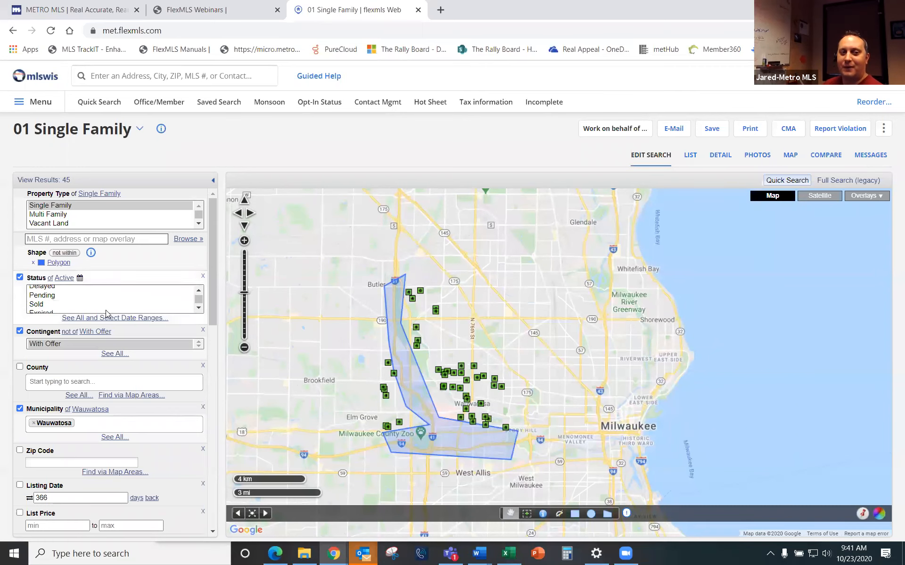
pyautogui.scroll(-10, 104, 361)
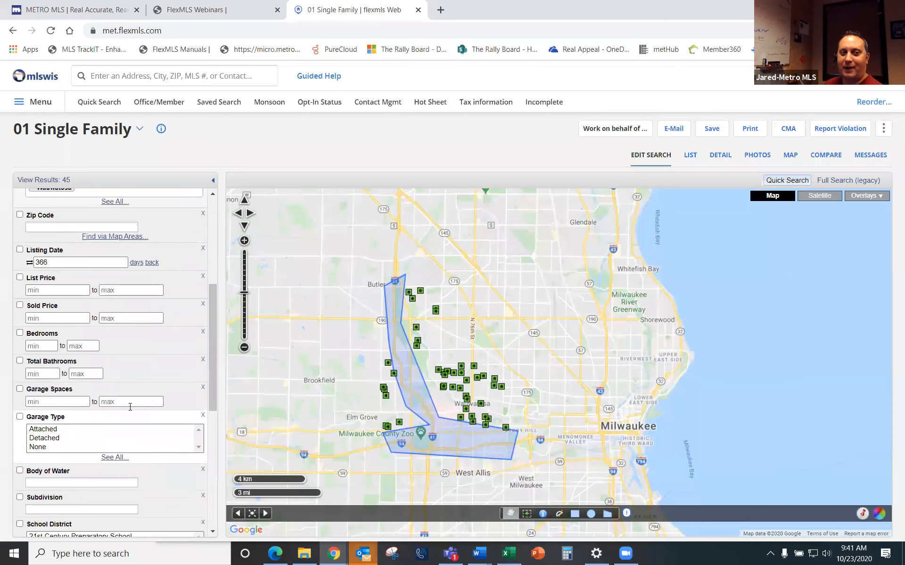
pyautogui.scroll(-5, 132, 472)
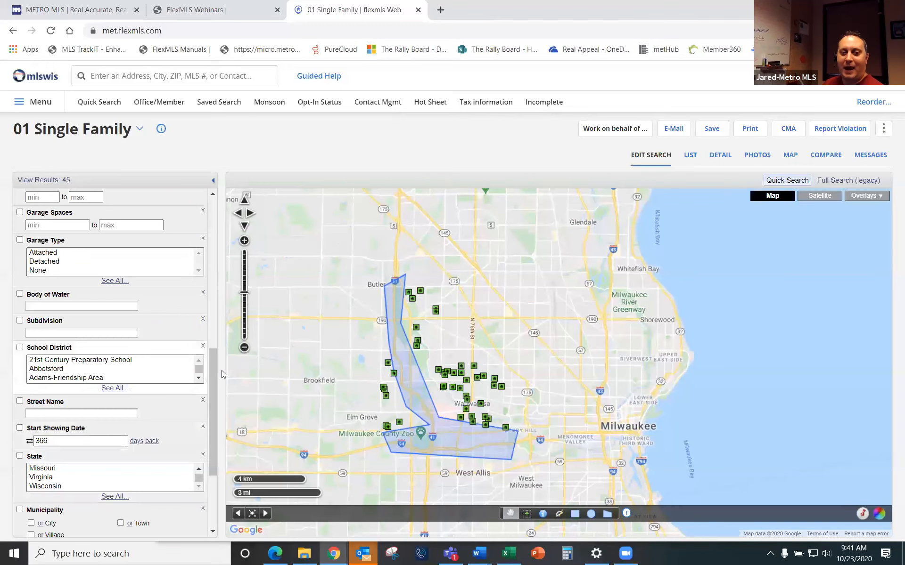
pyautogui.scroll(-5, 141, 424)
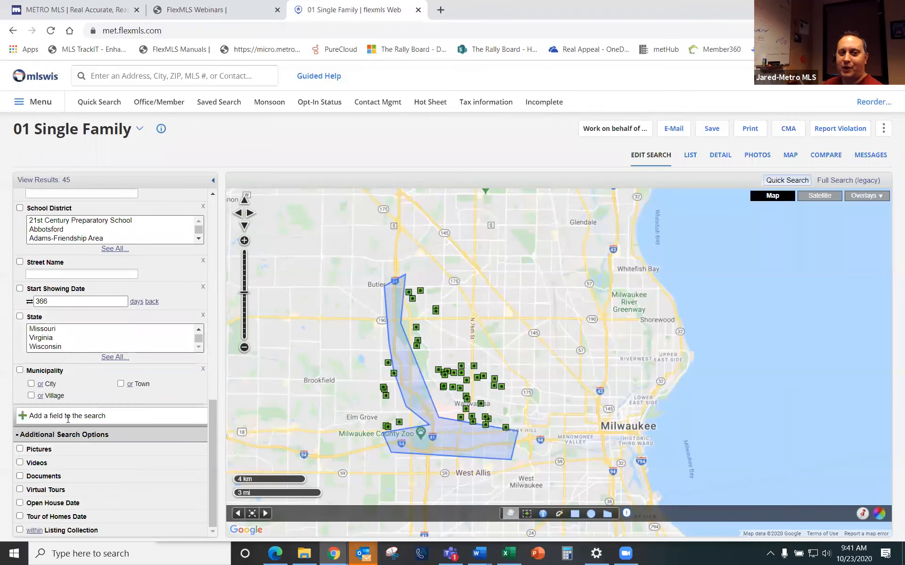